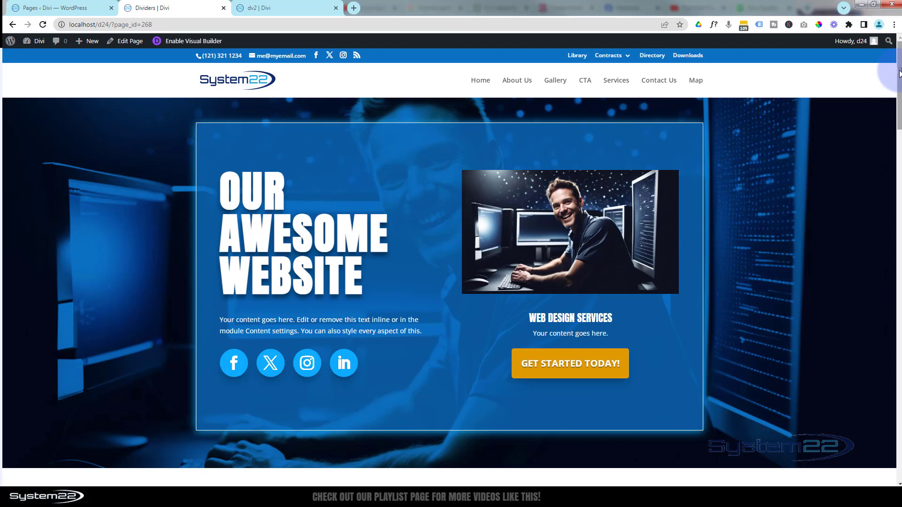
Review the section dividers on the example Dividers page, from the hero section down to the contact form
{"action": "left_click_drag", "start_coordinate": [899, 74], "coordinate": [899, 142]}
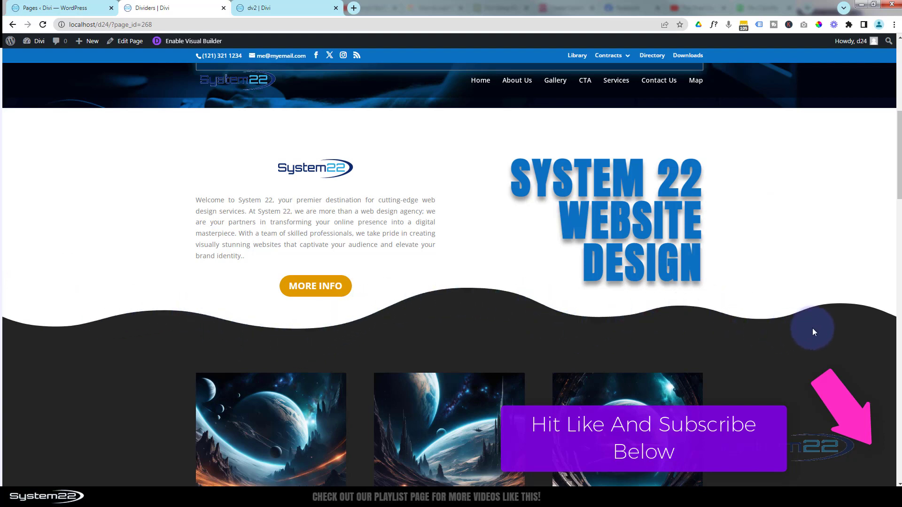
{"action": "scroll", "coordinate": [522, 272], "scroll_direction": "down", "scroll_amount": 6}
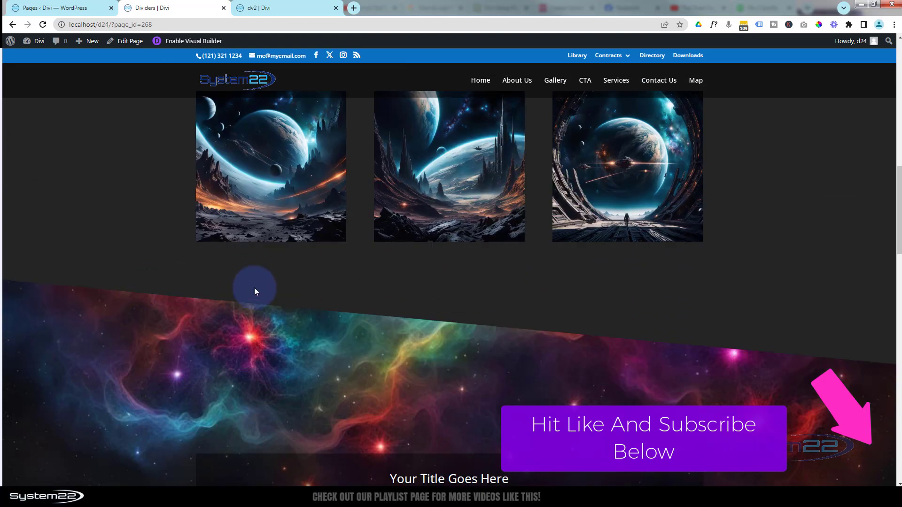
{"action": "scroll", "coordinate": [811, 229], "scroll_direction": "down", "scroll_amount": 5}
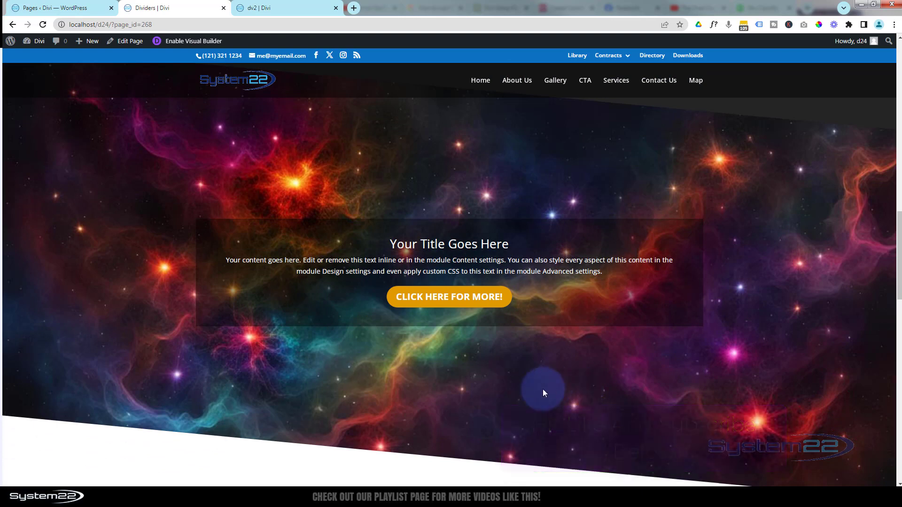
{"action": "scroll", "coordinate": [200, 478], "scroll_direction": "down", "scroll_amount": 5}
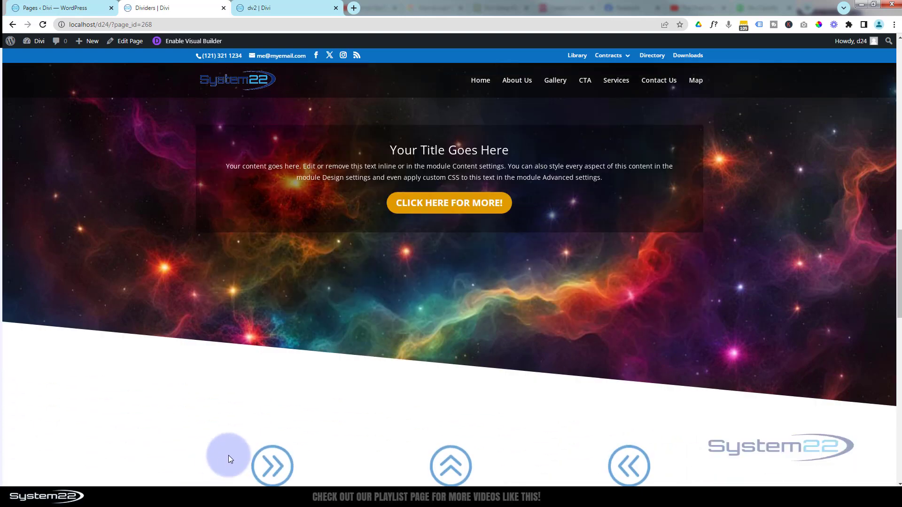
{"action": "scroll", "coordinate": [210, 421], "scroll_direction": "down", "scroll_amount": 4}
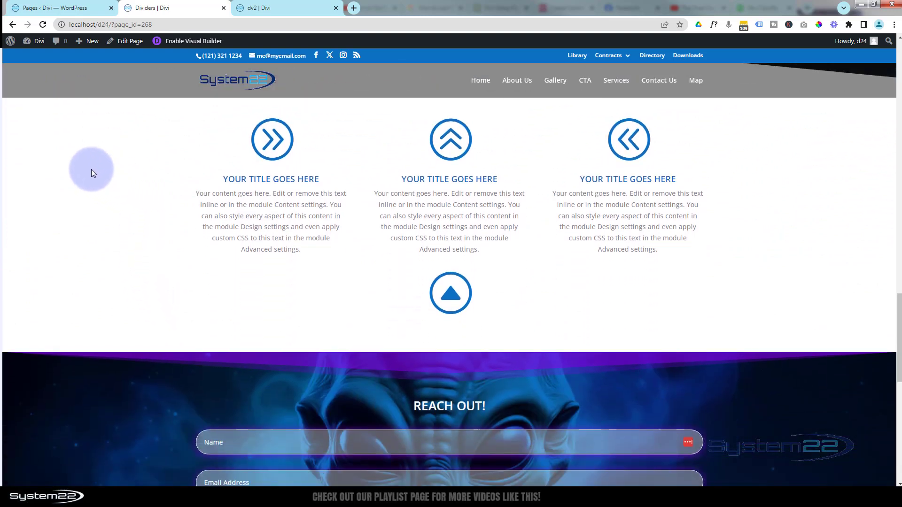
{"action": "scroll", "coordinate": [92, 169], "scroll_direction": "down", "scroll_amount": 2}
{"action": "scroll", "coordinate": [74, 87], "scroll_direction": "down", "scroll_amount": 2}
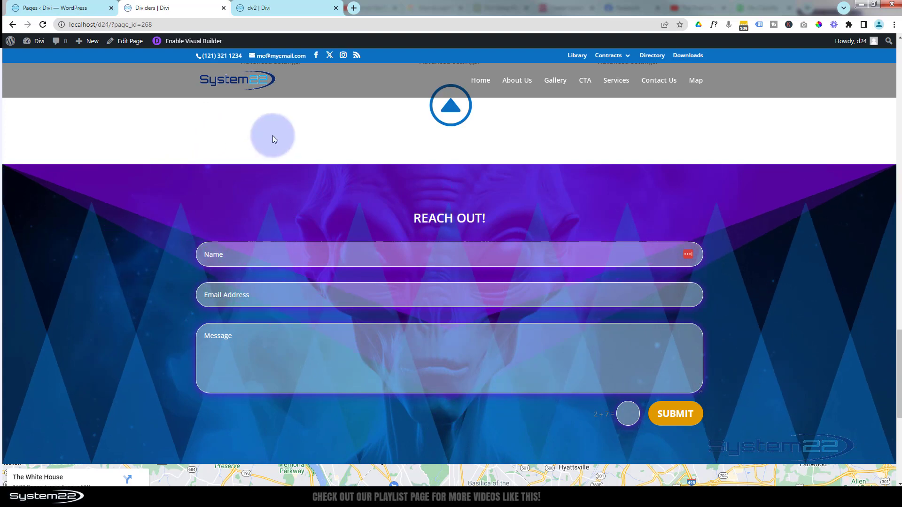
{"action": "scroll", "coordinate": [274, 134], "scroll_direction": "up", "scroll_amount": 6}
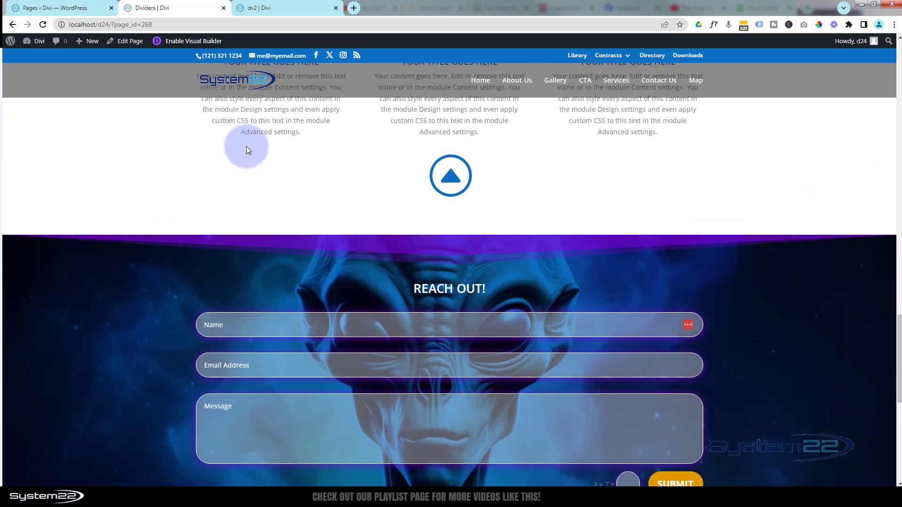
{"action": "scroll", "coordinate": [241, 154], "scroll_direction": "up", "scroll_amount": 12}
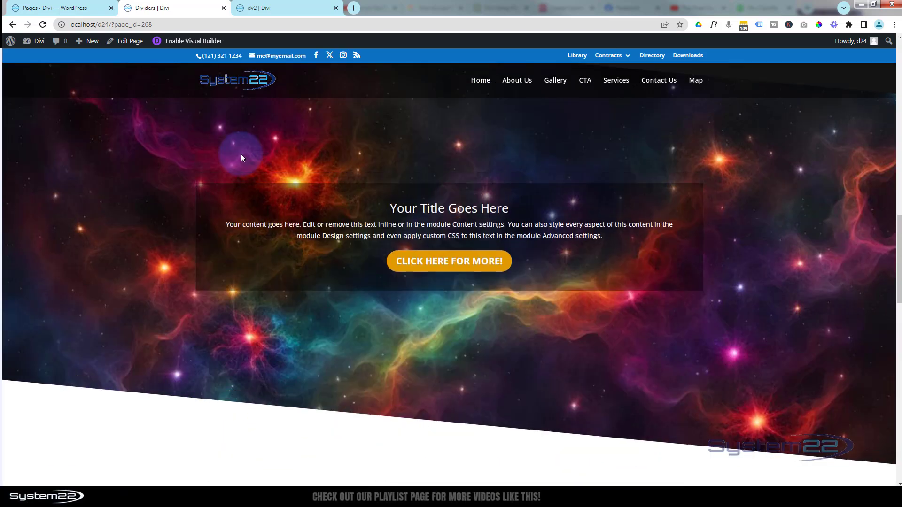
{"action": "scroll", "coordinate": [241, 153], "scroll_direction": "up", "scroll_amount": 3}
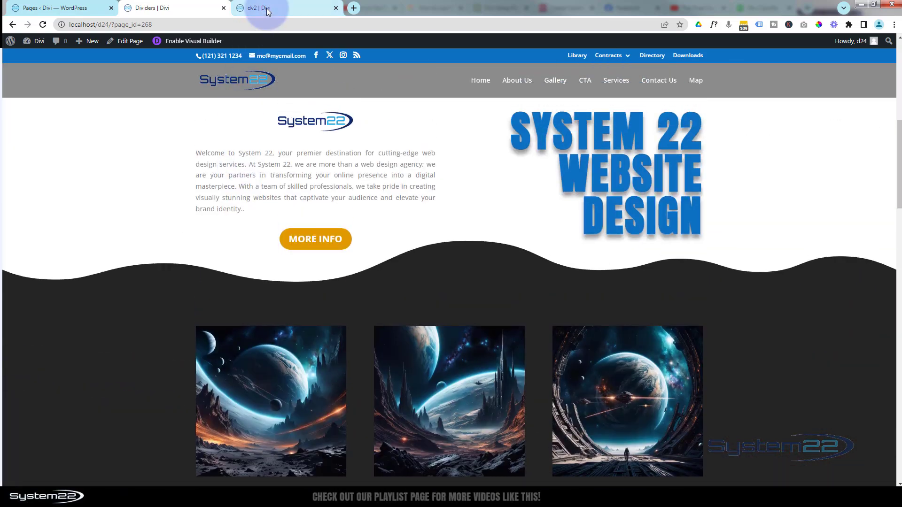
Switch to the dv2 page and enable the Visual Builder on it
{"action": "left_click", "coordinate": [272, 8]}
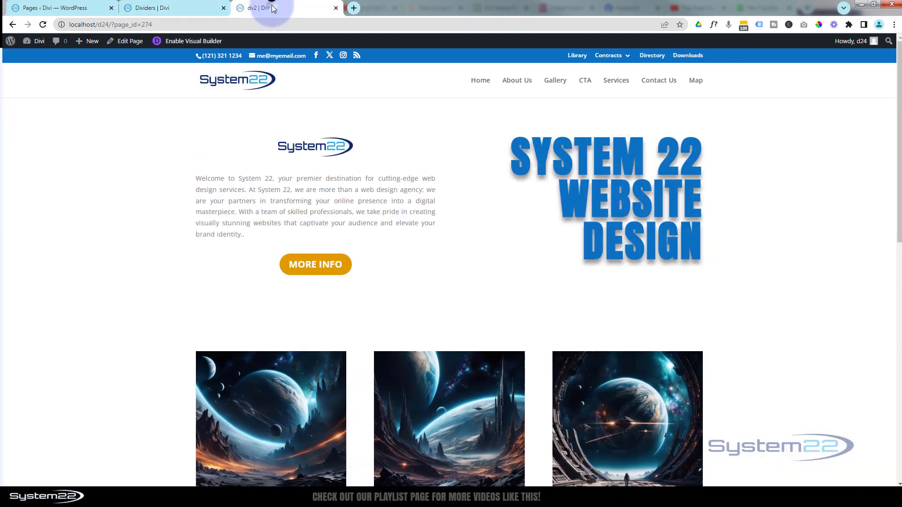
{"action": "left_click", "coordinate": [187, 42]}
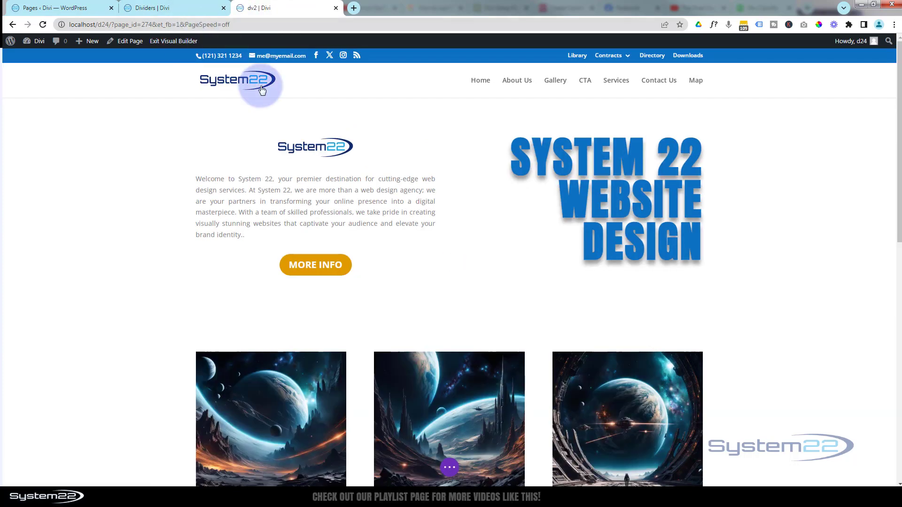
{"action": "scroll", "coordinate": [411, 162], "scroll_direction": "down", "scroll_amount": 6}
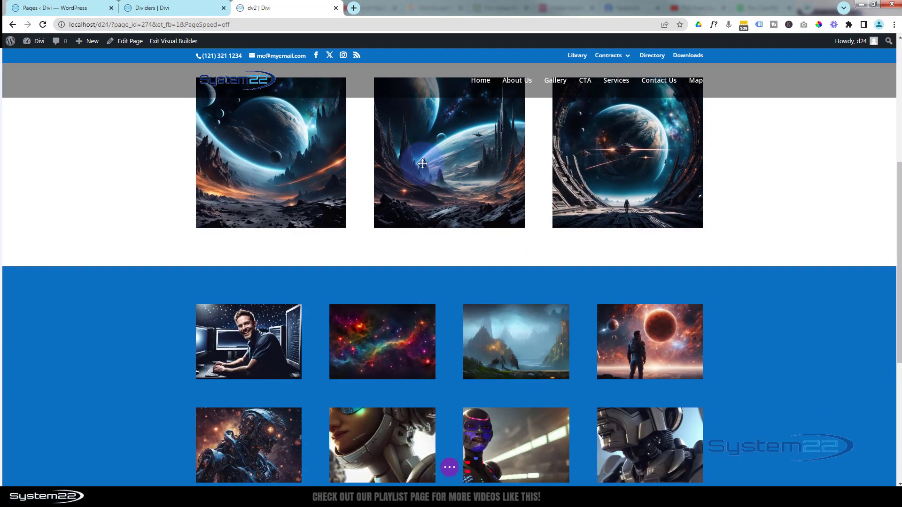
{"action": "scroll", "coordinate": [453, 471], "scroll_direction": "up", "scroll_amount": 1}
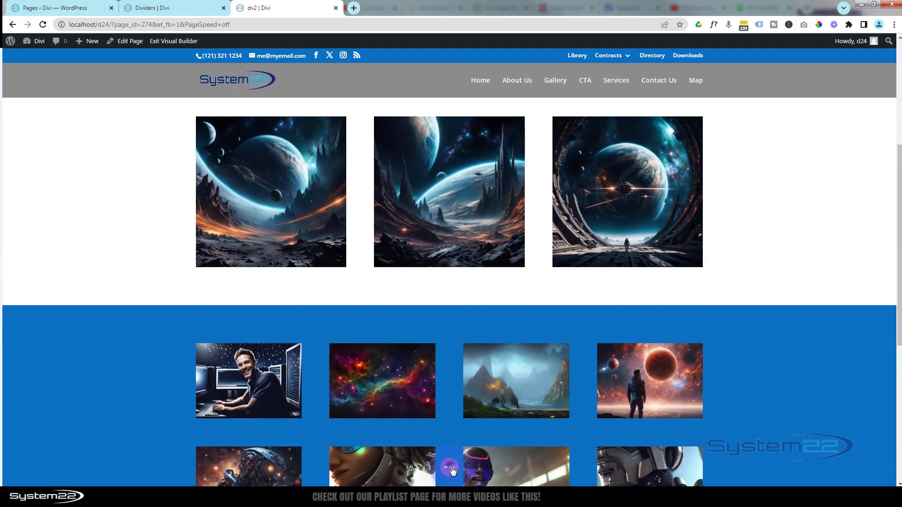
Examine the page's section, row and module structure in wireframe view, and return to the desktop view
{"action": "left_click", "coordinate": [452, 471]}
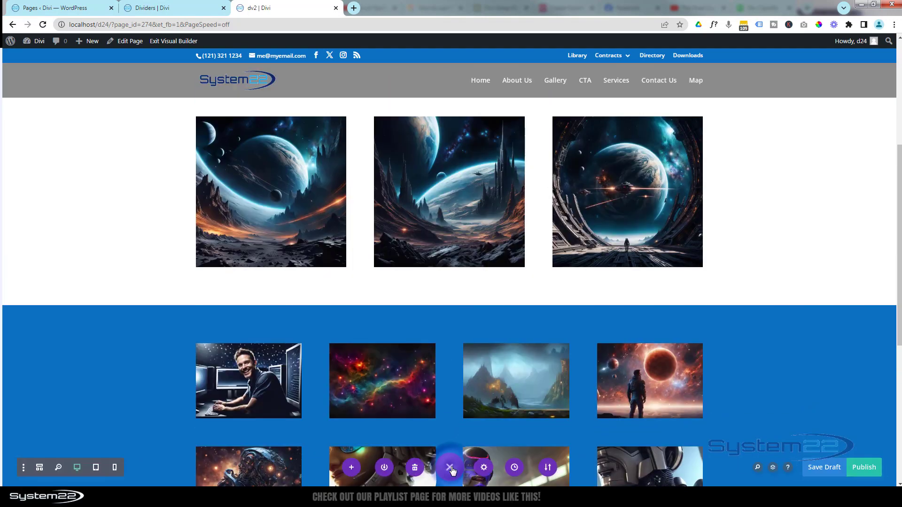
{"action": "left_click", "coordinate": [40, 468]}
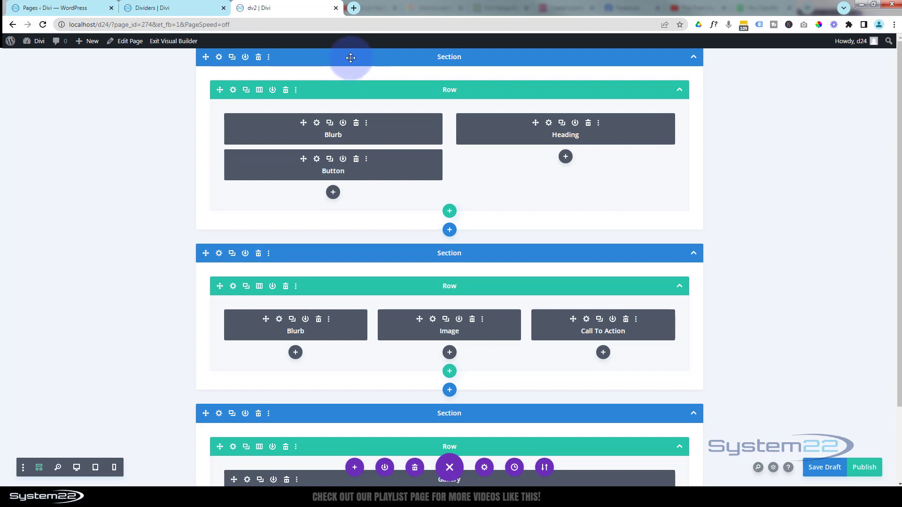
{"action": "scroll", "coordinate": [303, 414], "scroll_direction": "down", "scroll_amount": 2}
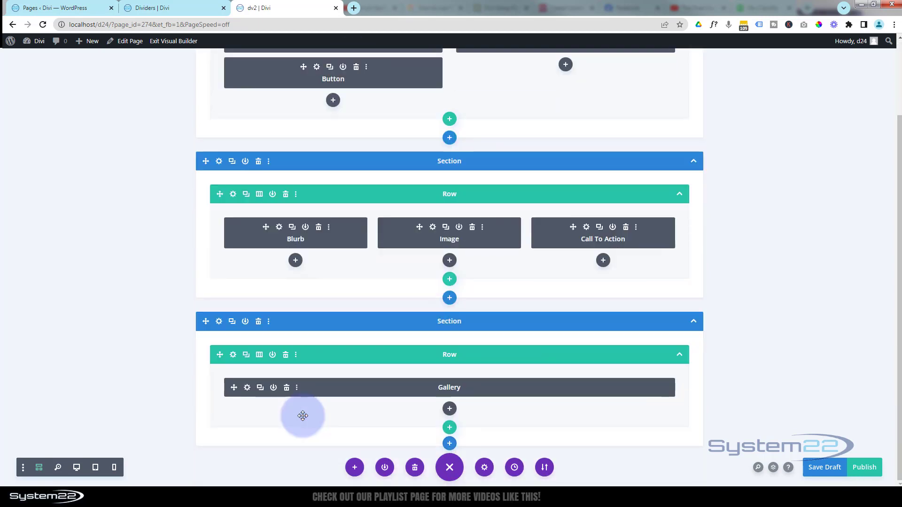
{"action": "scroll", "coordinate": [303, 416], "scroll_direction": "up", "scroll_amount": 2}
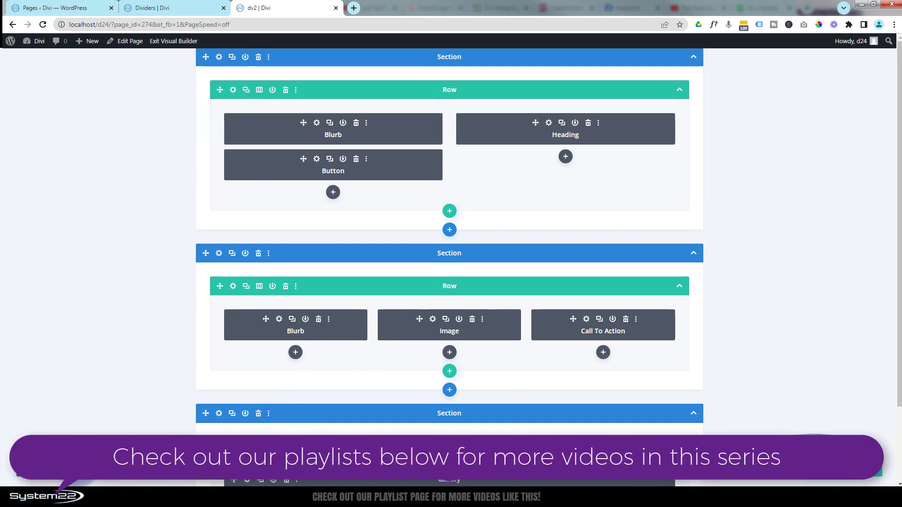
{"action": "left_click", "coordinate": [82, 466]}
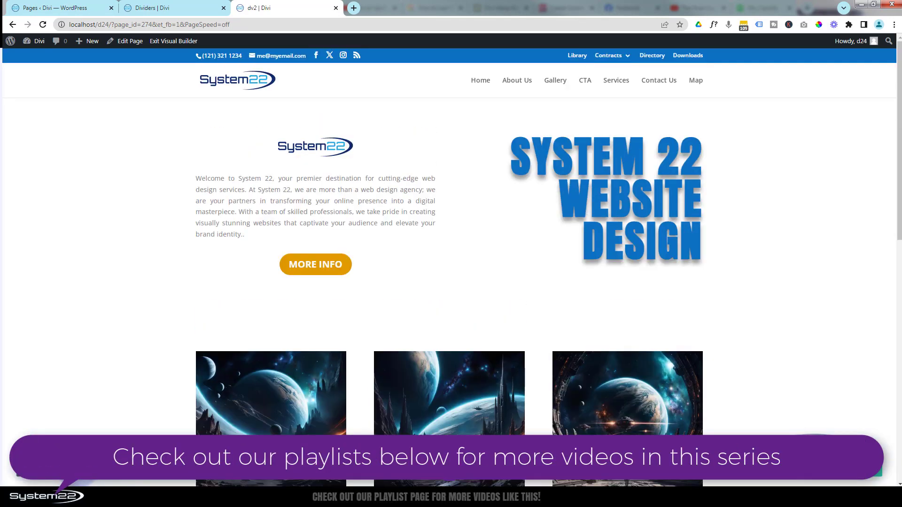
Add a top divider in the layered, semi-transparent wave style to the first section
{"action": "mouse_move", "coordinate": [107, 151]}
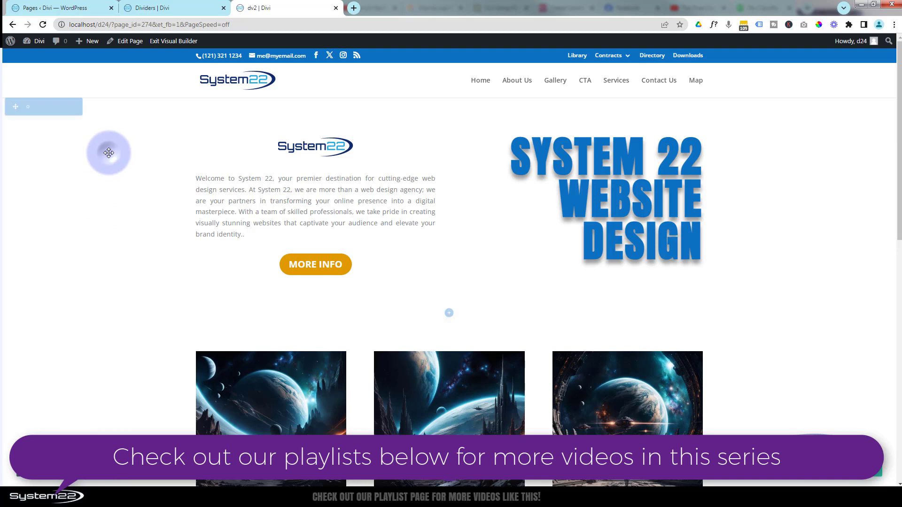
{"action": "left_click", "coordinate": [27, 107]}
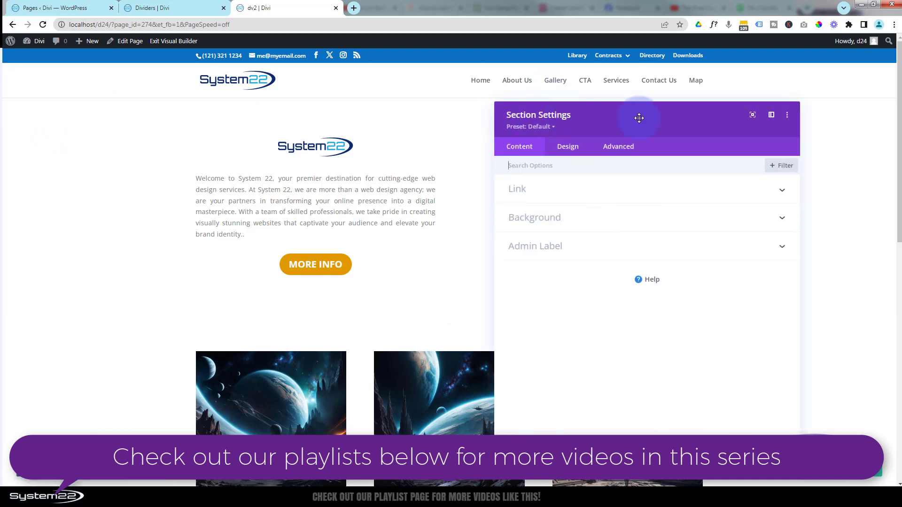
{"action": "left_click", "coordinate": [570, 147]}
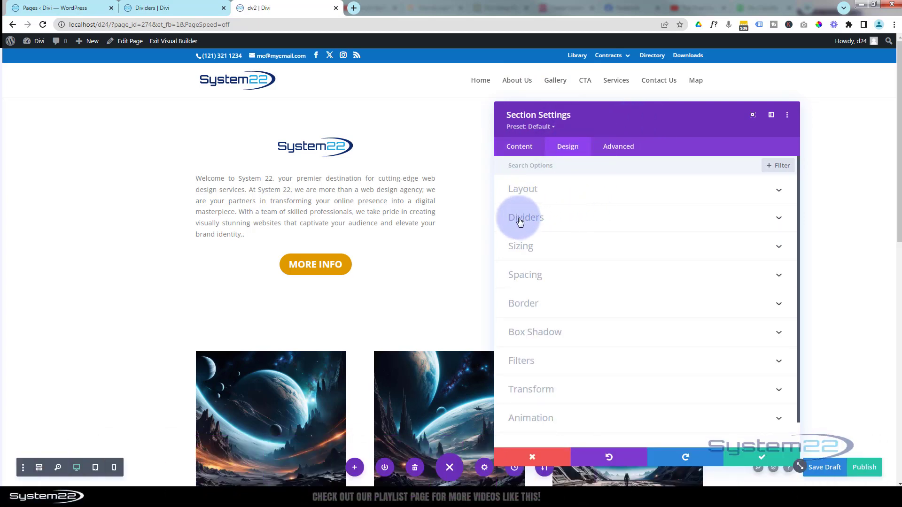
{"action": "left_click", "coordinate": [643, 222]}
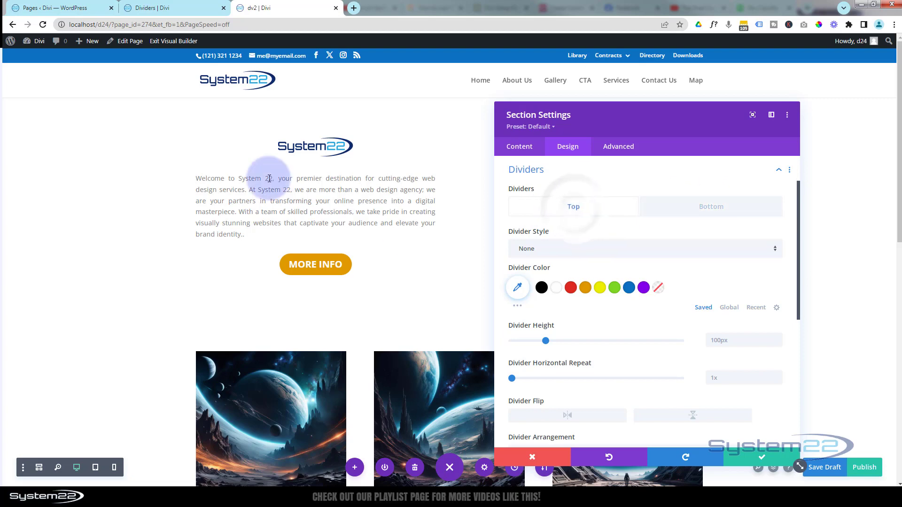
{"action": "left_click", "coordinate": [581, 252]}
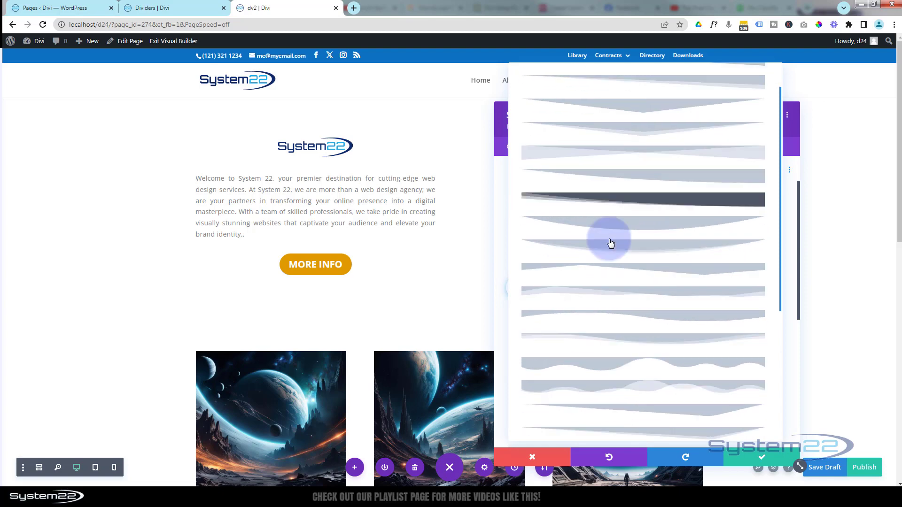
{"action": "scroll", "coordinate": [610, 243], "scroll_direction": "down", "scroll_amount": 5}
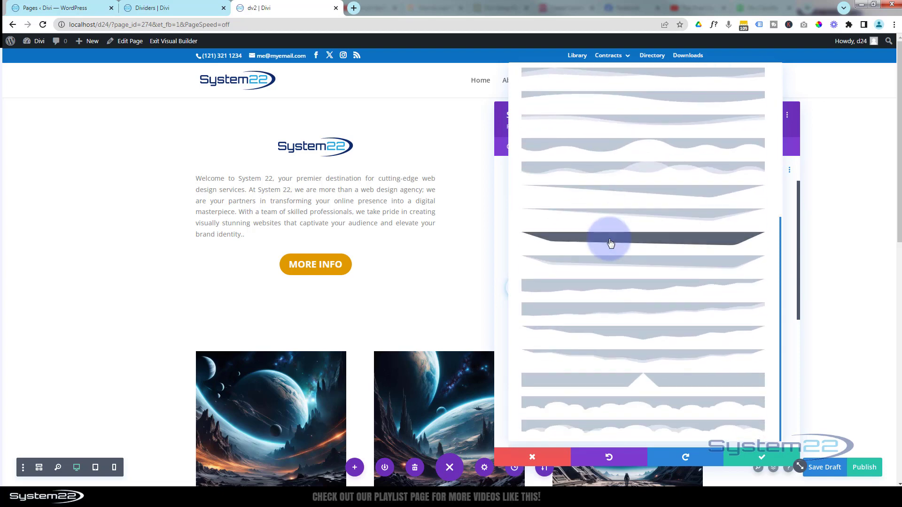
{"action": "scroll", "coordinate": [609, 242], "scroll_direction": "up", "scroll_amount": 2}
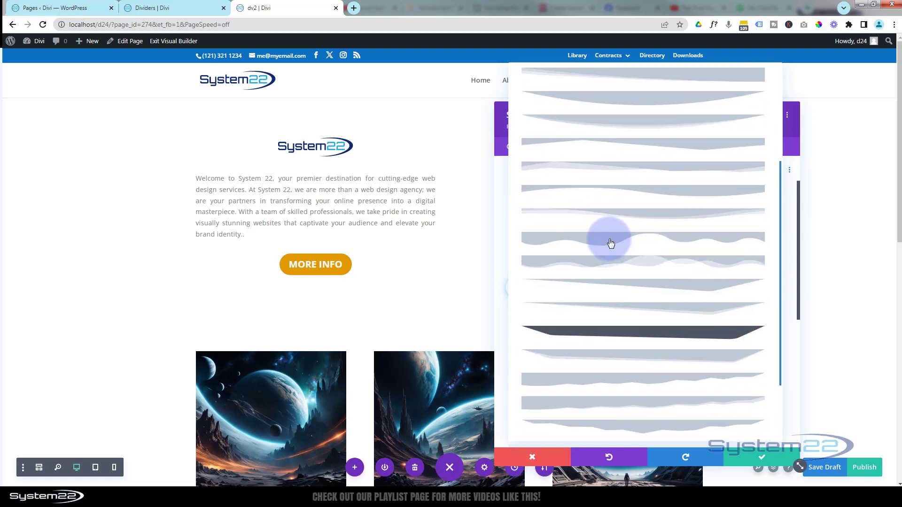
{"action": "left_click", "coordinate": [609, 266]}
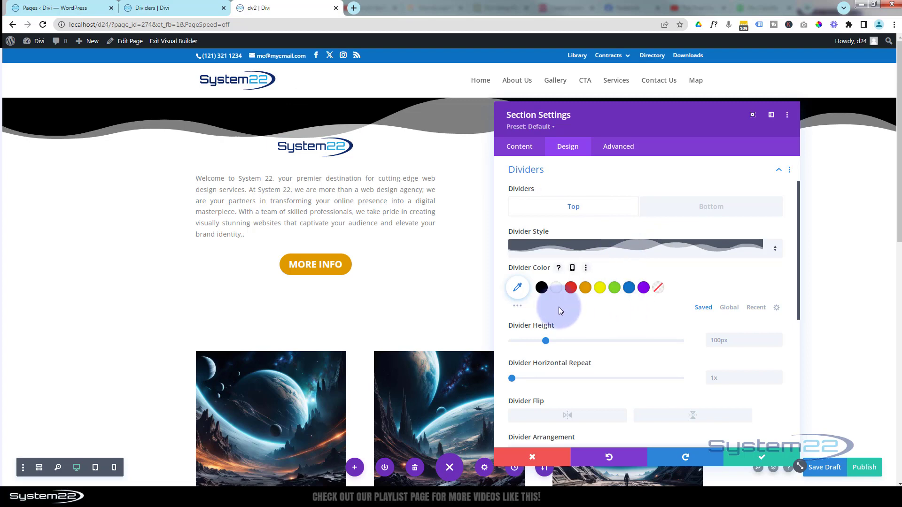
Colour the first section's top divider blue (#0c71c3) and set its height to 160px
{"action": "left_click", "coordinate": [630, 289]}
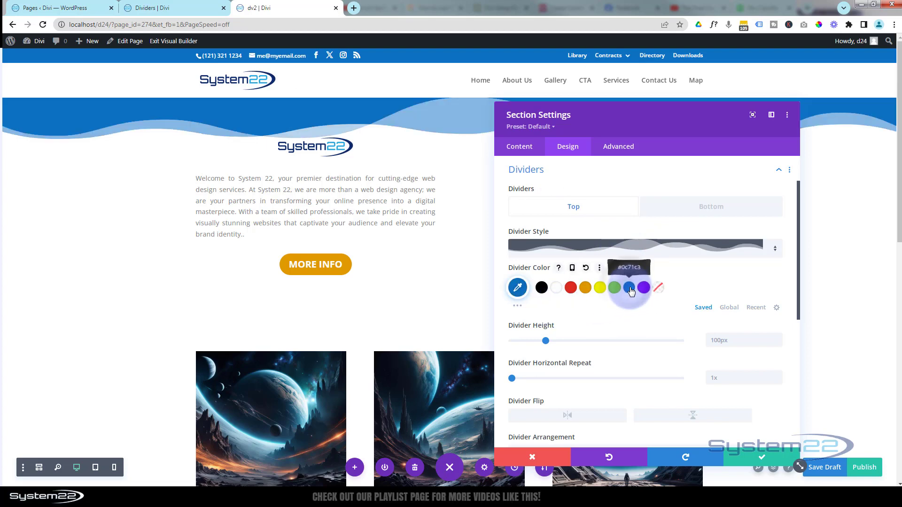
{"action": "scroll", "coordinate": [619, 321], "scroll_direction": "down", "scroll_amount": 1}
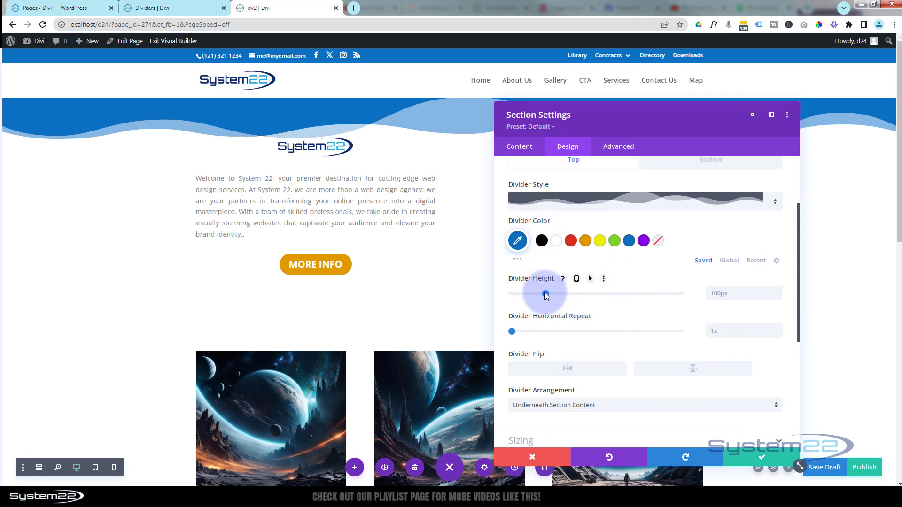
{"action": "left_click_drag", "start_coordinate": [545, 295], "coordinate": [566, 301]}
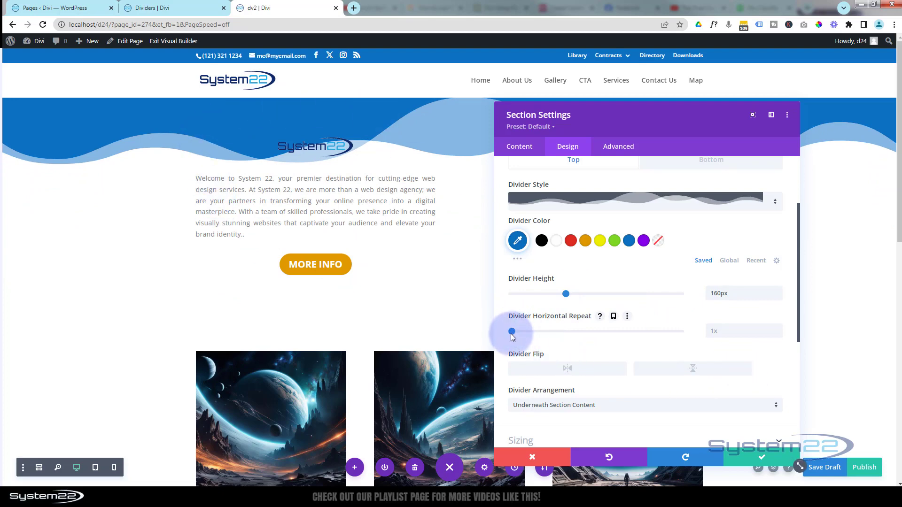
Try out the top divider's horizontal repeat and its horizontal and vertical flips, restoring the defaults
{"action": "mouse_move", "coordinate": [512, 333]}
{"action": "left_mouse_down"}
{"action": "mouse_move", "coordinate": [564, 335]}
{"action": "mouse_move", "coordinate": [506, 335]}
{"action": "left_mouse_up"}
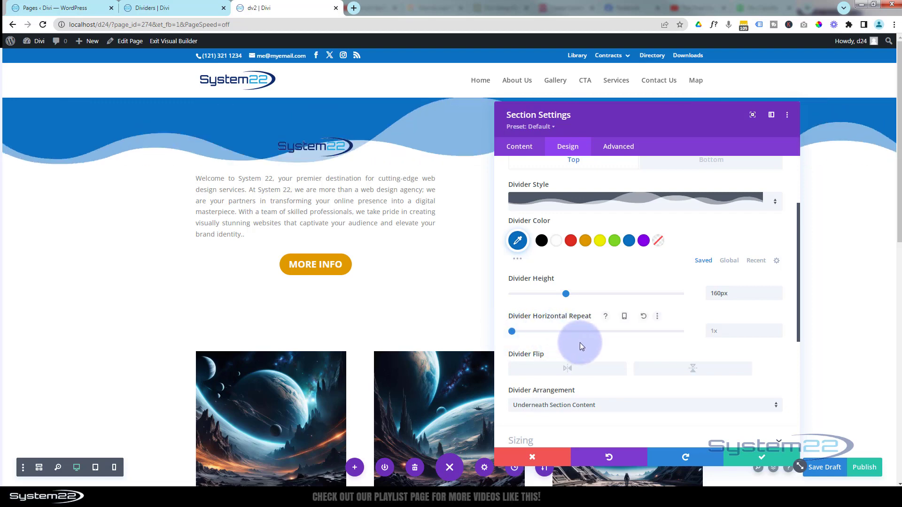
{"action": "left_click", "coordinate": [580, 369]}
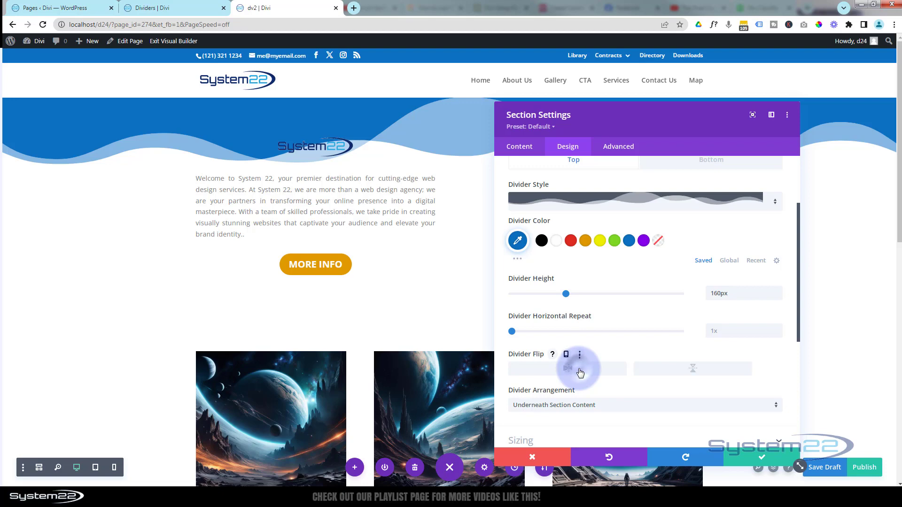
{"action": "left_click", "coordinate": [686, 373]}
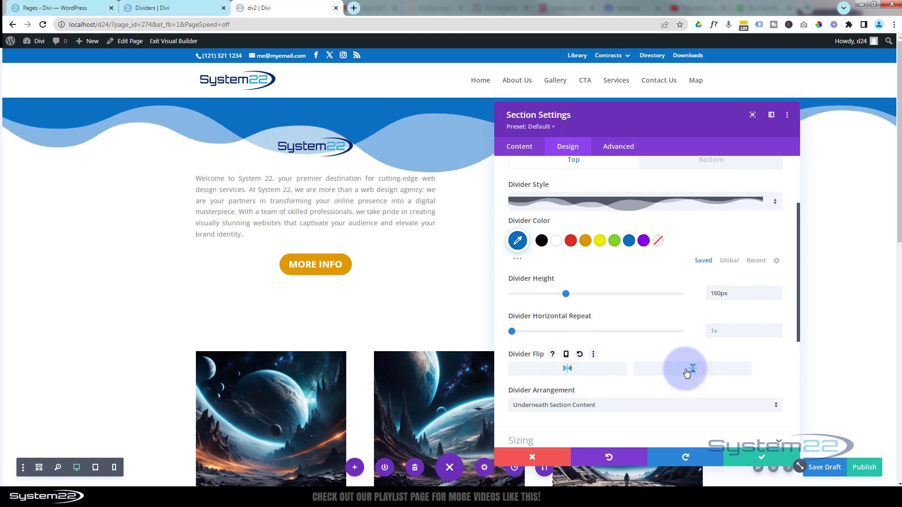
{"action": "left_click", "coordinate": [689, 368]}
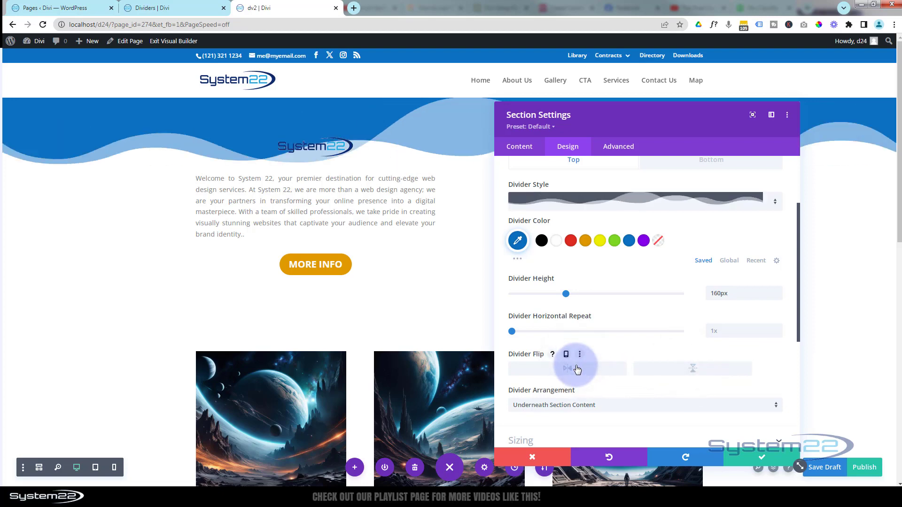
Try arranging the first section's top divider on top of the section content, restoring the arrangement underneath the content
{"action": "scroll", "coordinate": [624, 375], "scroll_direction": "down", "scroll_amount": 2}
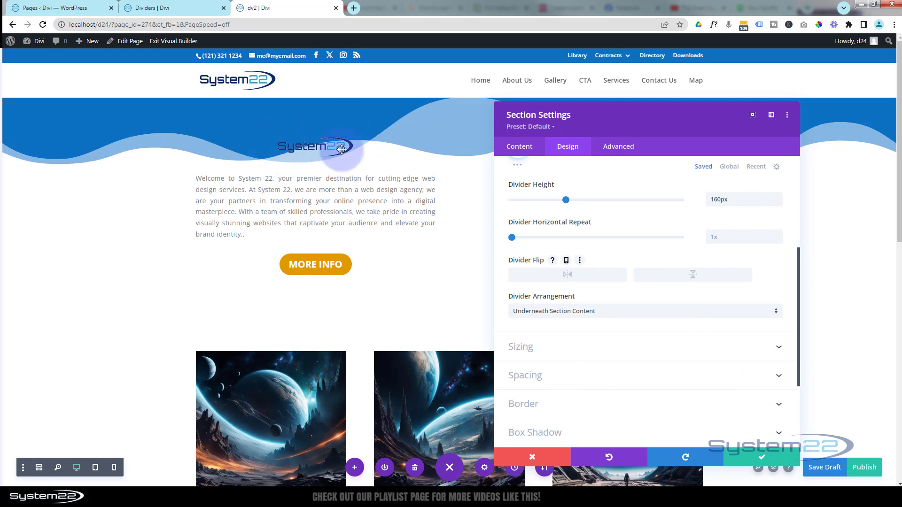
{"action": "left_click", "coordinate": [613, 312]}
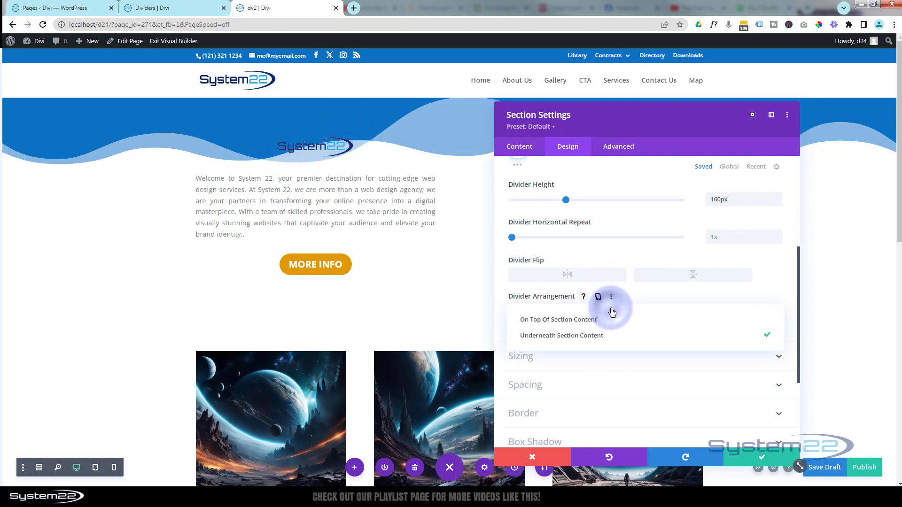
{"action": "left_click", "coordinate": [574, 320]}
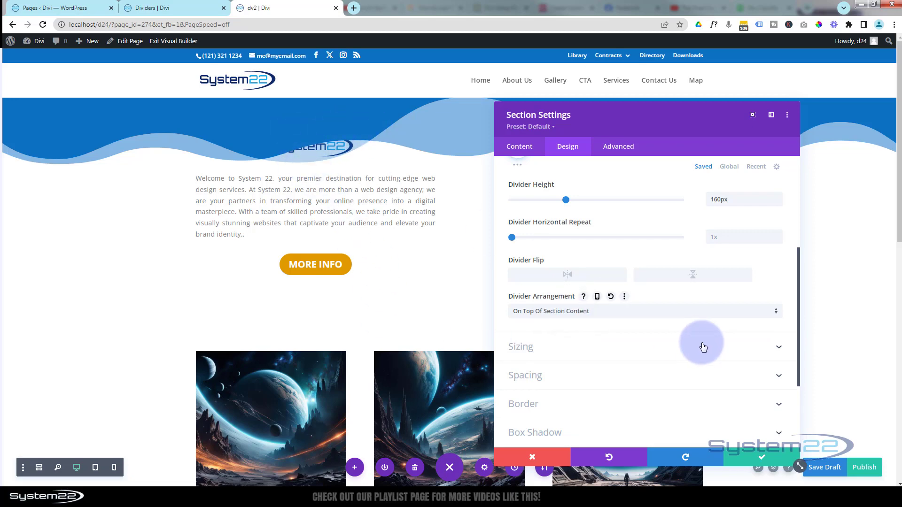
{"action": "left_click", "coordinate": [612, 313]}
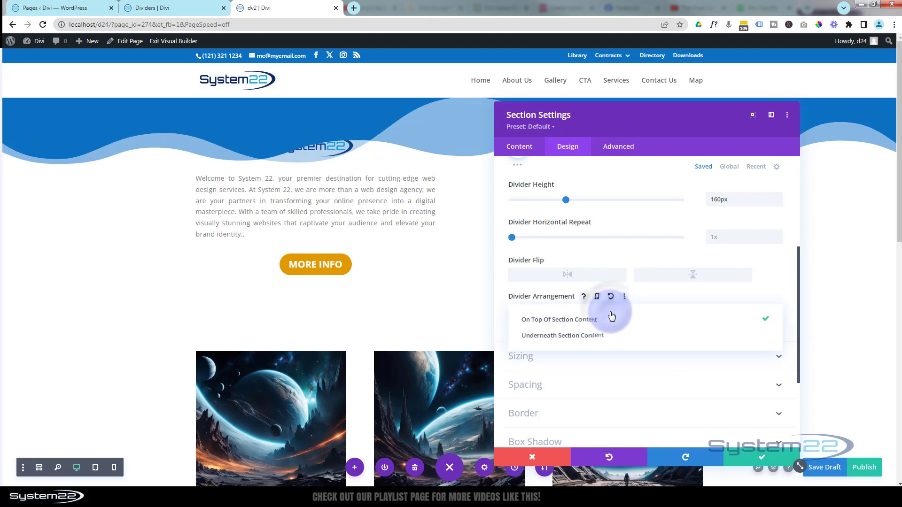
{"action": "left_click", "coordinate": [583, 337]}
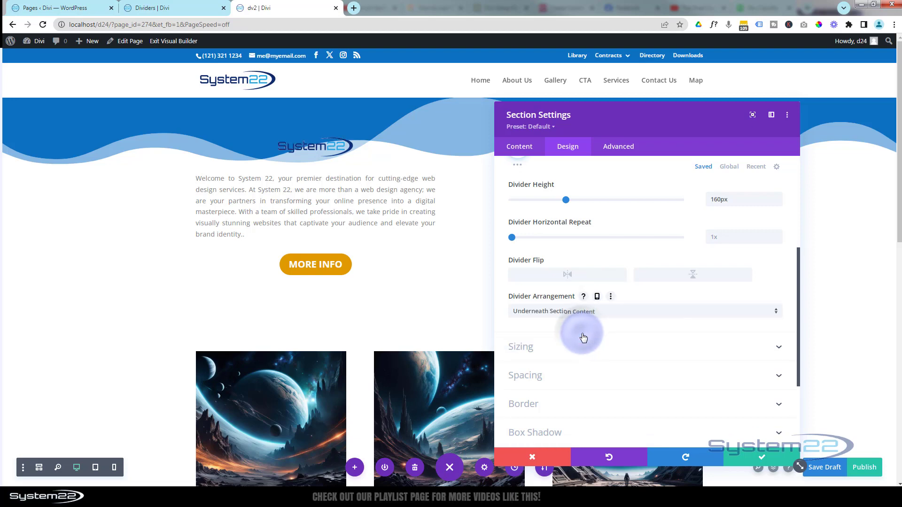
Lower the opacity of the first section's blue top divider colour to 0.35
{"action": "scroll", "coordinate": [588, 364], "scroll_direction": "up", "scroll_amount": 2}
{"action": "scroll", "coordinate": [590, 365], "scroll_direction": "up", "scroll_amount": 2}
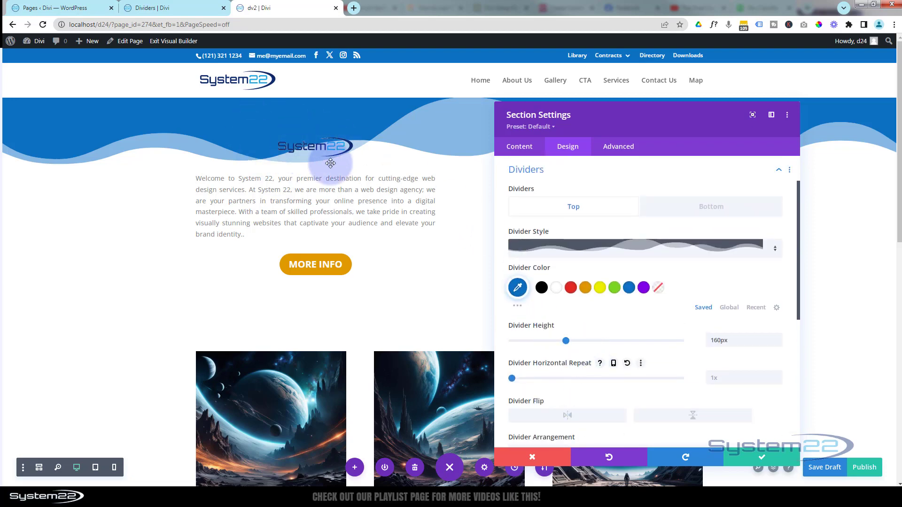
{"action": "left_click", "coordinate": [518, 289]}
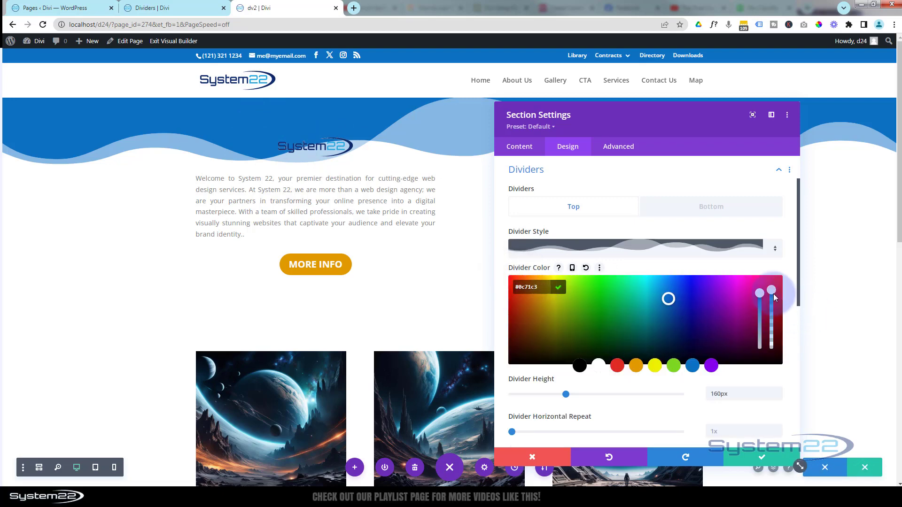
{"action": "left_click_drag", "start_coordinate": [773, 297], "coordinate": [776, 322]}
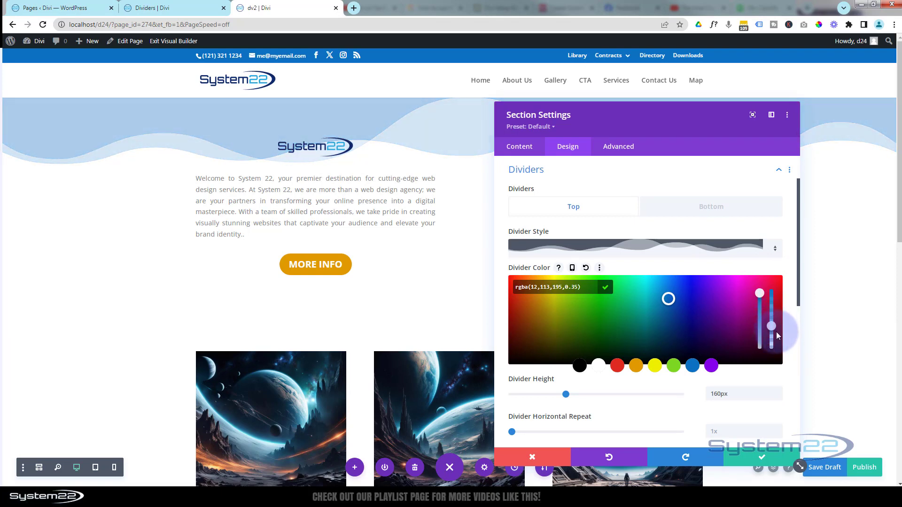
Add a bottom divider in the layered, semi-transparent wave style to the first section
{"action": "left_click_drag", "start_coordinate": [700, 132], "coordinate": [721, 67]}
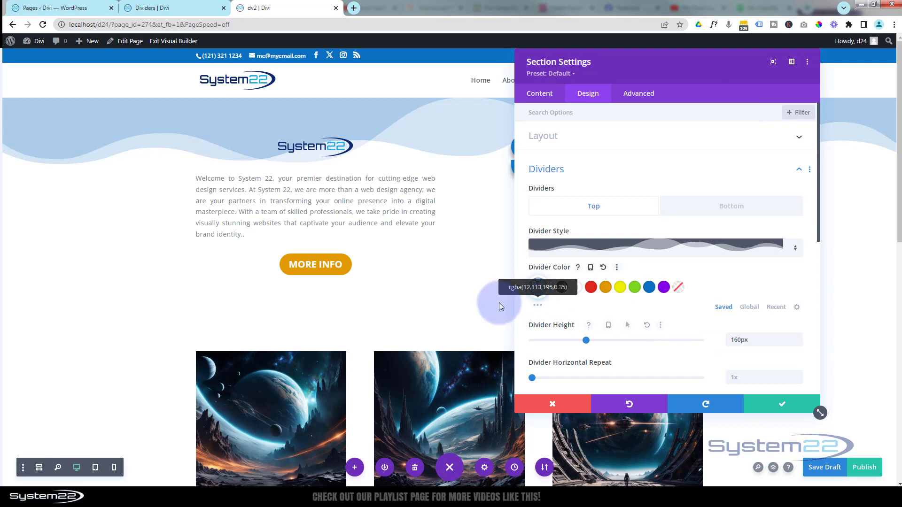
{"action": "left_click", "coordinate": [745, 211]}
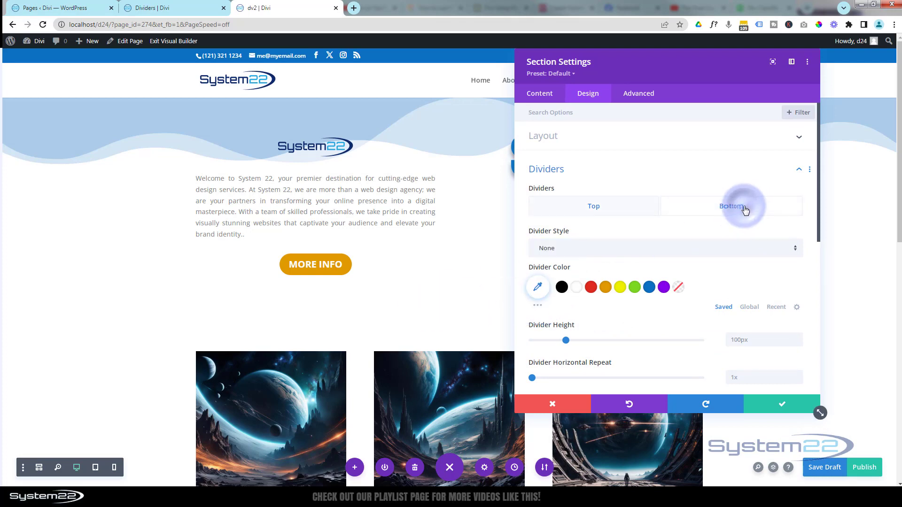
{"action": "left_click", "coordinate": [651, 250]}
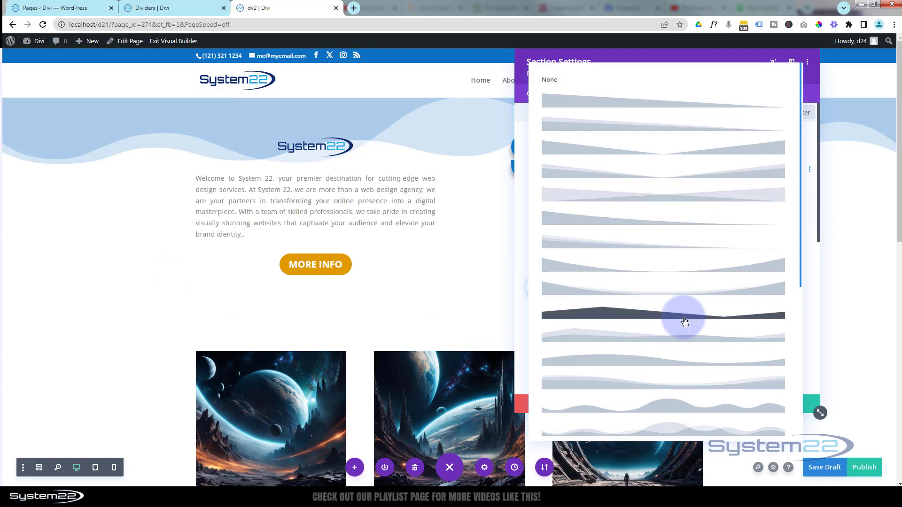
{"action": "left_click", "coordinate": [677, 431]}
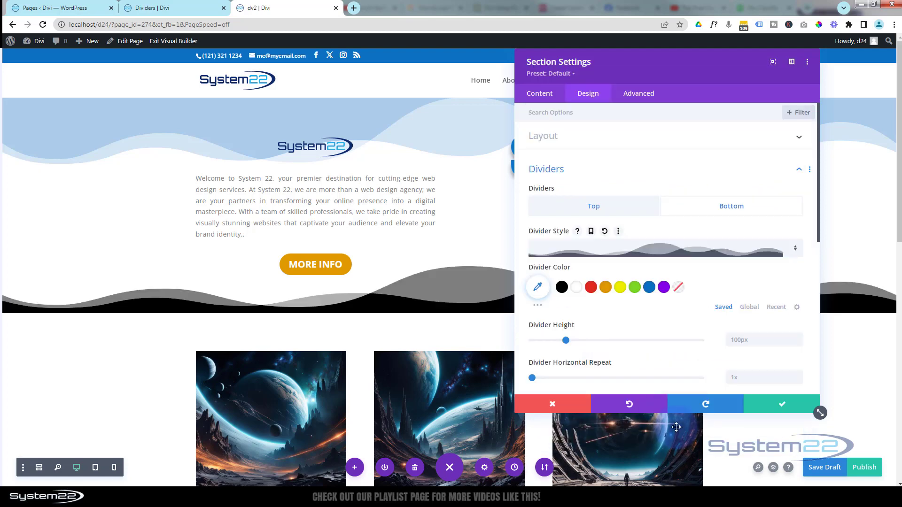
Copy the top divider's colour onto the first section's bottom divider and save the section settings
{"action": "left_click", "coordinate": [595, 213]}
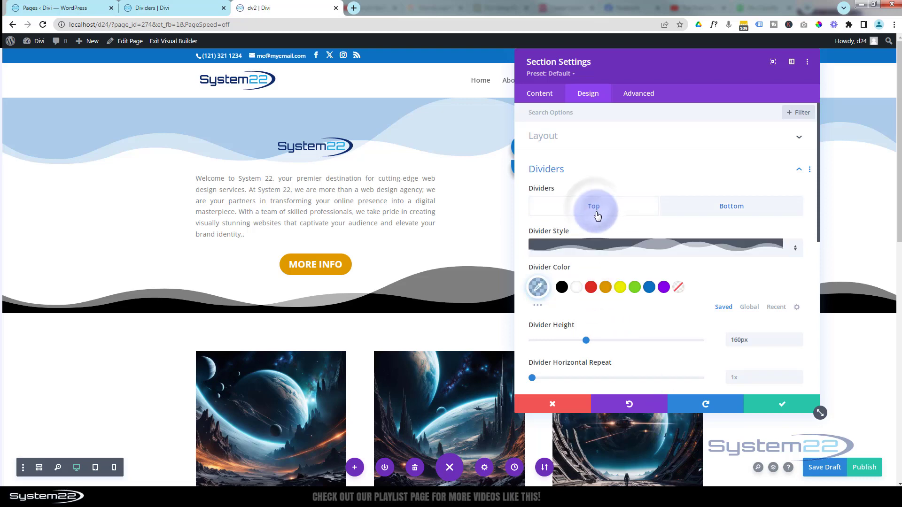
{"action": "right_click", "coordinate": [538, 288]}
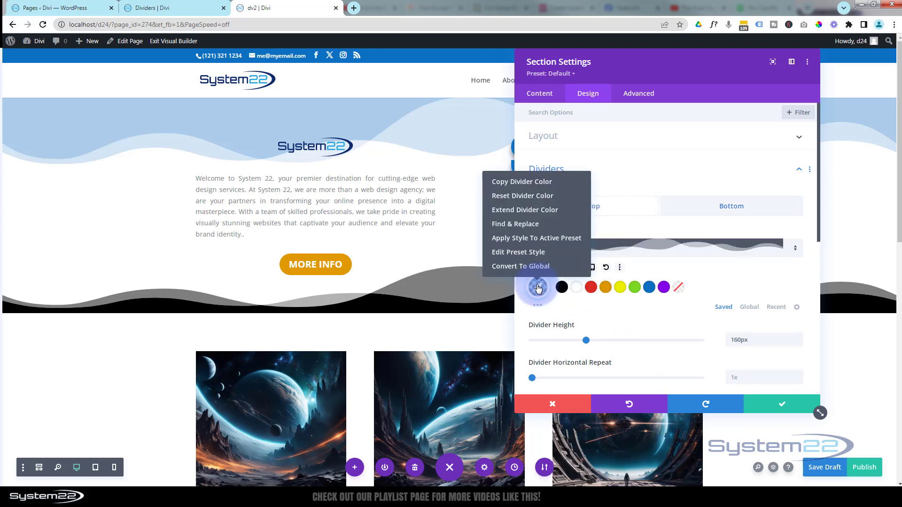
{"action": "left_click", "coordinate": [538, 184]}
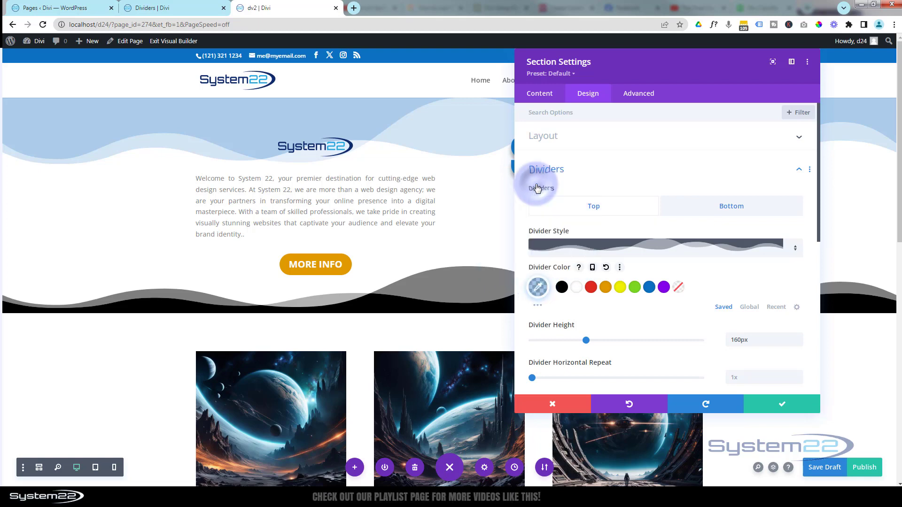
{"action": "left_click", "coordinate": [721, 210]}
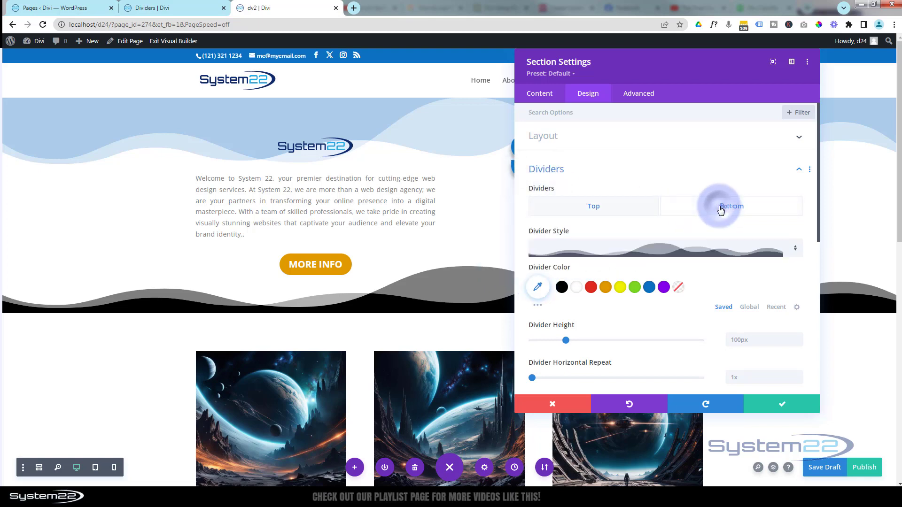
{"action": "right_click", "coordinate": [537, 289]}
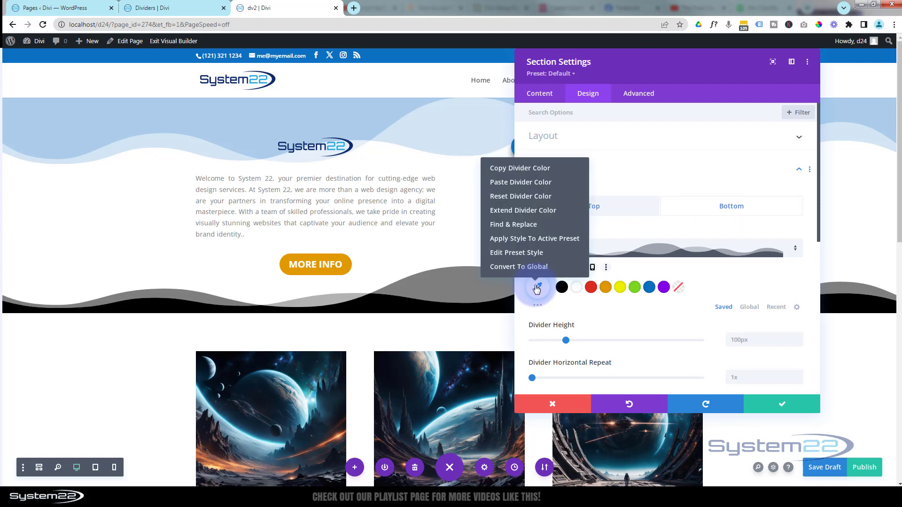
{"action": "left_click", "coordinate": [532, 183]}
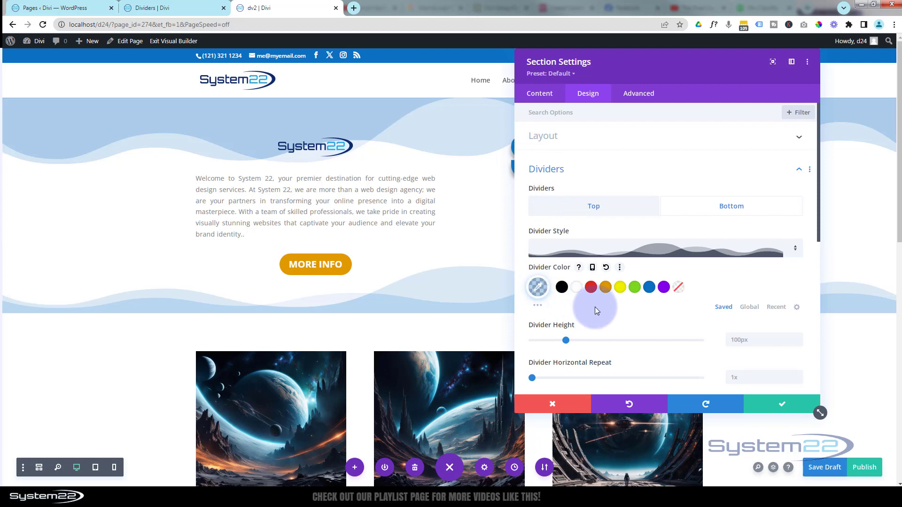
{"action": "scroll", "coordinate": [595, 310], "scroll_direction": "down", "scroll_amount": 2}
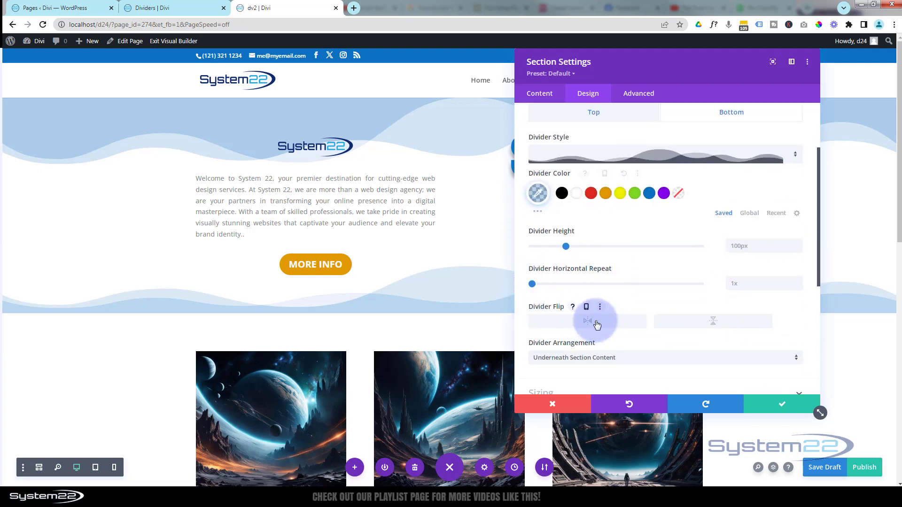
{"action": "scroll", "coordinate": [633, 308], "scroll_direction": "down", "scroll_amount": 2}
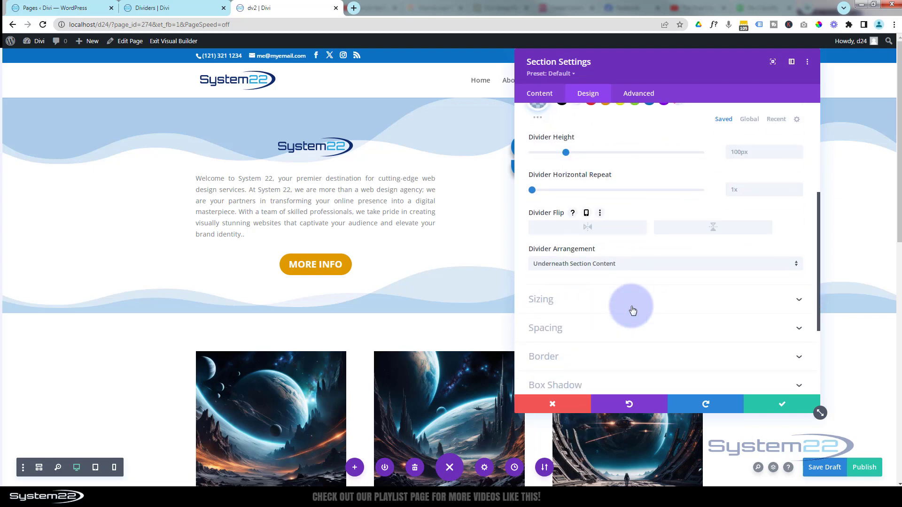
{"action": "left_click", "coordinate": [780, 407]}
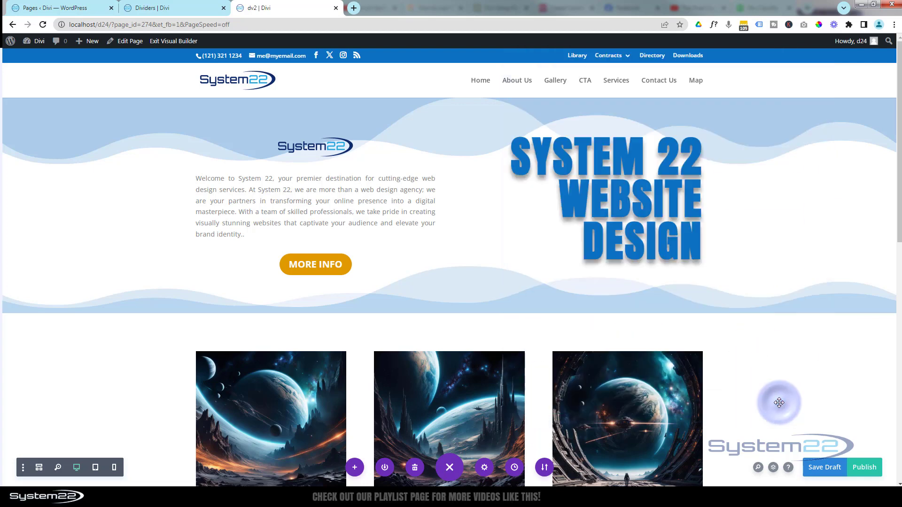
Set the background colour of the second section, with the three large images, to dark grey #242424
{"action": "scroll", "coordinate": [166, 391], "scroll_direction": "down", "scroll_amount": 1}
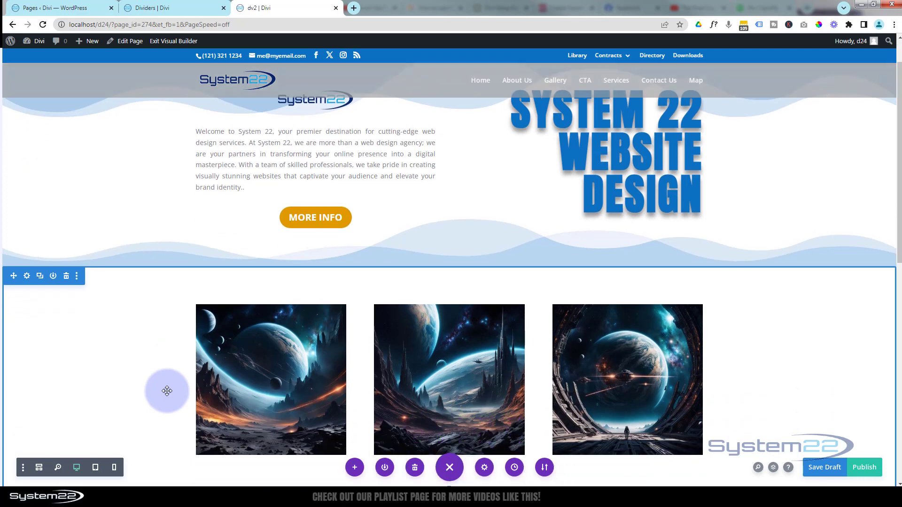
{"action": "scroll", "coordinate": [165, 390], "scroll_direction": "down", "scroll_amount": 3}
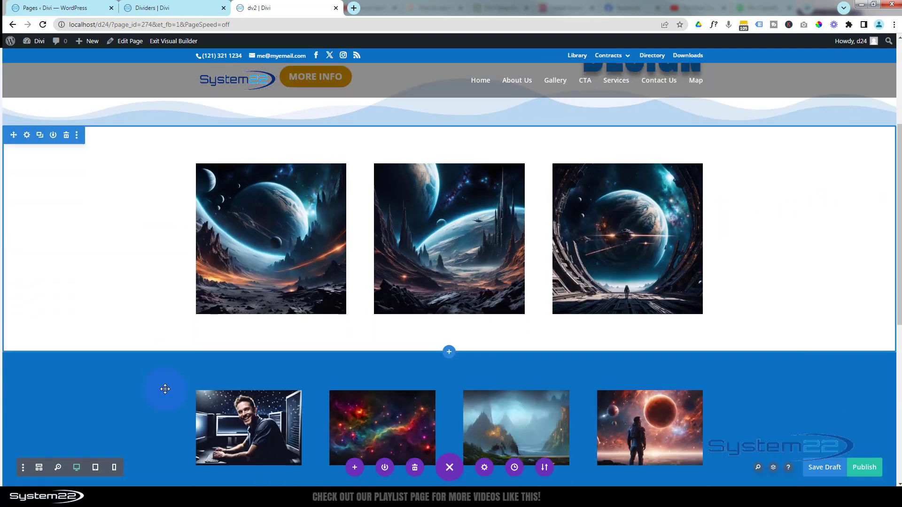
{"action": "scroll", "coordinate": [164, 388], "scroll_direction": "up", "scroll_amount": 2}
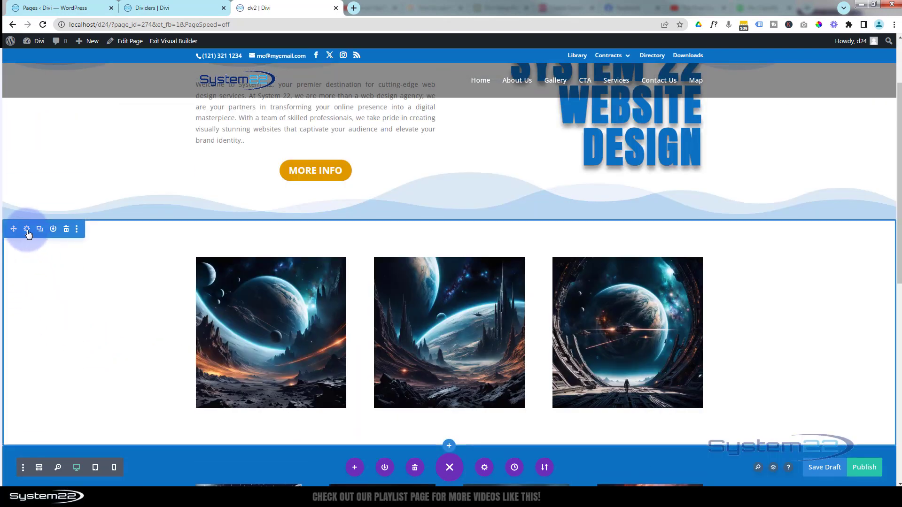
{"action": "left_click", "coordinate": [27, 229]}
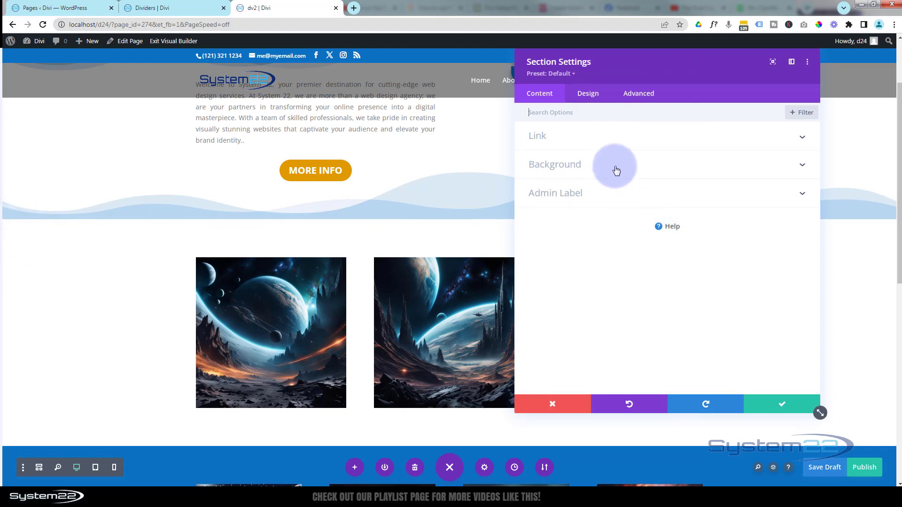
{"action": "left_click", "coordinate": [616, 170]}
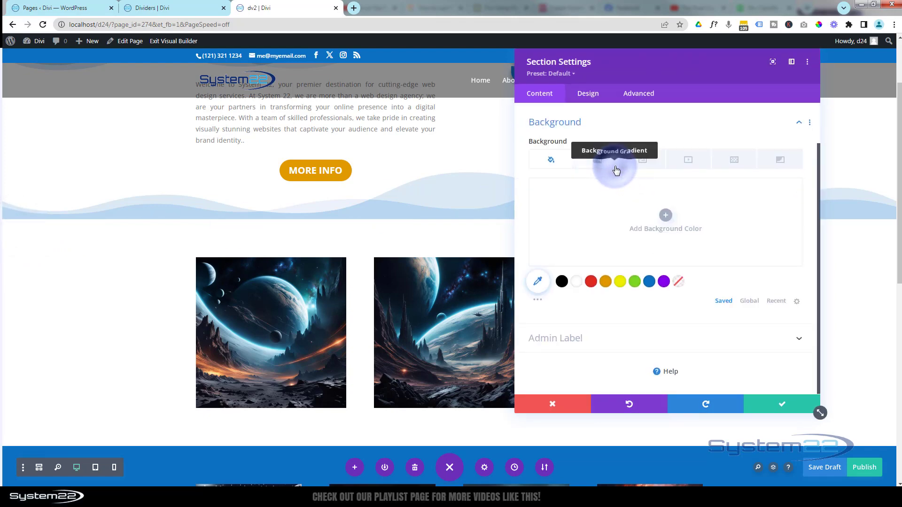
{"action": "left_click", "coordinate": [538, 303]}
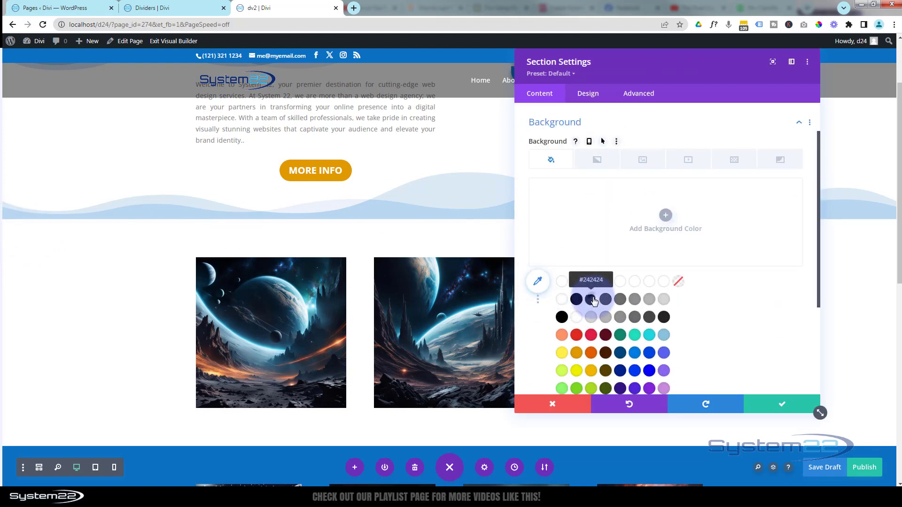
{"action": "left_click", "coordinate": [593, 301]}
{"action": "left_click", "coordinate": [767, 412]}
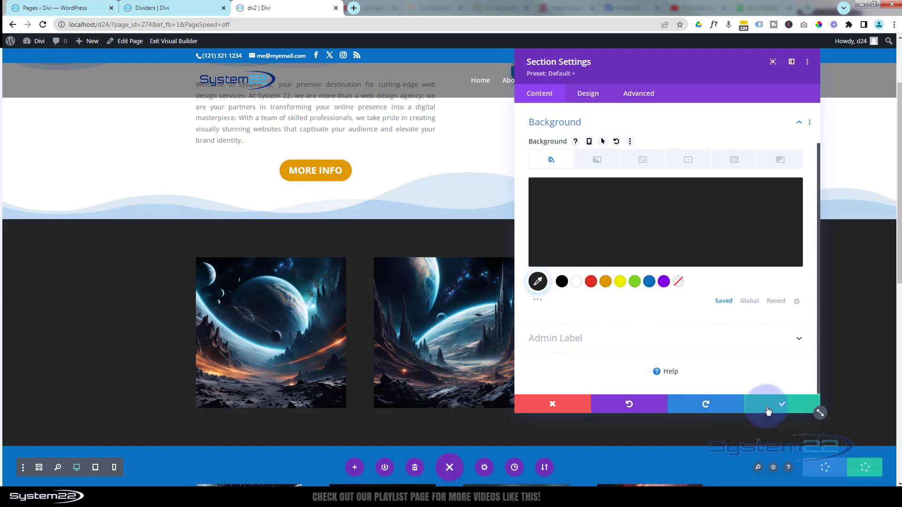
Add a top divider in the layered, semi-transparent slant style to the dark grey section and save its settings
{"action": "left_click", "coordinate": [588, 94]}
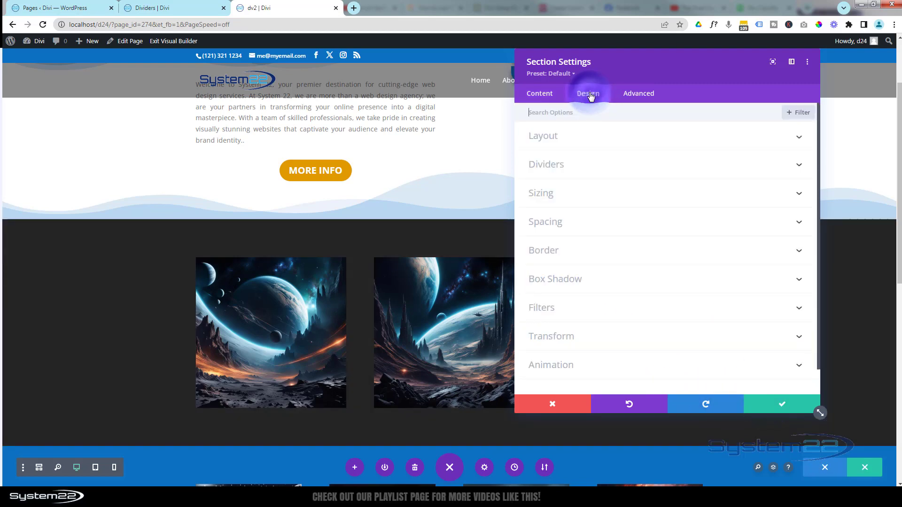
{"action": "left_click", "coordinate": [626, 171]}
{"action": "left_click", "coordinate": [597, 153]}
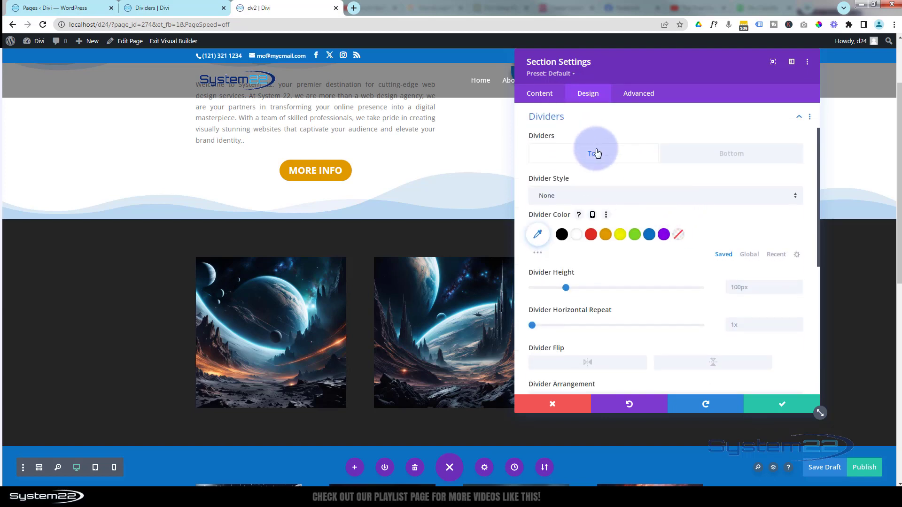
{"action": "left_click", "coordinate": [614, 203]}
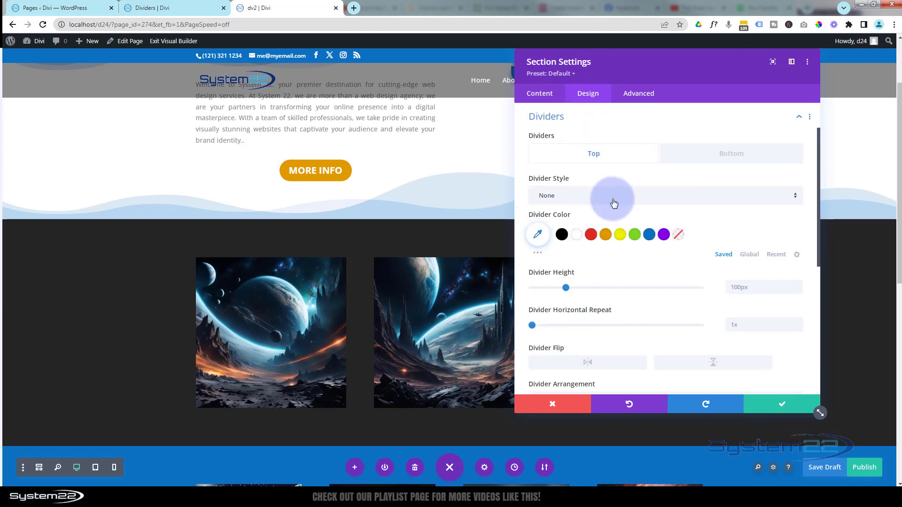
{"action": "left_click", "coordinate": [614, 203]}
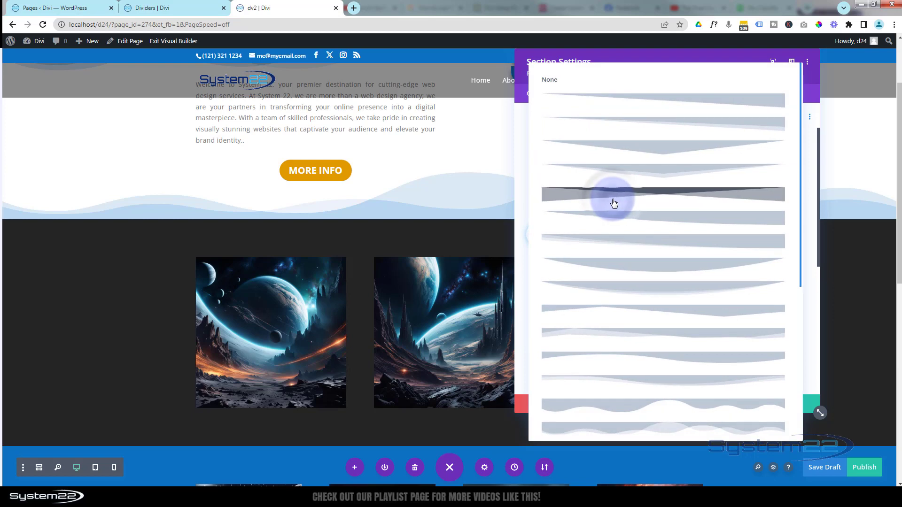
{"action": "left_click", "coordinate": [735, 125]}
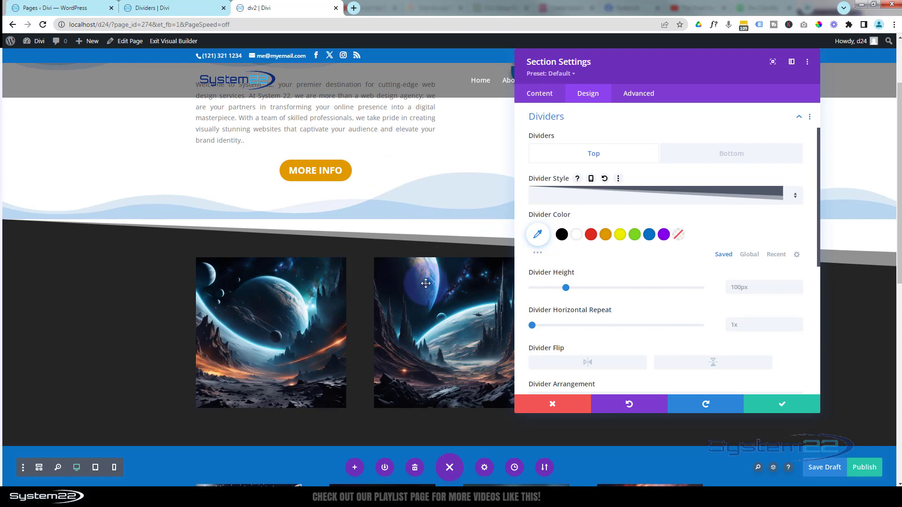
{"action": "scroll", "coordinate": [356, 417], "scroll_direction": "down", "scroll_amount": 3}
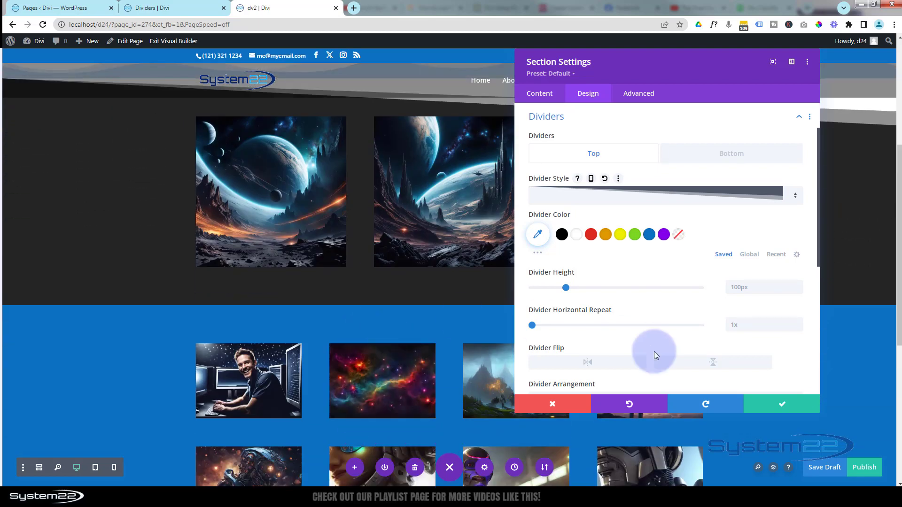
{"action": "left_click", "coordinate": [782, 404]}
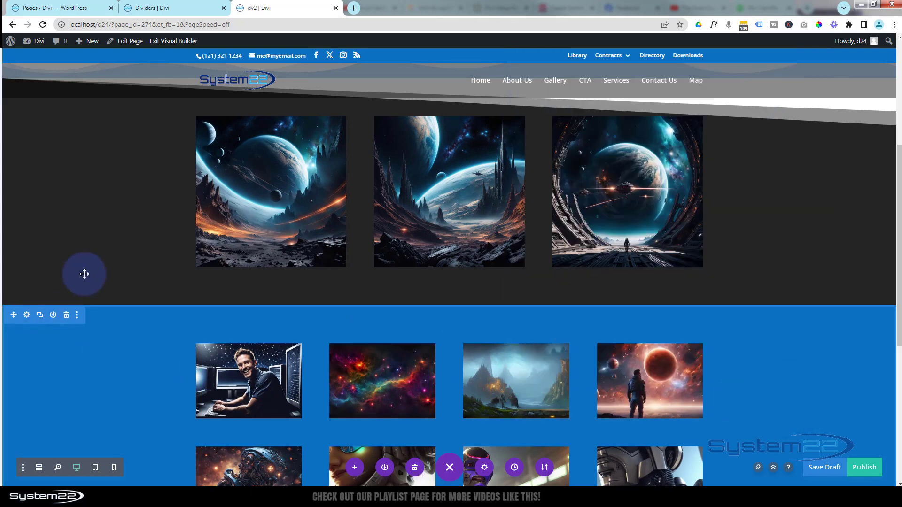
{"action": "left_click", "coordinate": [27, 316]}
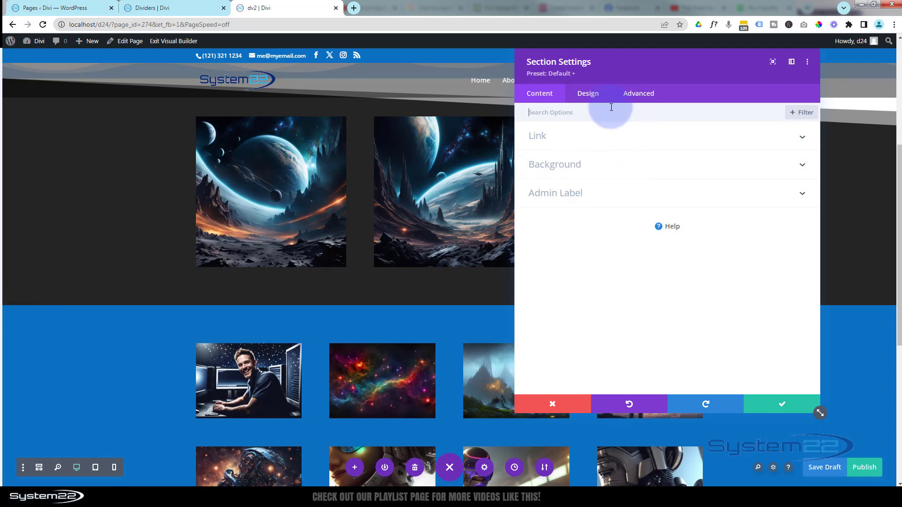
{"action": "left_click", "coordinate": [594, 102]}
{"action": "left_click", "coordinate": [630, 163]}
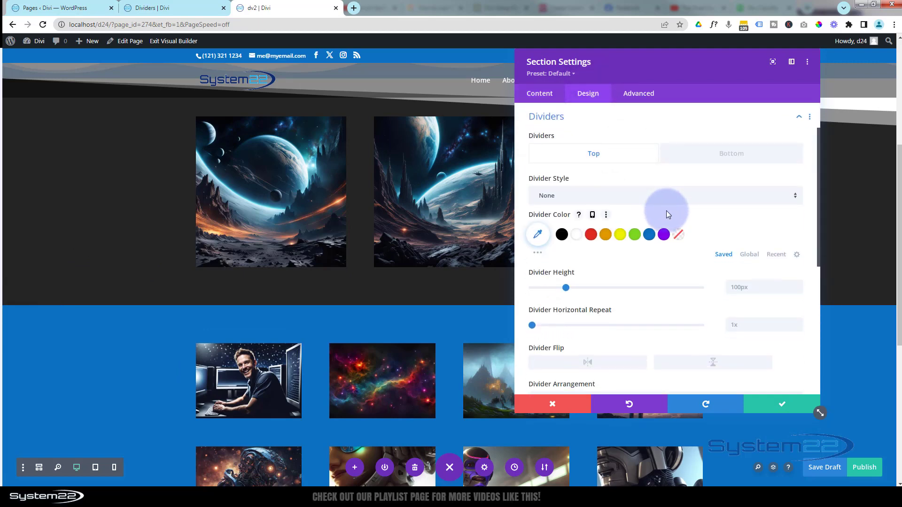
{"action": "left_click", "coordinate": [611, 203]}
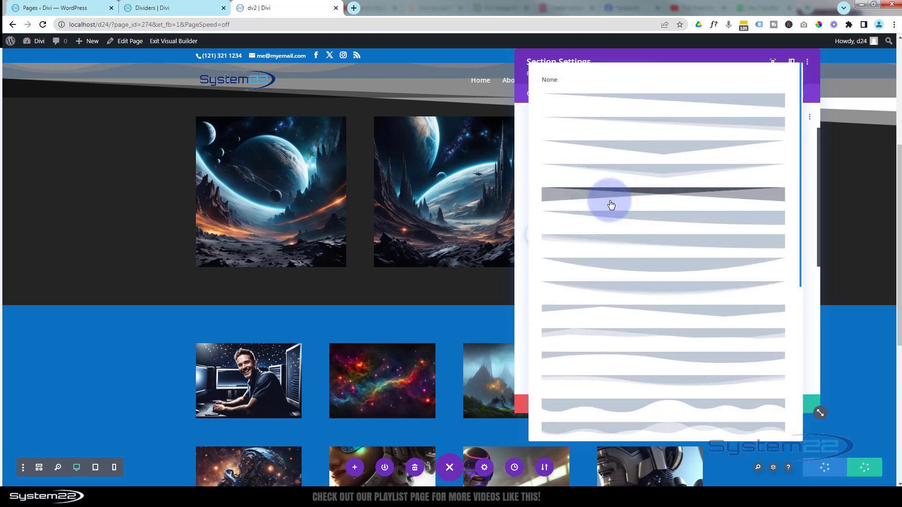
{"action": "left_click", "coordinate": [754, 129]}
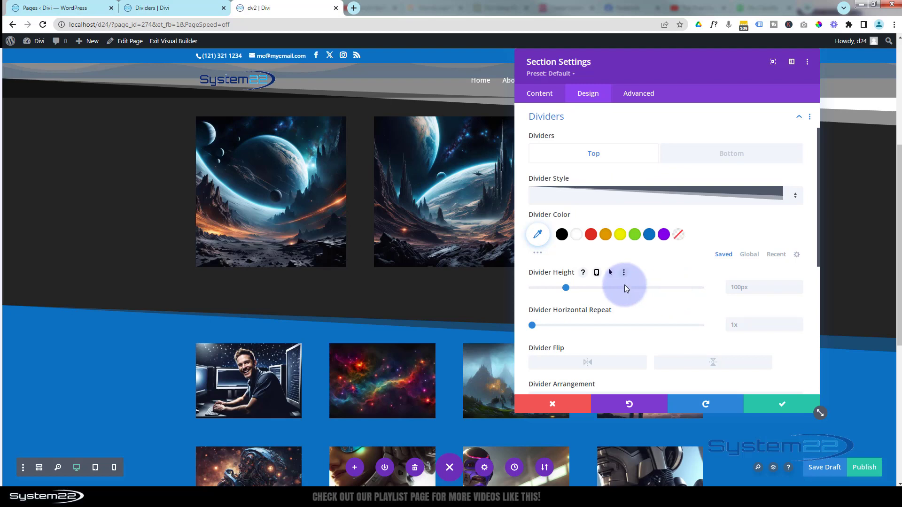
{"action": "left_click", "coordinate": [619, 197]}
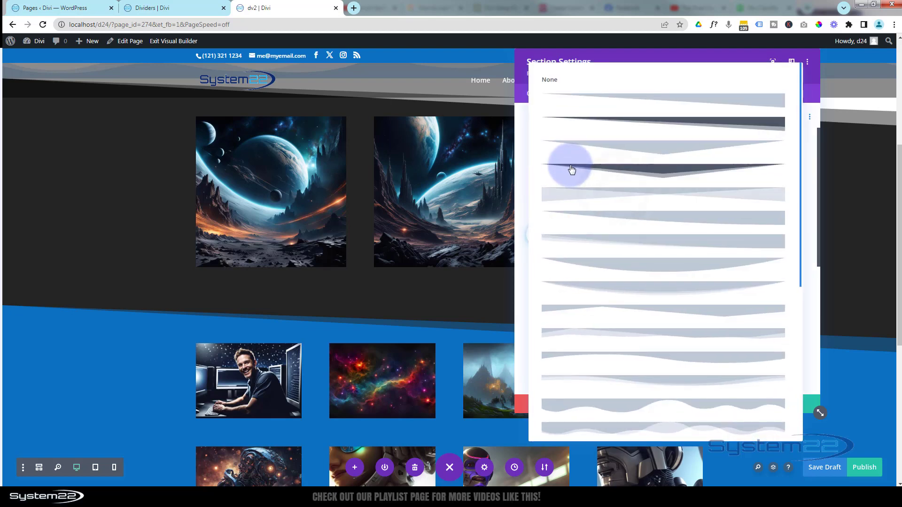
{"action": "left_click", "coordinate": [557, 85]}
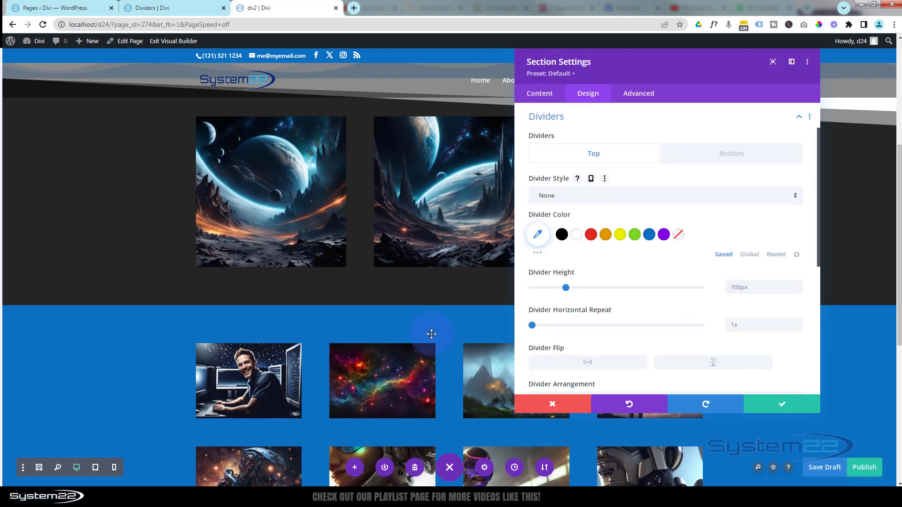
{"action": "scroll", "coordinate": [432, 334], "scroll_direction": "up", "scroll_amount": 4}
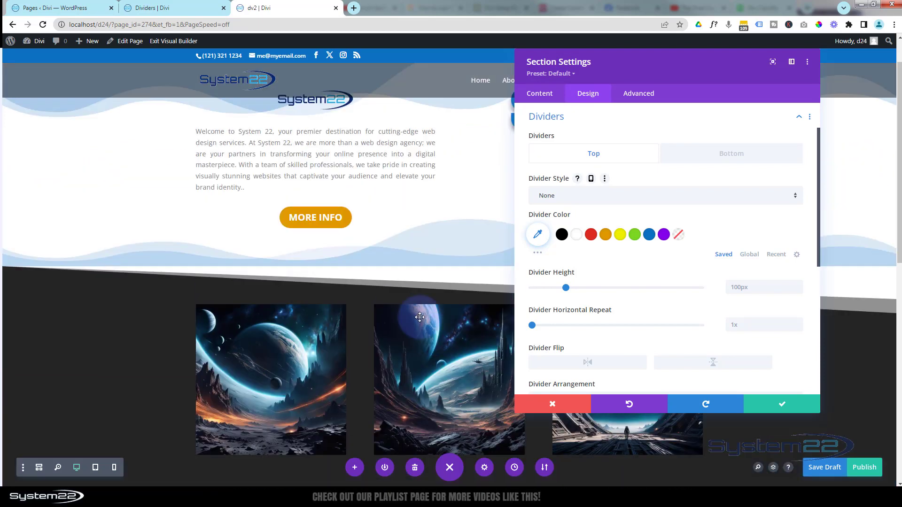
{"action": "left_click", "coordinate": [557, 405]}
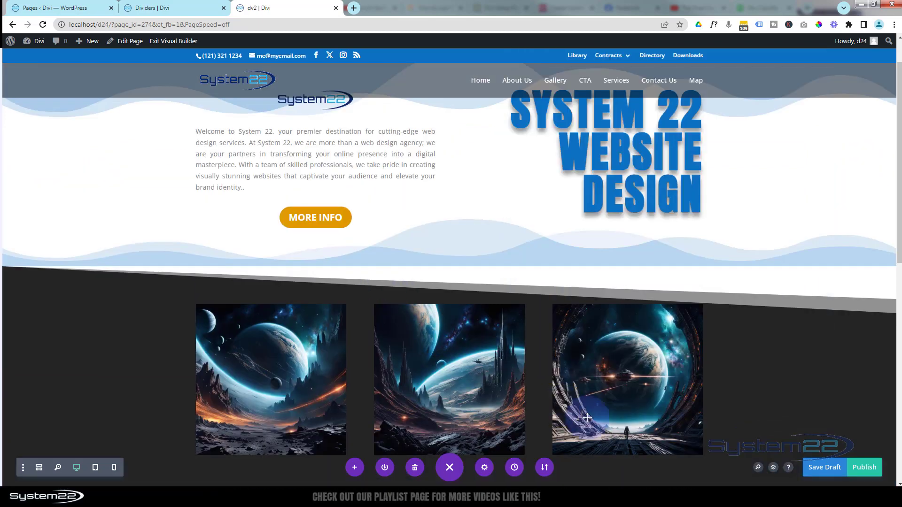
Remove the first section's bottom divider by setting its style to None, and save the section settings
{"action": "scroll", "coordinate": [587, 419], "scroll_direction": "up", "scroll_amount": 1}
{"action": "mouse_move", "coordinate": [413, 286]}
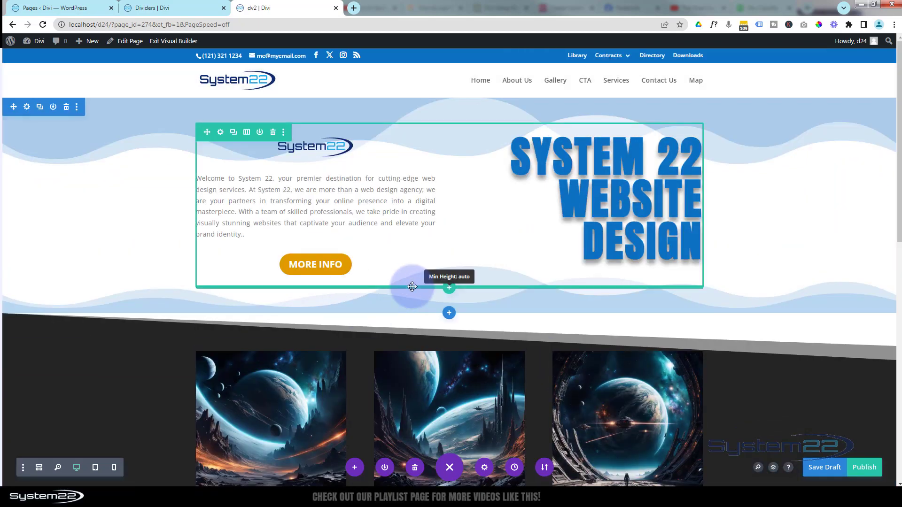
{"action": "left_click", "coordinate": [27, 108]}
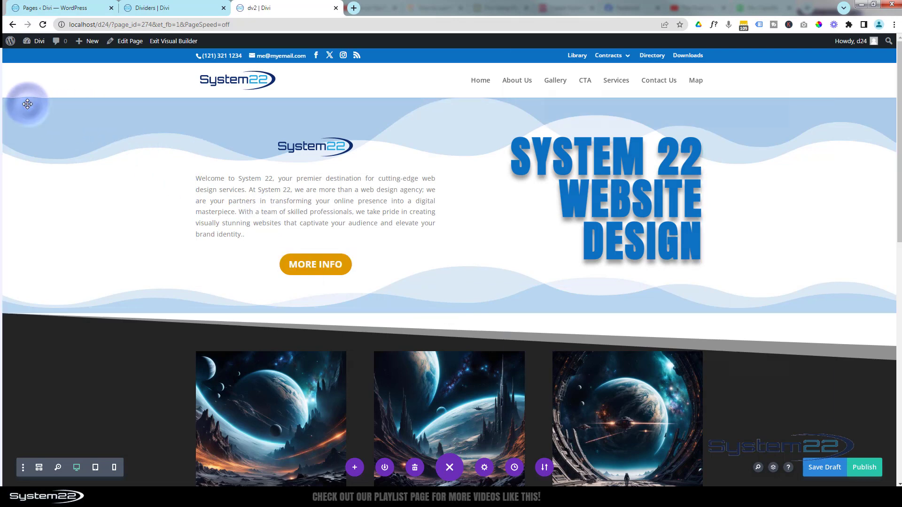
{"action": "left_click", "coordinate": [595, 97]}
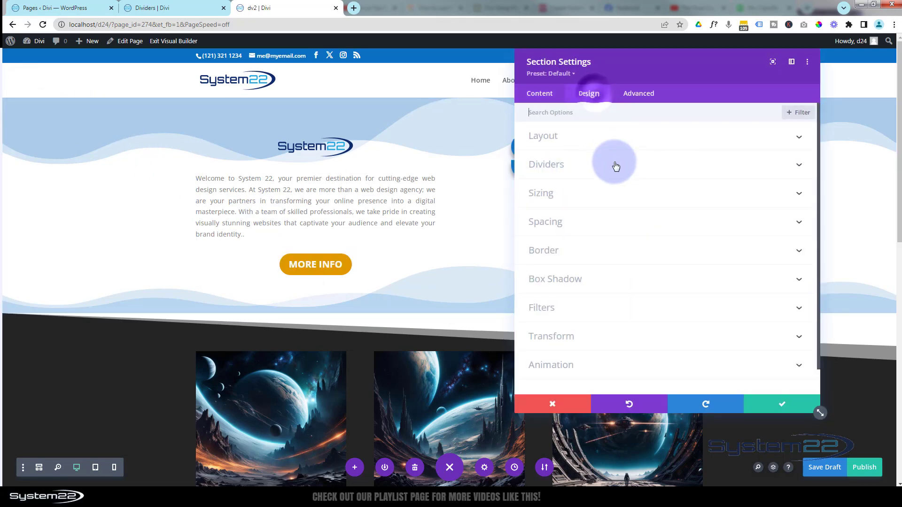
{"action": "left_click", "coordinate": [615, 165]}
{"action": "left_click", "coordinate": [725, 157]}
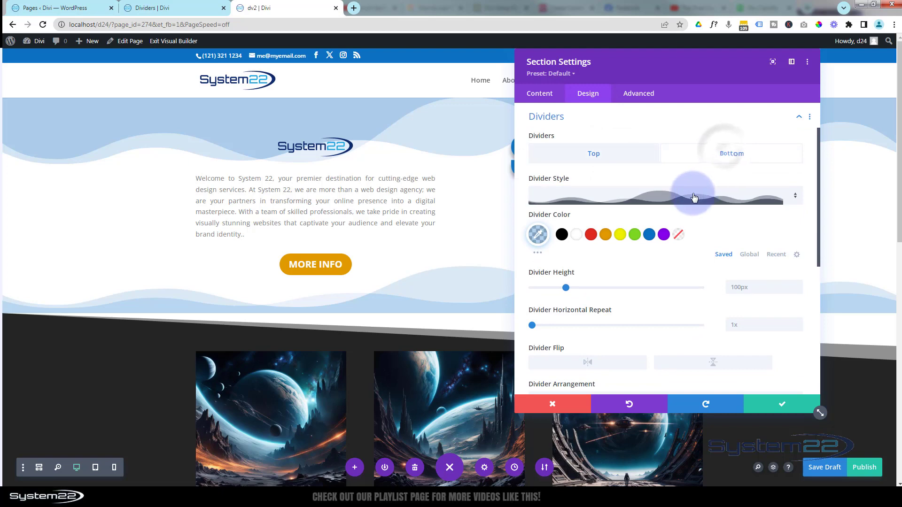
{"action": "left_click", "coordinate": [628, 193]}
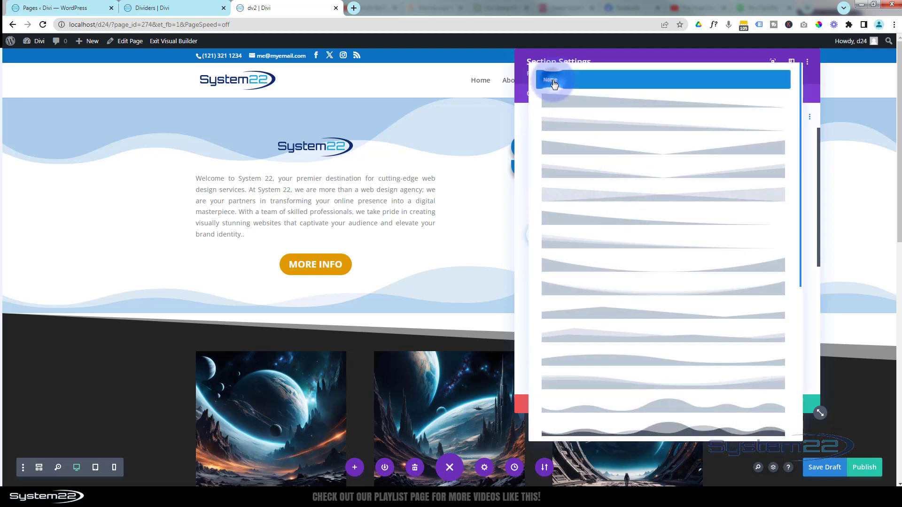
{"action": "left_click", "coordinate": [554, 83]}
{"action": "scroll", "coordinate": [777, 319], "scroll_direction": "down", "scroll_amount": 6}
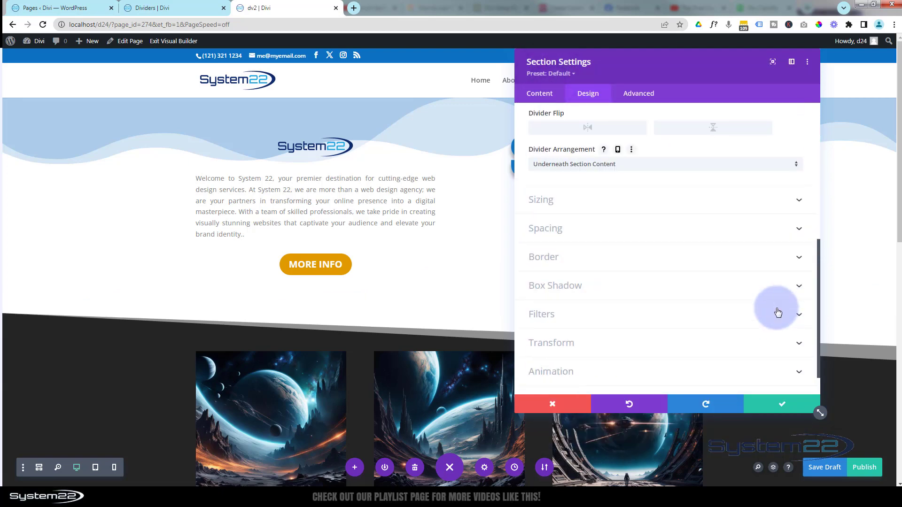
{"action": "left_click", "coordinate": [783, 405]}
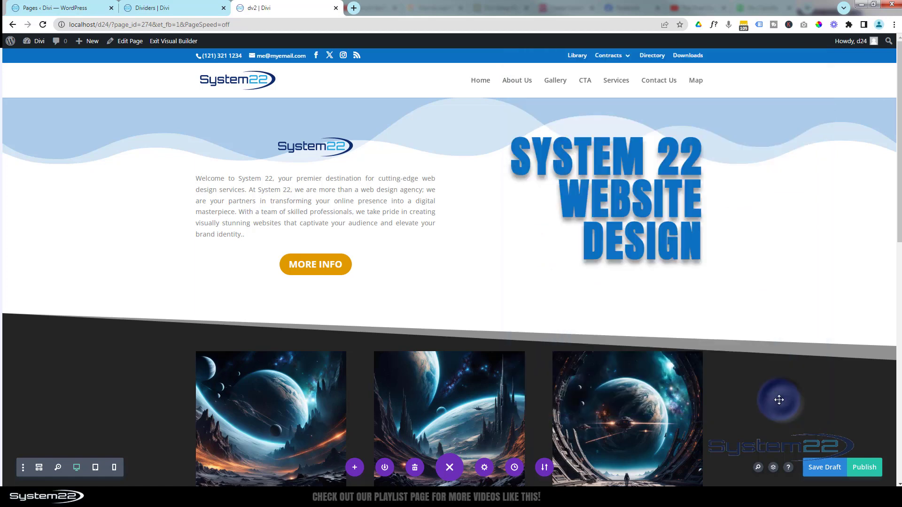
Change the dark grey section's top divider to the plain single-layer slant style and check how it meets the white section above
{"action": "scroll", "coordinate": [765, 392], "scroll_direction": "down", "scroll_amount": 4}
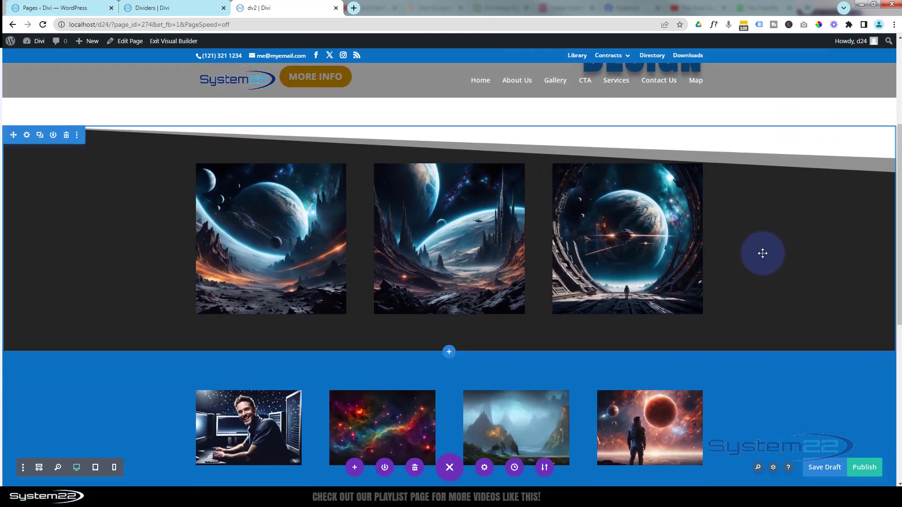
{"action": "scroll", "coordinate": [763, 253], "scroll_direction": "up", "scroll_amount": 2}
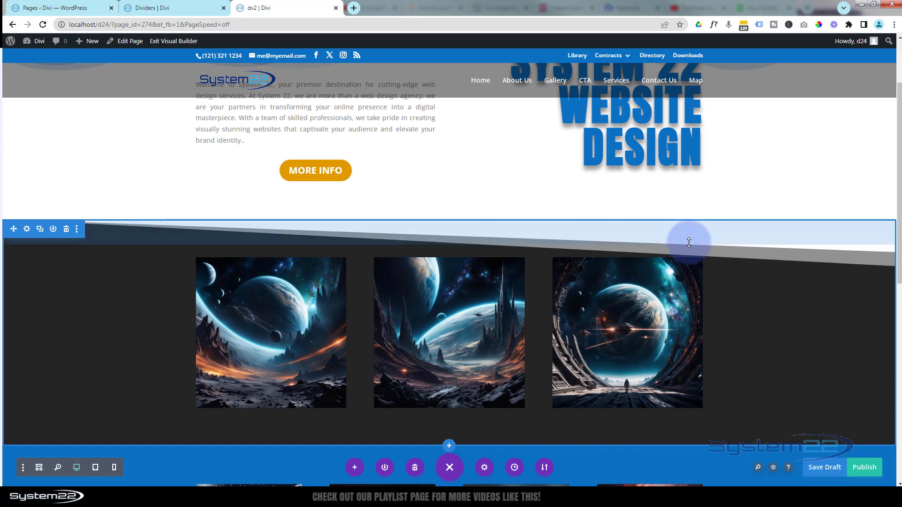
{"action": "left_click", "coordinate": [27, 230]}
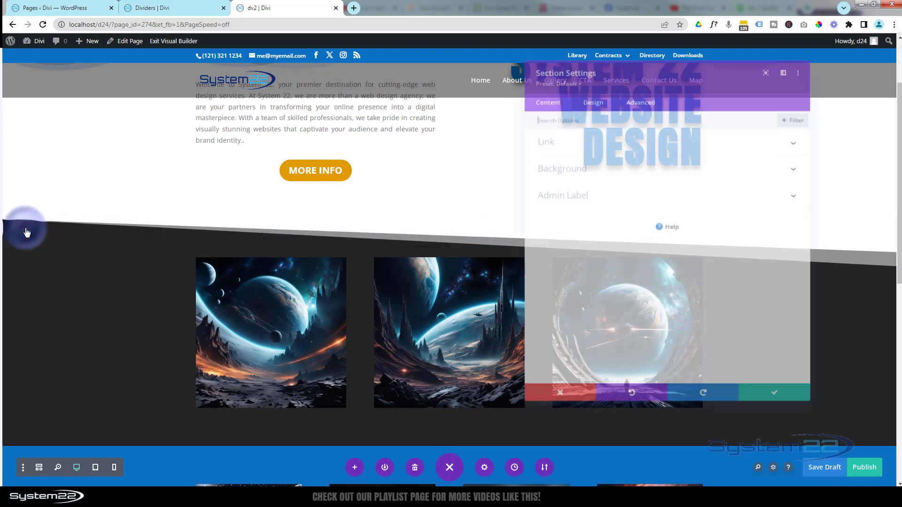
{"action": "left_click", "coordinate": [593, 96]}
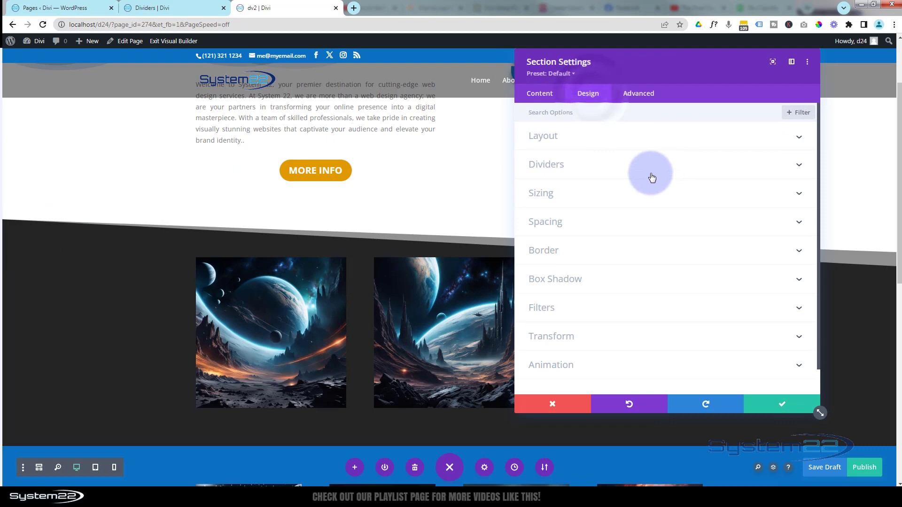
{"action": "left_click", "coordinate": [640, 160]}
{"action": "left_click", "coordinate": [694, 191]}
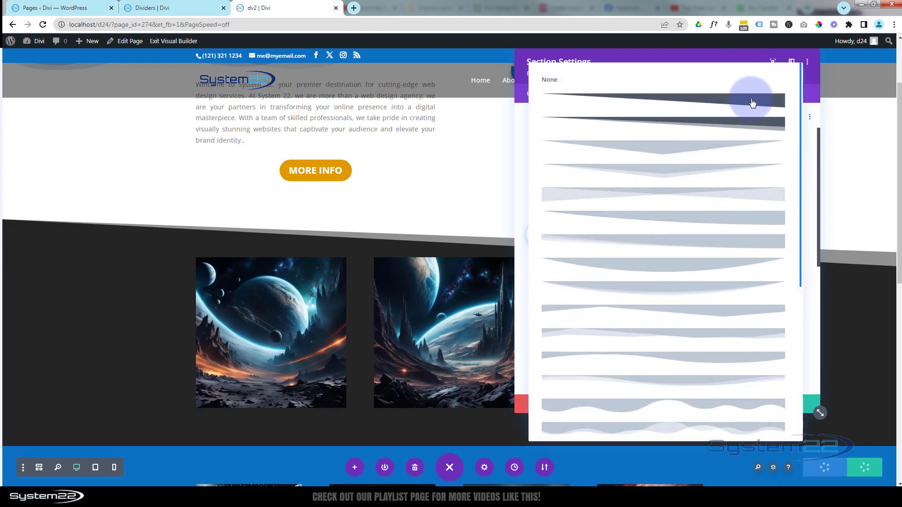
{"action": "left_click", "coordinate": [752, 102]}
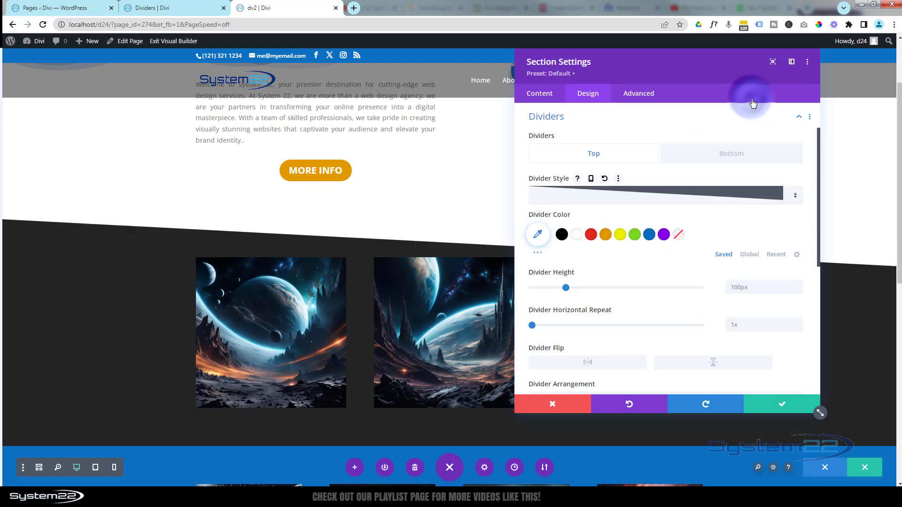
{"action": "left_click_drag", "start_coordinate": [727, 88], "coordinate": [491, 322]}
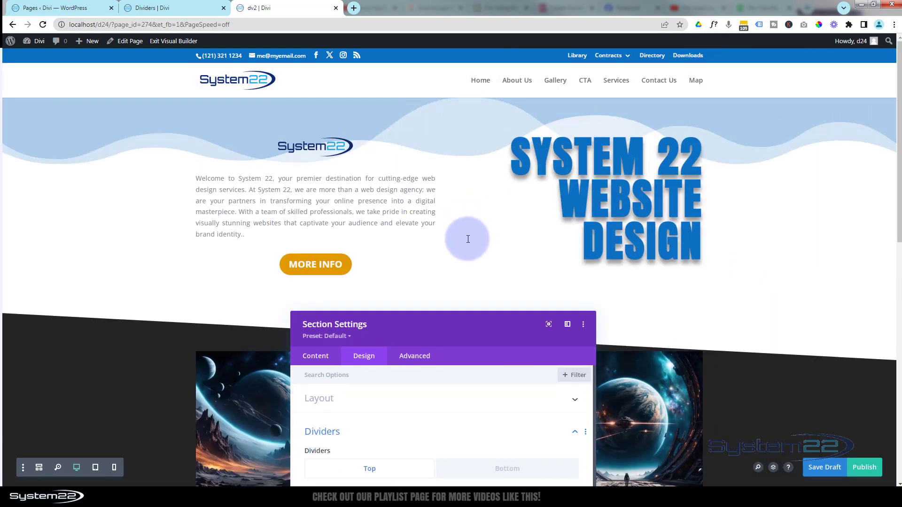
{"action": "scroll", "coordinate": [468, 239], "scroll_direction": "down", "scroll_amount": 1}
{"action": "scroll", "coordinate": [691, 205], "scroll_direction": "down", "scroll_amount": 2}
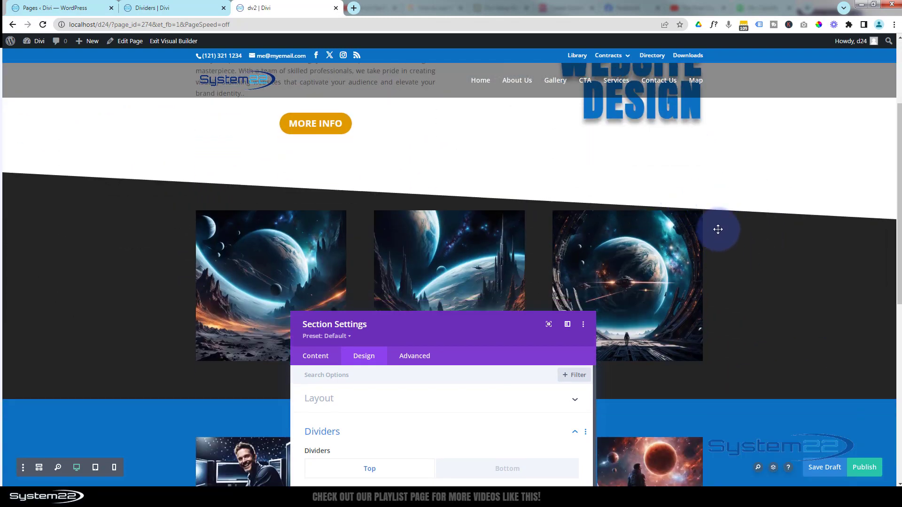
Remove the dark grey section's top divider by setting its style to None, and save the section settings
{"action": "left_click_drag", "start_coordinate": [454, 333], "coordinate": [519, 179]}
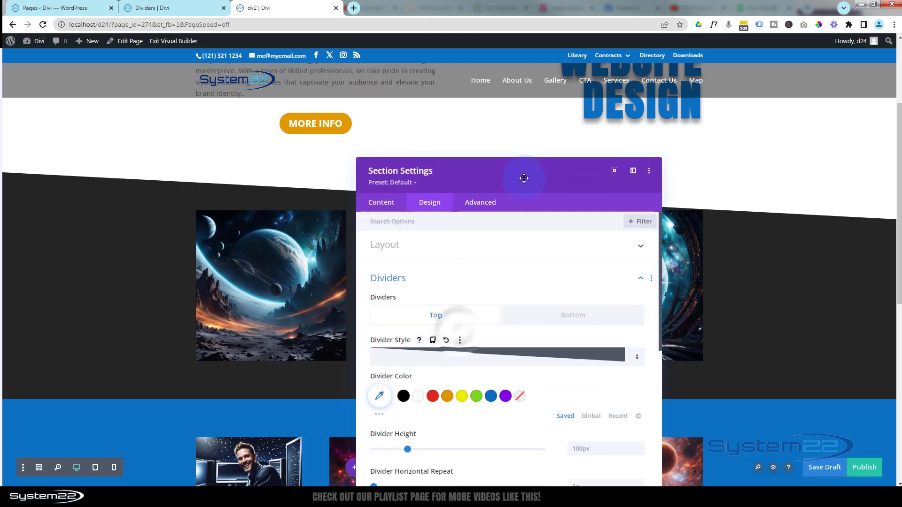
{"action": "left_click", "coordinate": [516, 354]}
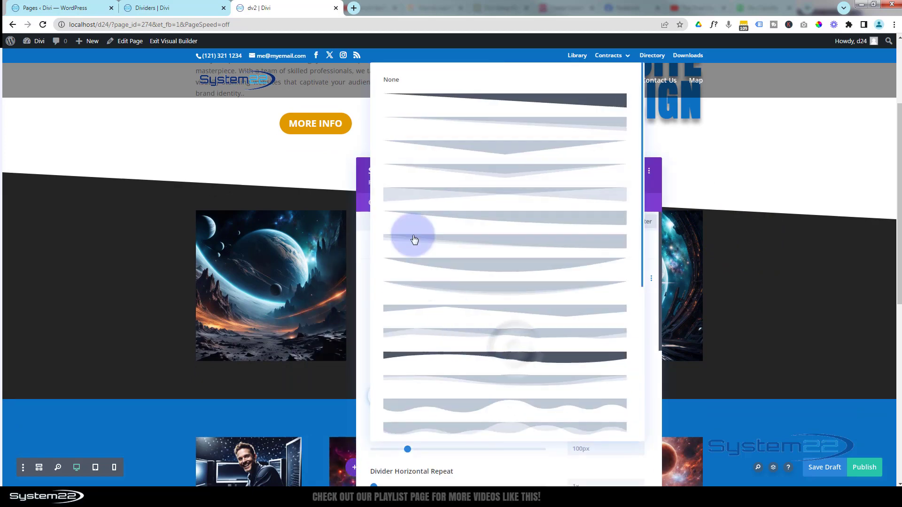
{"action": "left_click", "coordinate": [390, 81]}
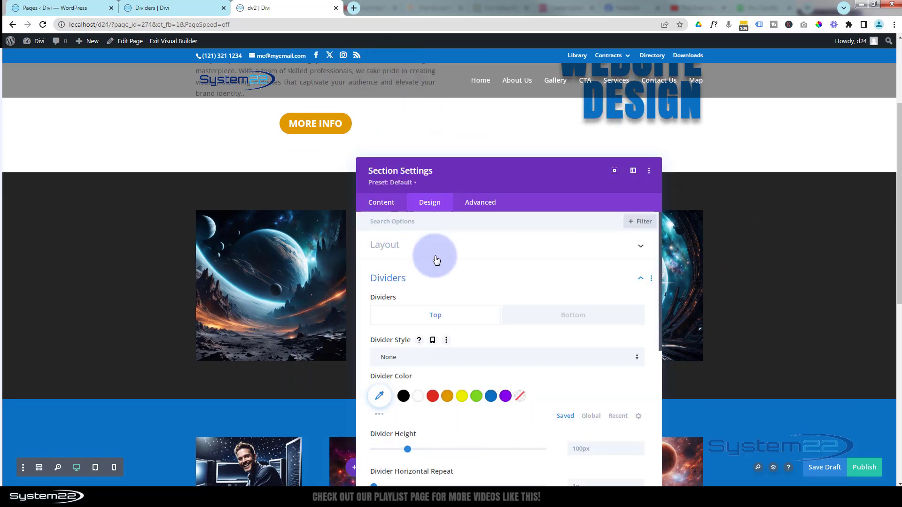
{"action": "left_click_drag", "start_coordinate": [527, 184], "coordinate": [523, 107]}
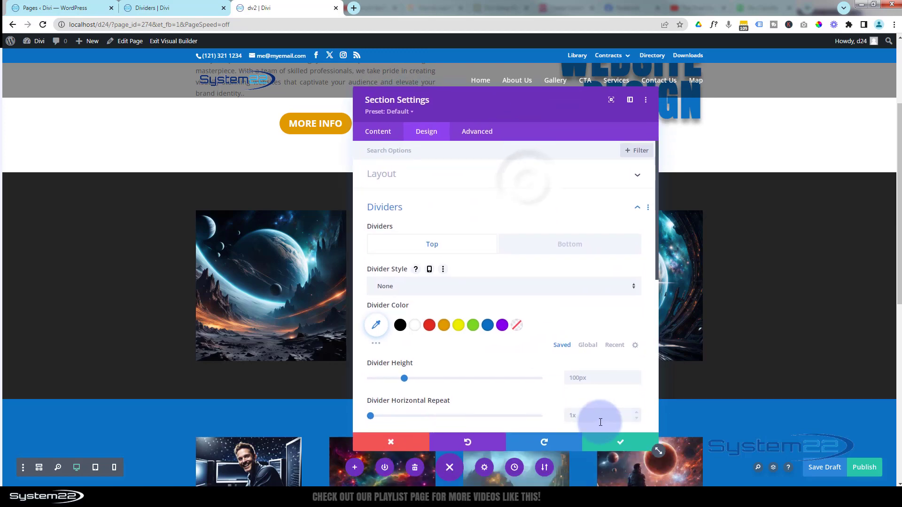
{"action": "left_click", "coordinate": [620, 442]}
Add a bottom divider in the plain single-layer slant style to the first section and colour it #242424
{"action": "scroll", "coordinate": [538, 401], "scroll_direction": "up", "scroll_amount": 3}
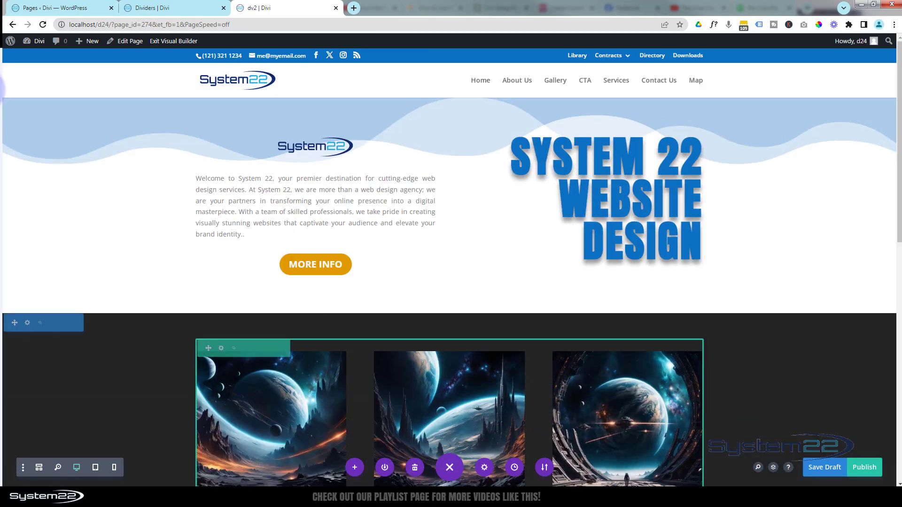
{"action": "left_click", "coordinate": [26, 108]}
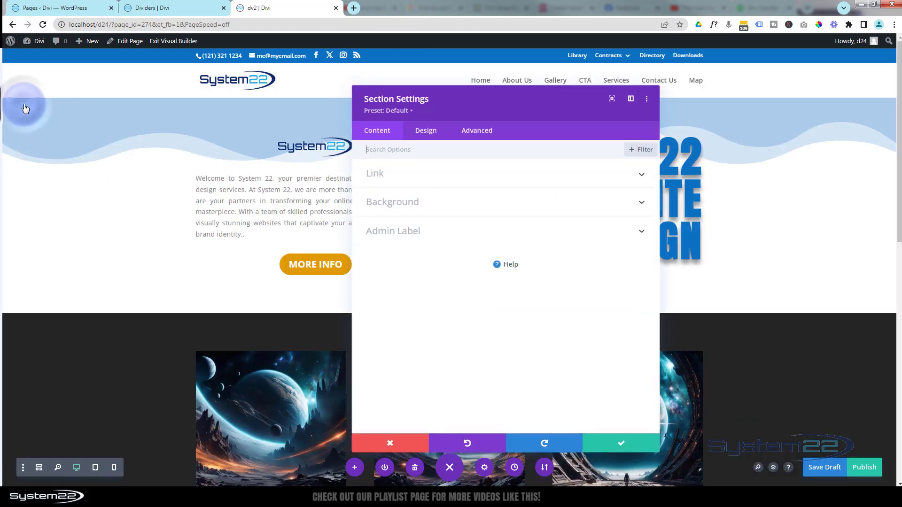
{"action": "left_click", "coordinate": [436, 134]}
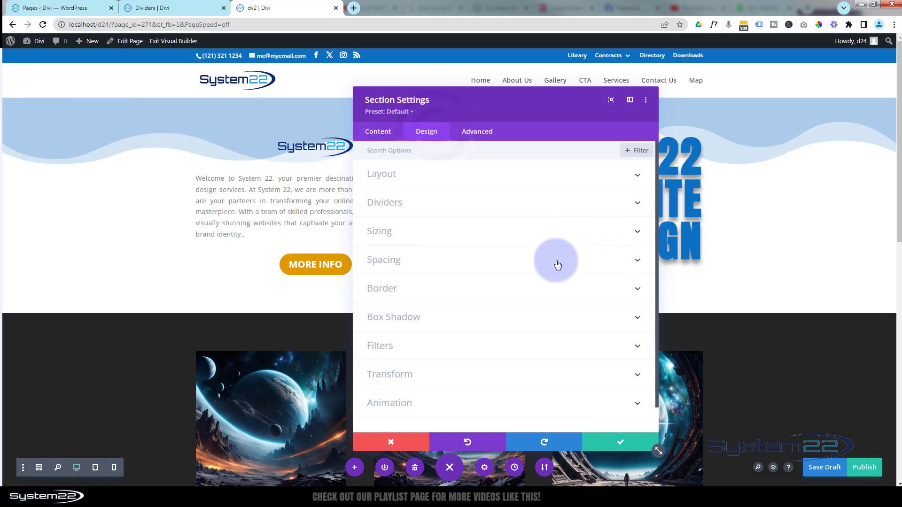
{"action": "left_click", "coordinate": [434, 200]}
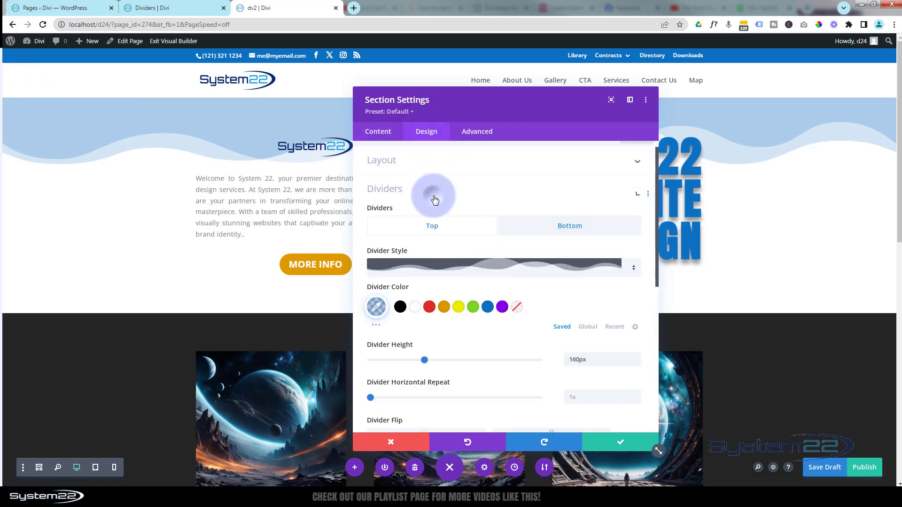
{"action": "left_click", "coordinate": [571, 191]}
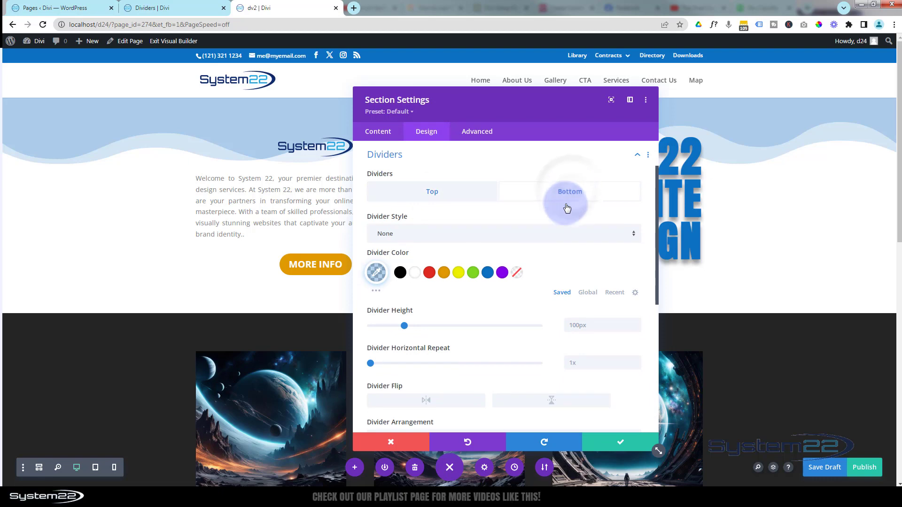
{"action": "left_click", "coordinate": [539, 240]}
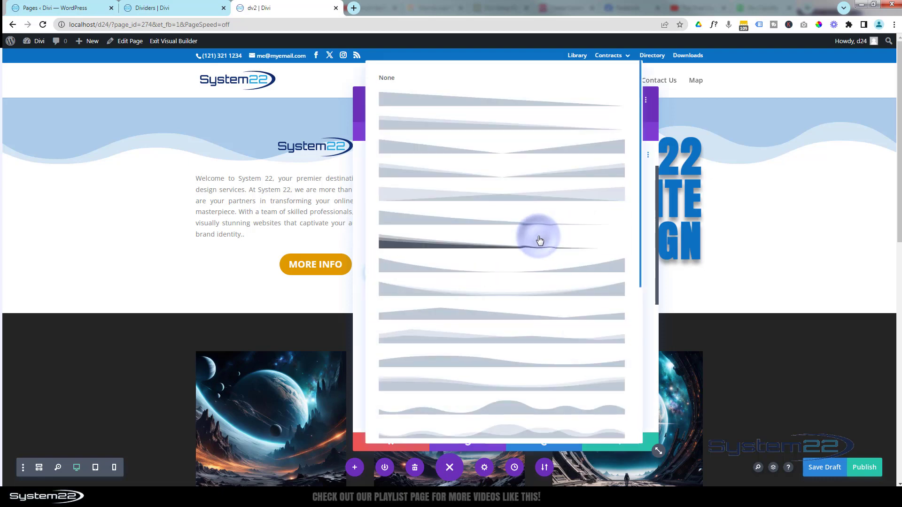
{"action": "left_click", "coordinate": [417, 111]}
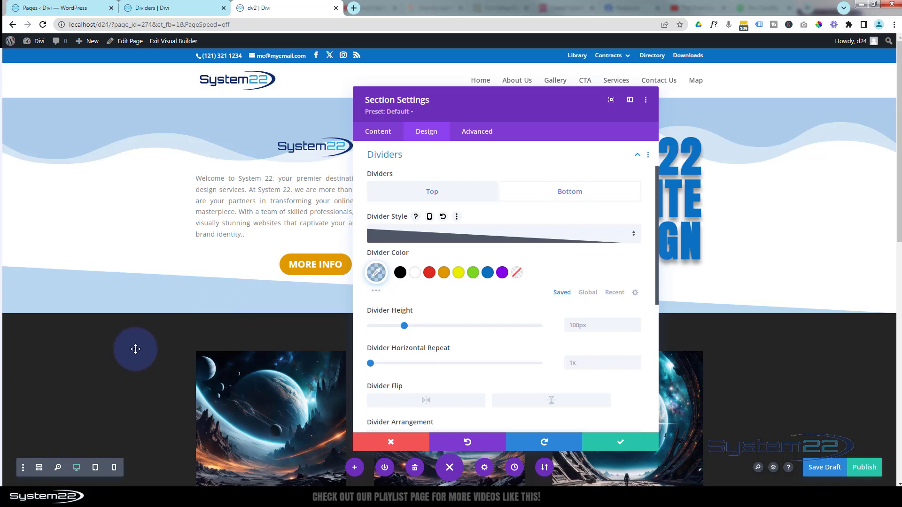
{"action": "left_click", "coordinate": [377, 292]}
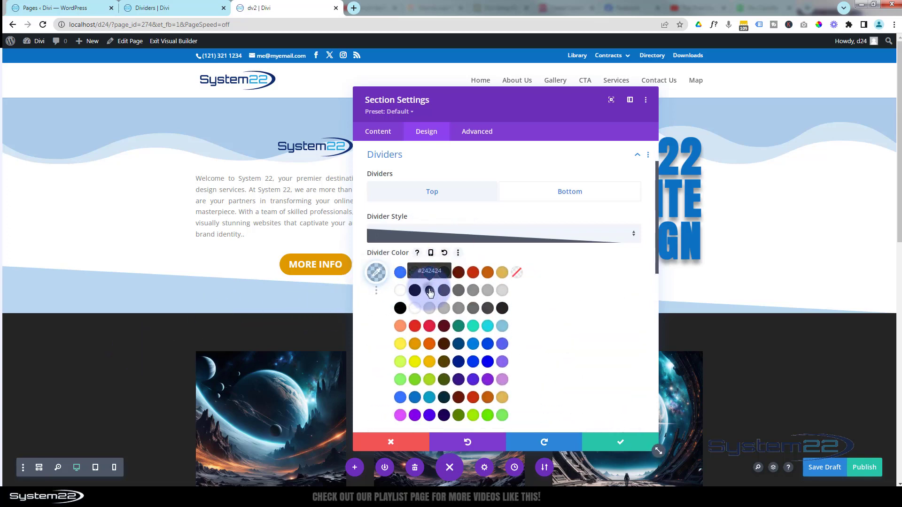
{"action": "left_click", "coordinate": [430, 292]}
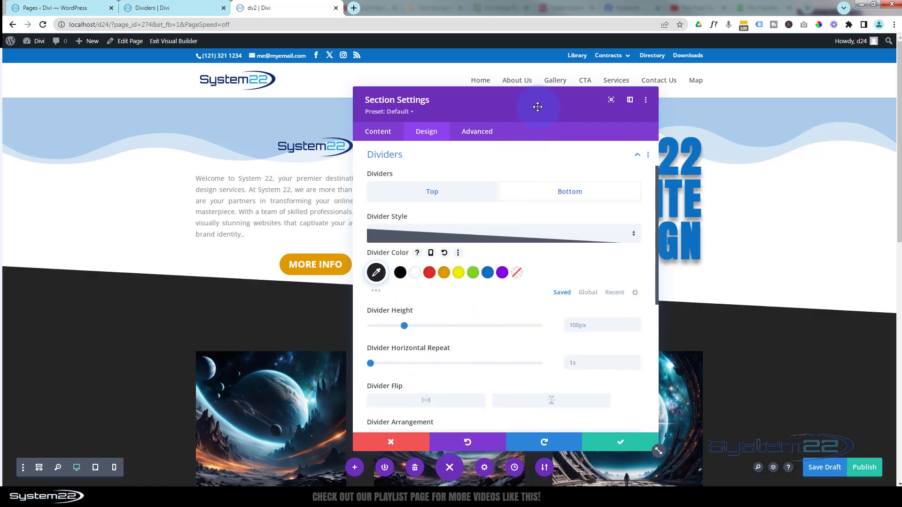
Set the first section's bottom padding to 100px and save the section settings
{"action": "left_click_drag", "start_coordinate": [540, 105], "coordinate": [570, 100]}
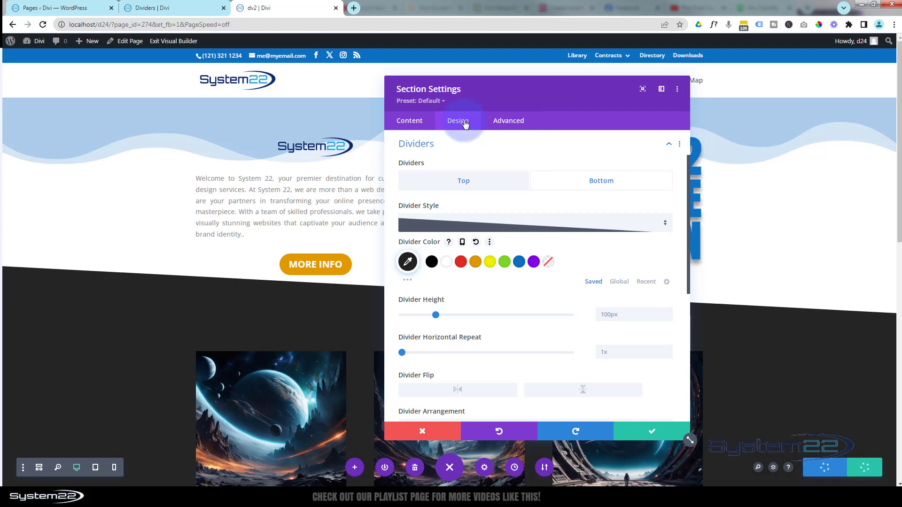
{"action": "left_click", "coordinate": [459, 145]}
{"action": "left_click", "coordinate": [458, 225]}
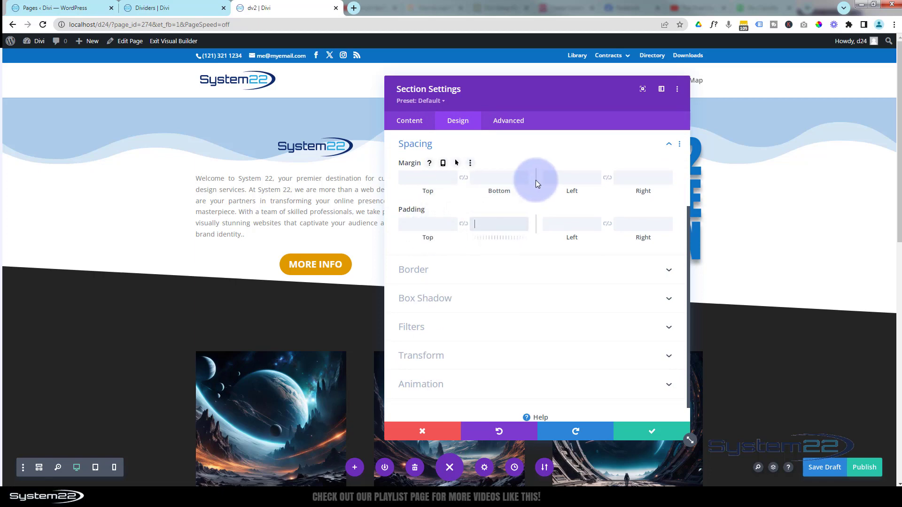
{"action": "type", "text": "100px"}
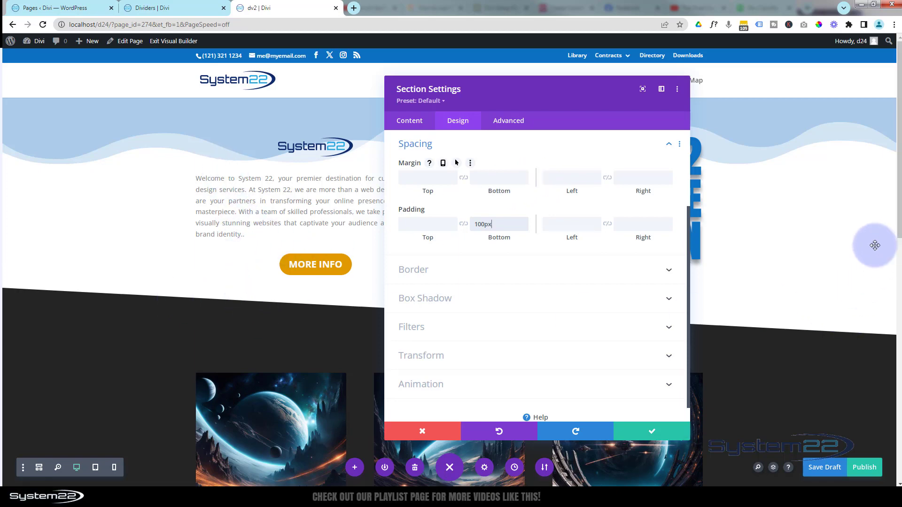
{"action": "left_click", "coordinate": [653, 433]}
Add a top divider in the plain single-layer slant style to the blue section and compare it with the slant above the dark grey section
{"action": "scroll", "coordinate": [765, 332], "scroll_direction": "down", "scroll_amount": 3}
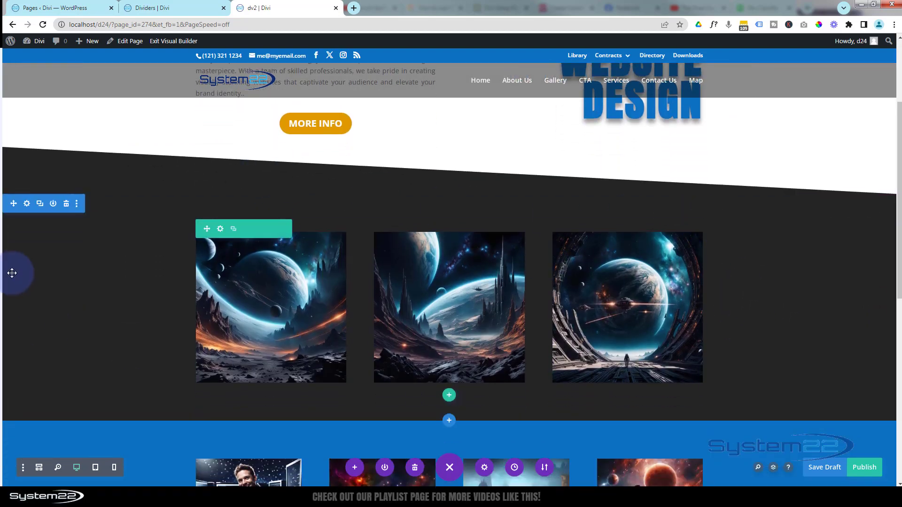
{"action": "scroll", "coordinate": [93, 310], "scroll_direction": "down", "scroll_amount": 2}
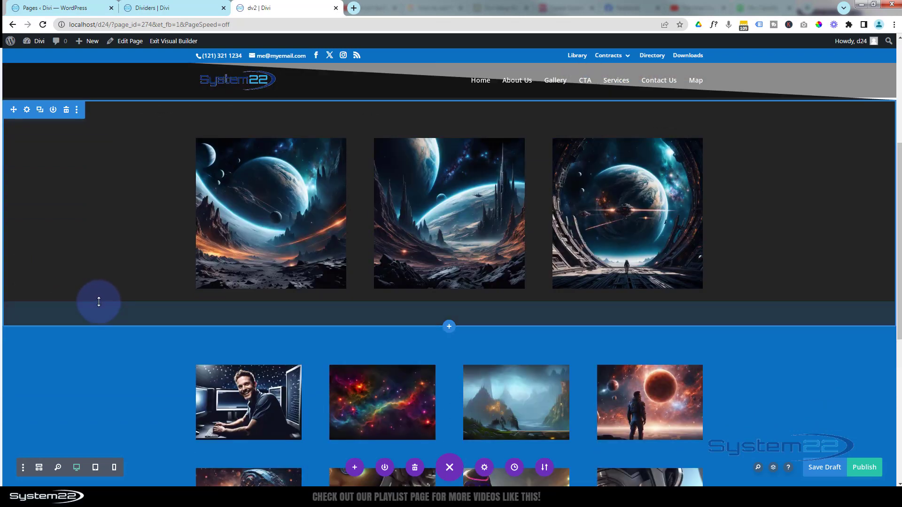
{"action": "scroll", "coordinate": [99, 301], "scroll_direction": "down", "scroll_amount": 2}
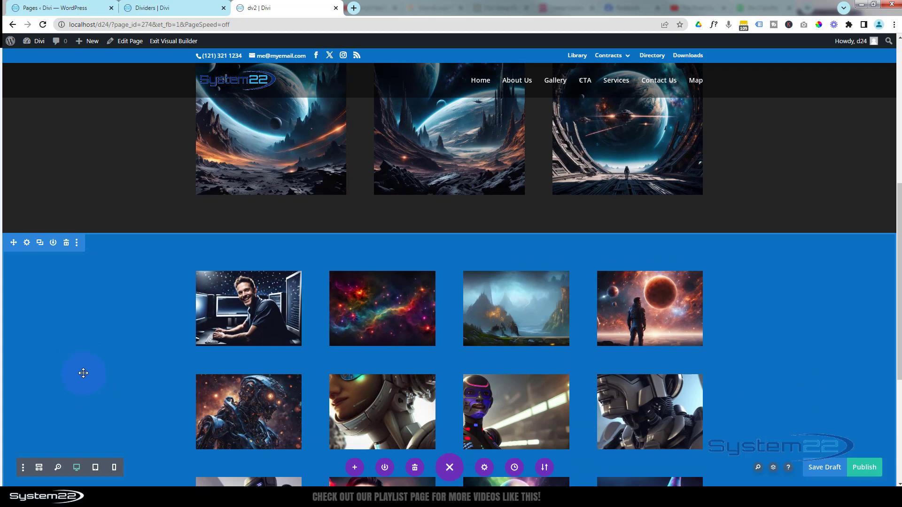
{"action": "left_click", "coordinate": [28, 243]}
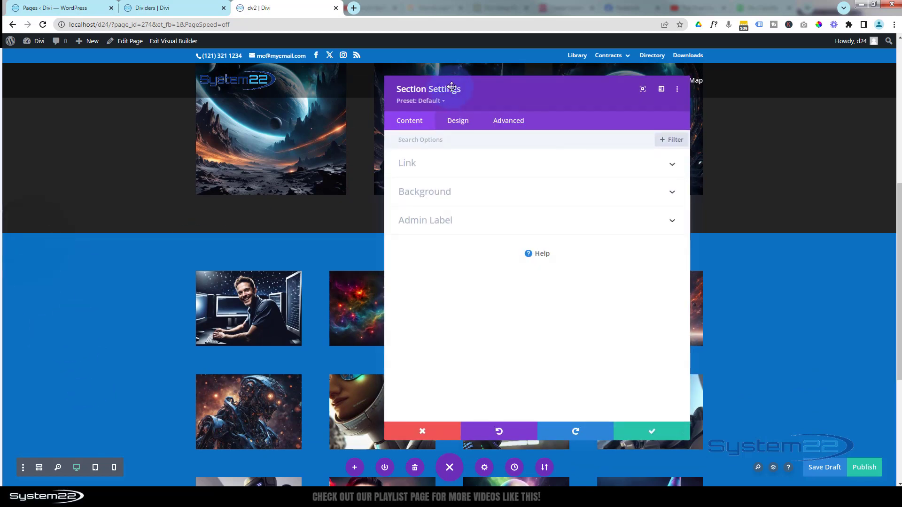
{"action": "left_click", "coordinate": [459, 121]}
{"action": "left_click", "coordinate": [500, 191]}
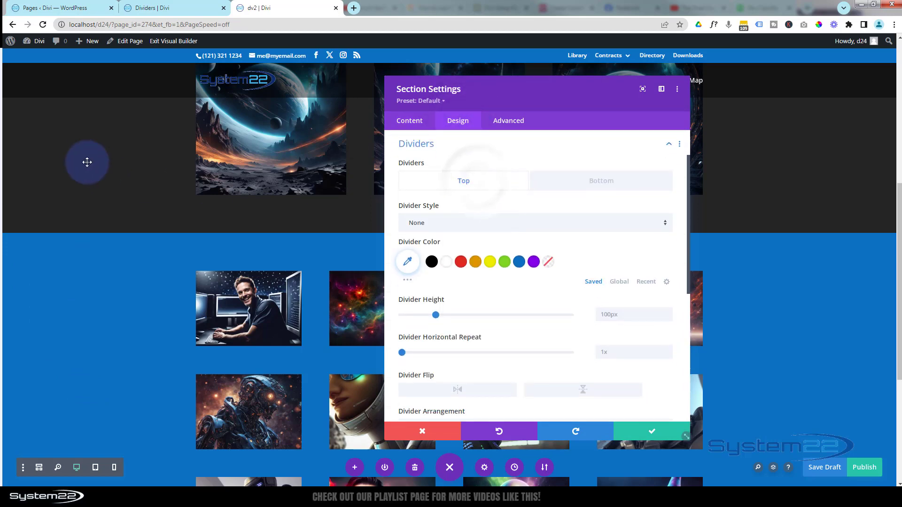
{"action": "left_click", "coordinate": [483, 228]}
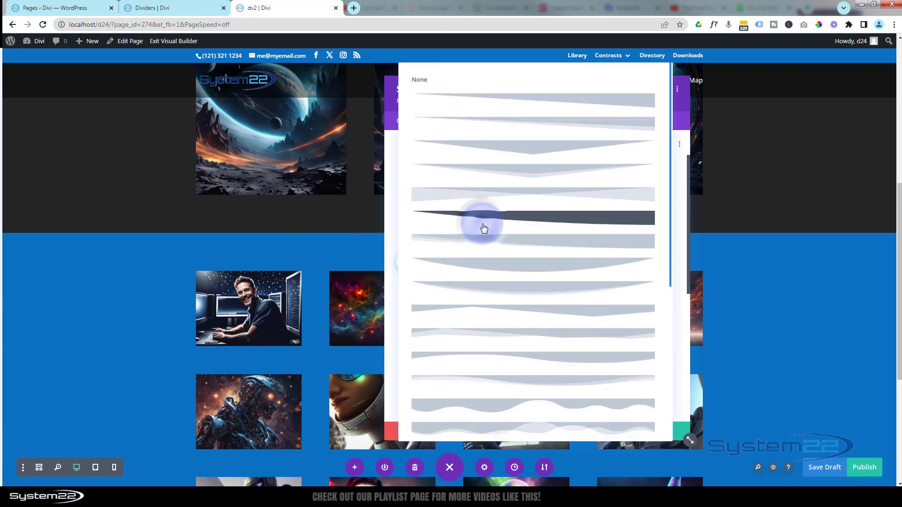
{"action": "left_click", "coordinate": [611, 100]}
{"action": "left_click_drag", "start_coordinate": [611, 102], "coordinate": [539, 317]}
{"action": "scroll", "coordinate": [157, 189], "scroll_direction": "up", "scroll_amount": 5}
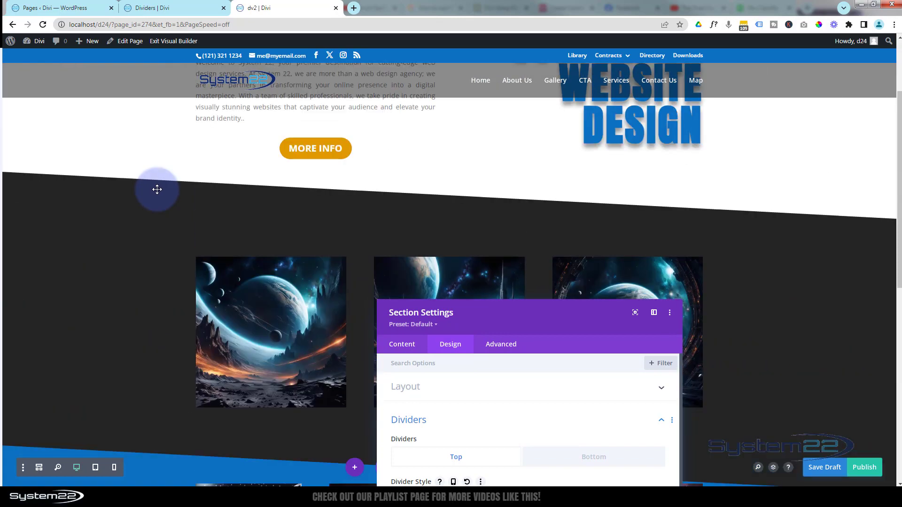
{"action": "scroll", "coordinate": [157, 189], "scroll_direction": "down", "scroll_amount": 7}
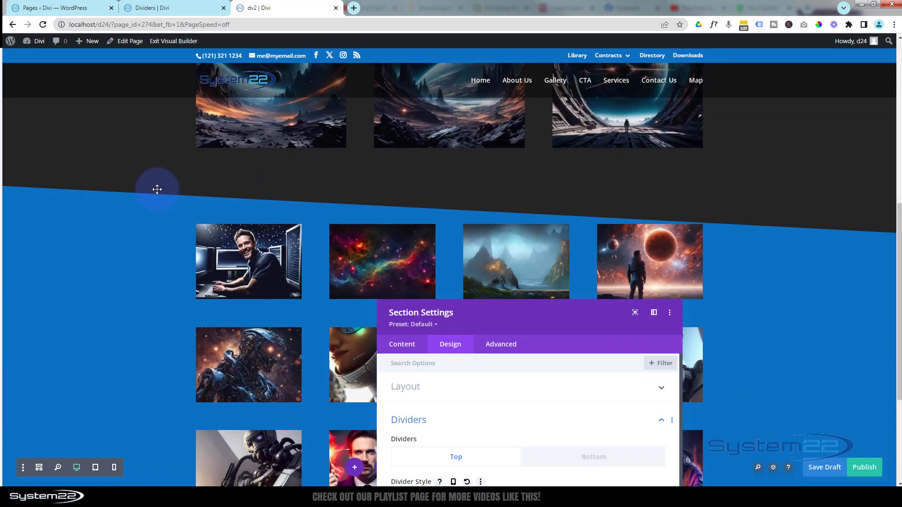
Try heights of 500px and 76px for the blue section's top divider, and restore the default height
{"action": "left_click_drag", "start_coordinate": [586, 306], "coordinate": [594, 167]}
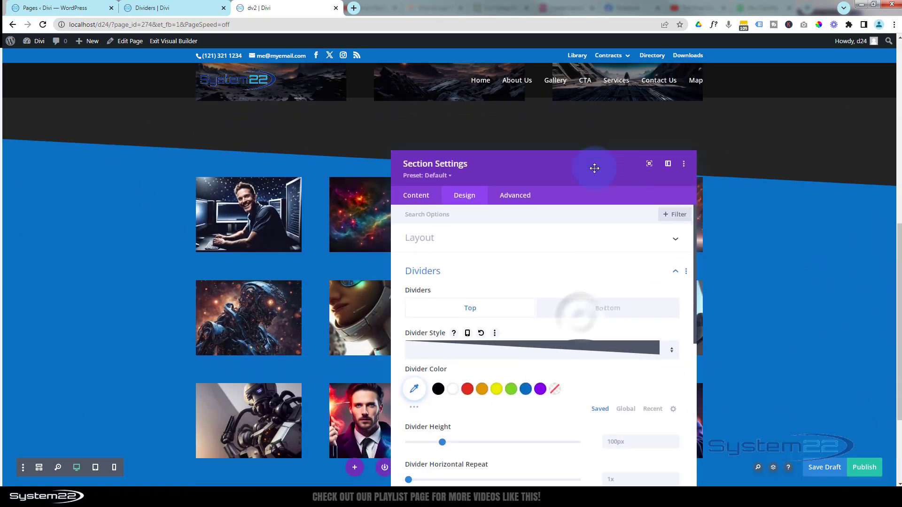
{"action": "scroll", "coordinate": [578, 365], "scroll_direction": "down", "scroll_amount": 2}
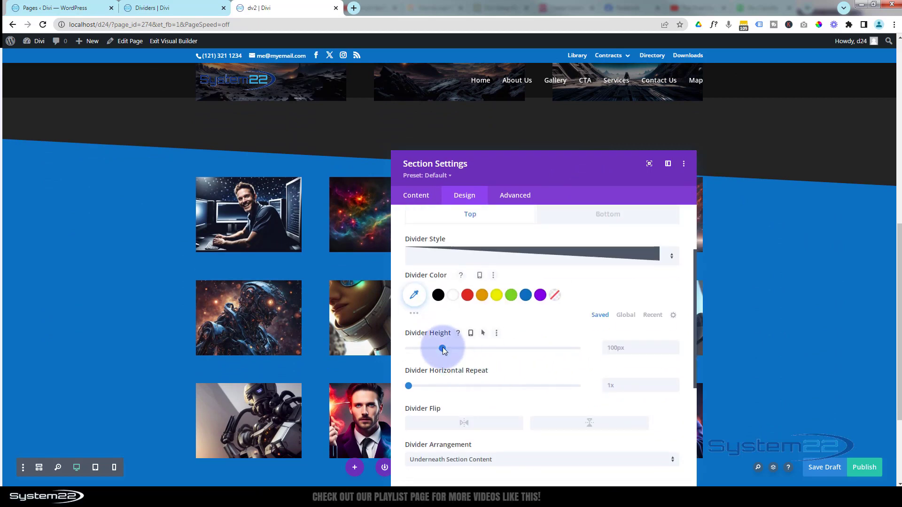
{"action": "left_click_drag", "start_coordinate": [459, 349], "coordinate": [596, 348]}
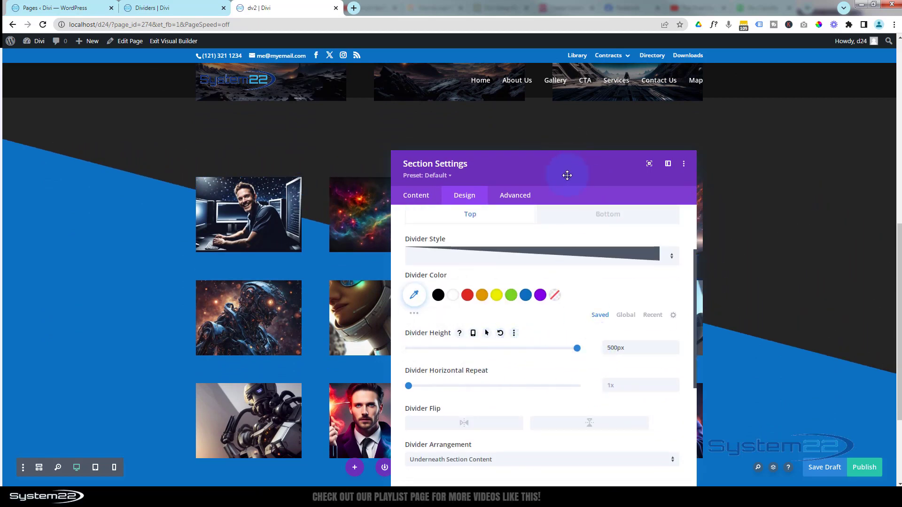
{"action": "left_click_drag", "start_coordinate": [566, 176], "coordinate": [589, 160]}
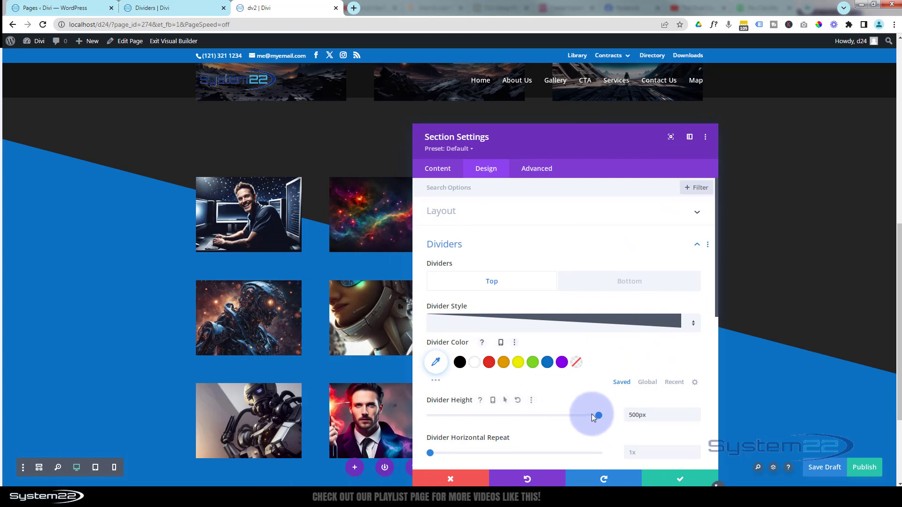
{"action": "left_click_drag", "start_coordinate": [592, 417], "coordinate": [455, 411]}
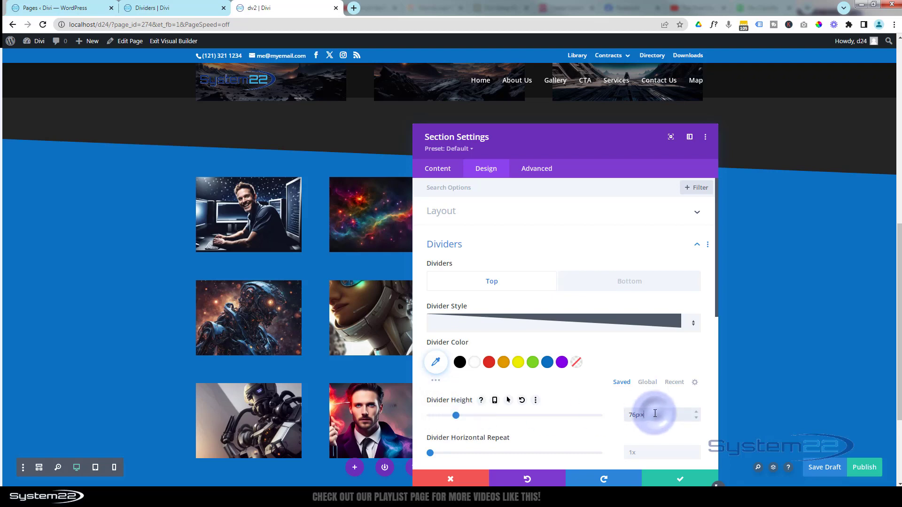
{"action": "left_click_drag", "start_coordinate": [657, 414], "coordinate": [616, 417]}
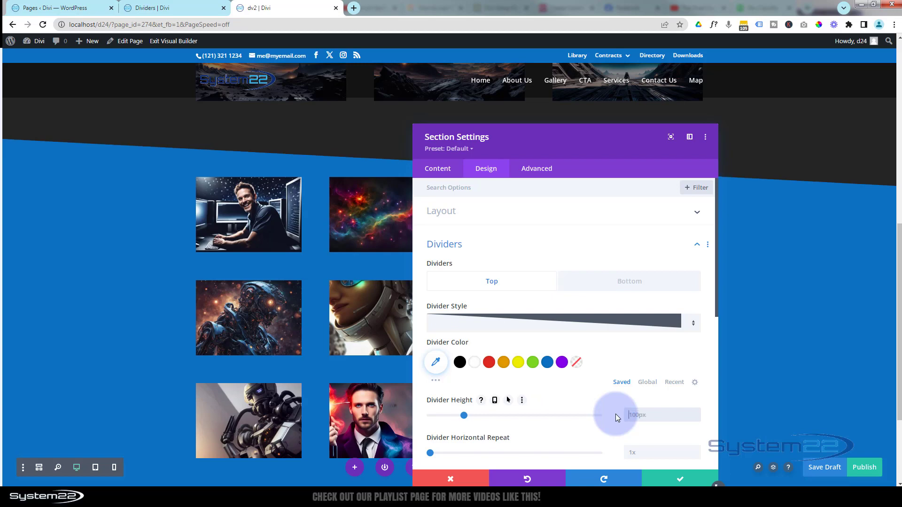
Compare the slanted dividers above and below the dark grey section, with the section settings moved out of the way
{"action": "left_click_drag", "start_coordinate": [578, 141], "coordinate": [586, 391]}
{"action": "scroll", "coordinate": [534, 296], "scroll_direction": "up", "scroll_amount": 1}
{"action": "scroll", "coordinate": [533, 292], "scroll_direction": "up", "scroll_amount": 6}
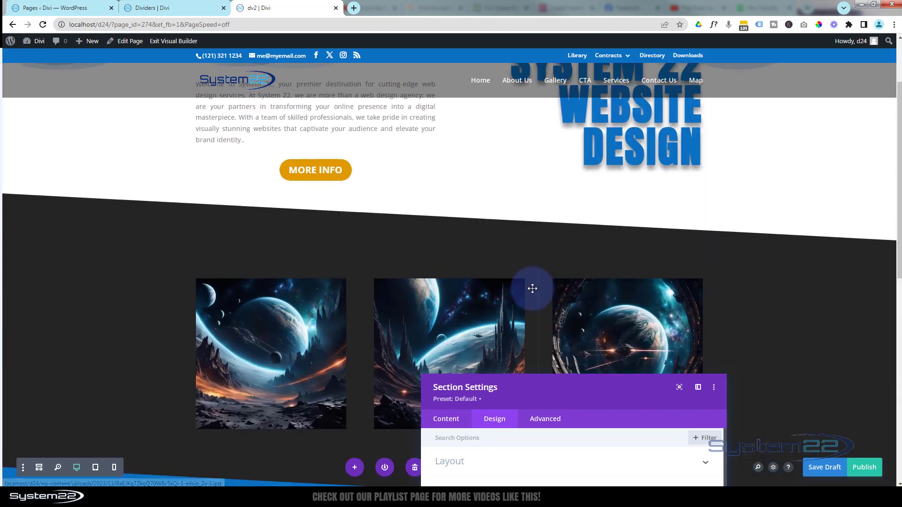
{"action": "scroll", "coordinate": [534, 289], "scroll_direction": "down", "scroll_amount": 6}
{"action": "scroll", "coordinate": [534, 292], "scroll_direction": "down", "scroll_amount": 1}
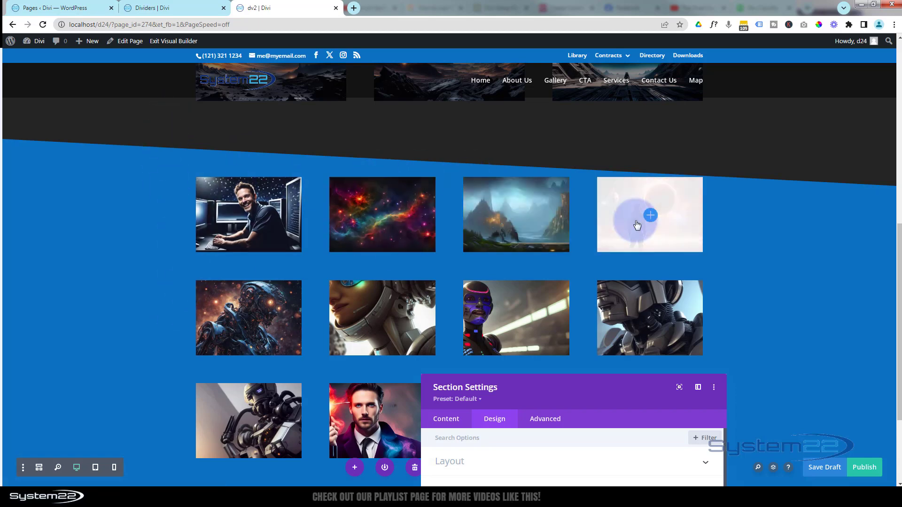
{"action": "left_click_drag", "start_coordinate": [625, 387], "coordinate": [622, 161]}
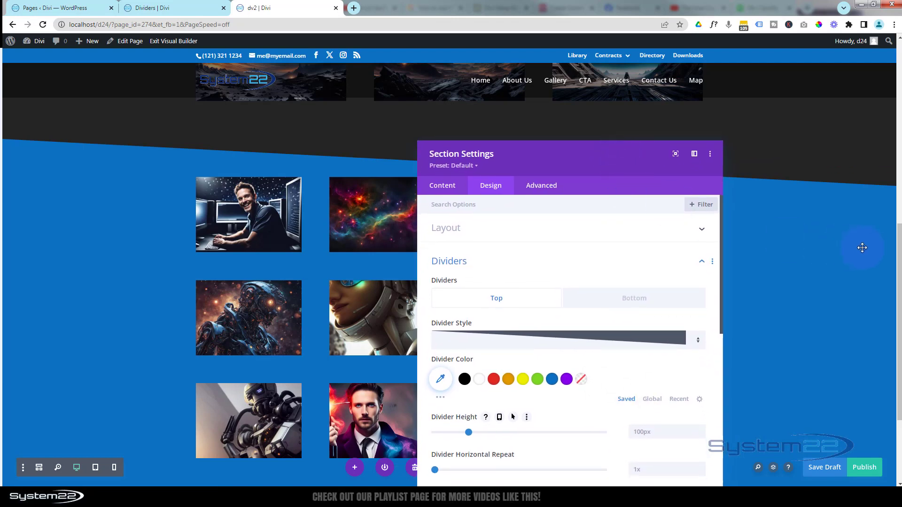
Examine the wave, slant and layered dividers on the finished Dividers example page
{"action": "left_click", "coordinate": [191, 8]}
{"action": "scroll", "coordinate": [740, 349], "scroll_direction": "down", "scroll_amount": 14}
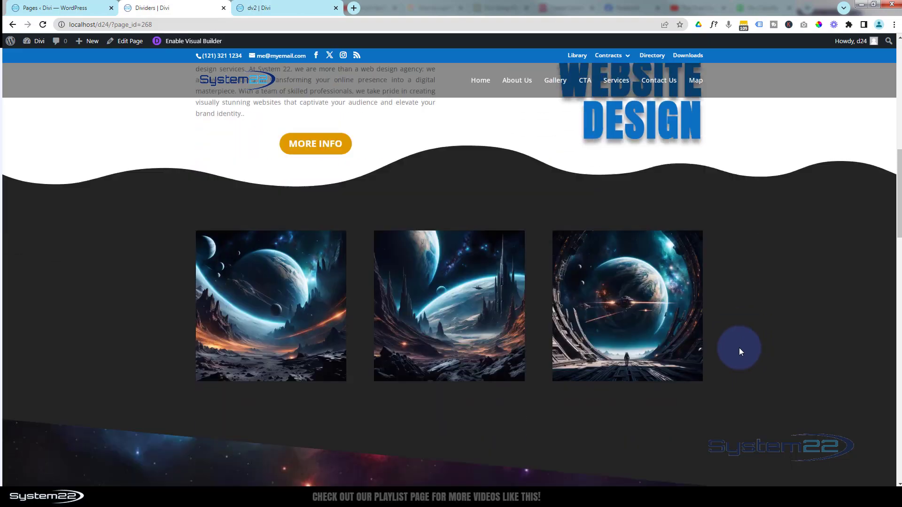
{"action": "scroll", "coordinate": [740, 352], "scroll_direction": "down", "scroll_amount": 15}
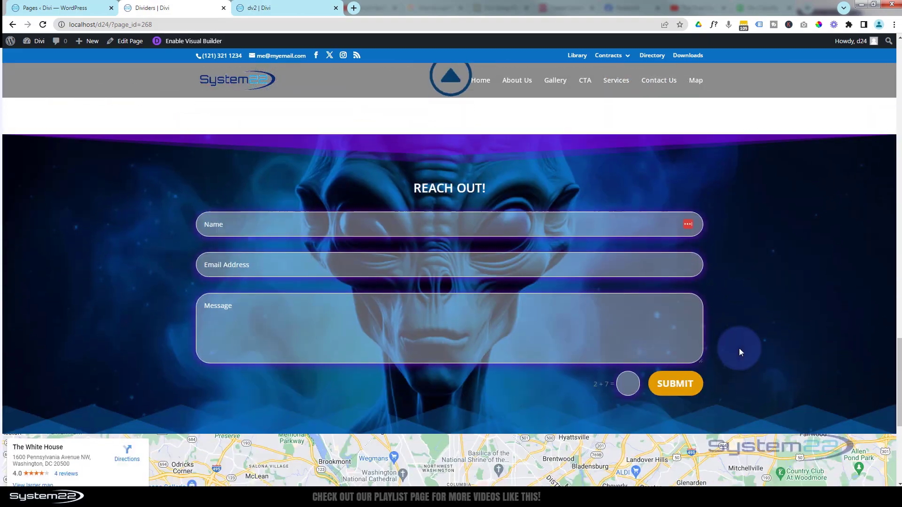
{"action": "scroll", "coordinate": [742, 353], "scroll_direction": "up", "scroll_amount": 2}
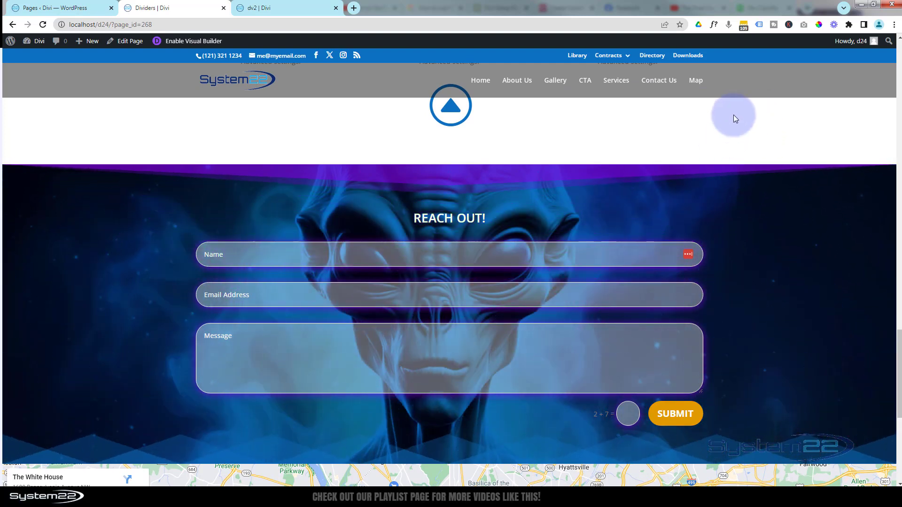
Return to the dv2 page and change the blue section's top divider to the layered, semi-transparent wave style
{"action": "left_click", "coordinate": [291, 9]}
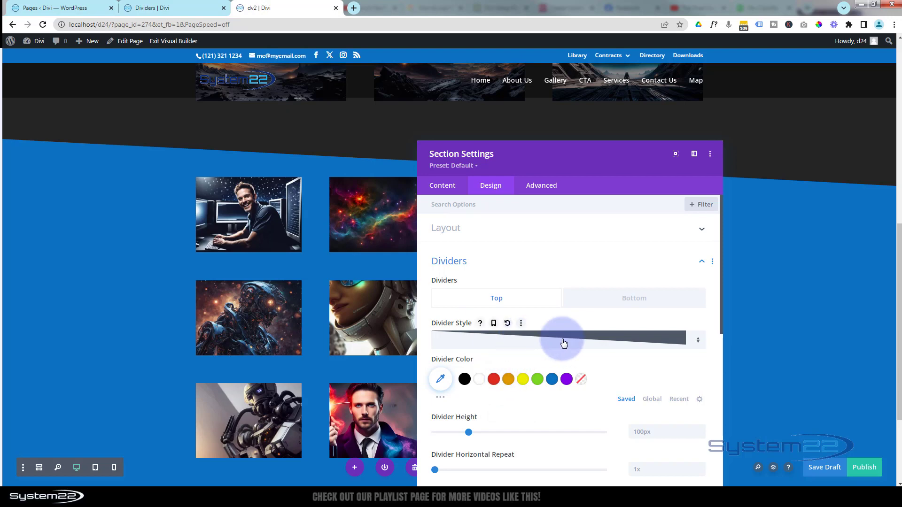
{"action": "left_click", "coordinate": [614, 340]}
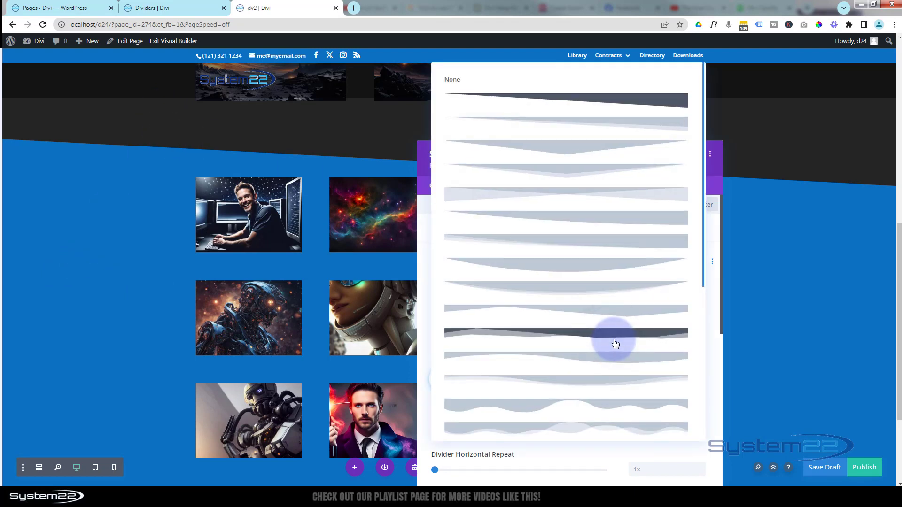
{"action": "left_click", "coordinate": [584, 428]}
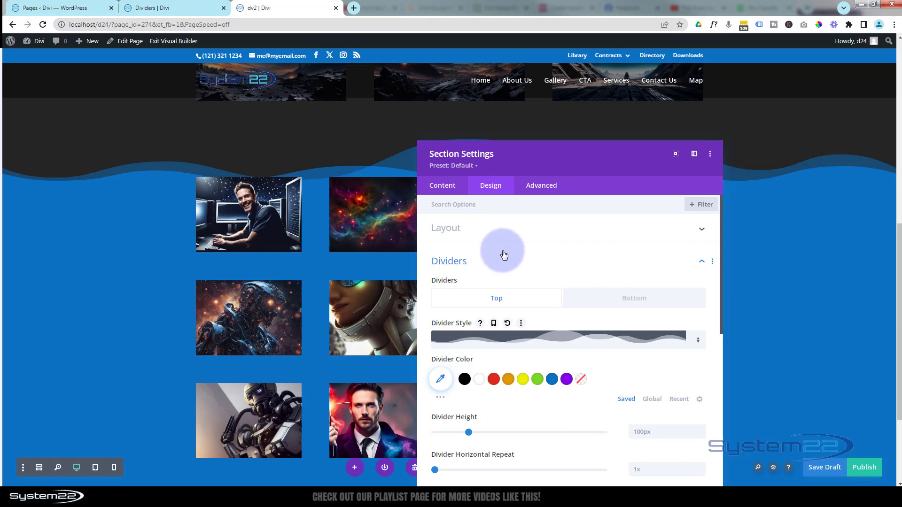
Colour the blue section's top divider purple (#8300e9) and give its bottom divider the layered, semi-transparent wave style
{"action": "left_click", "coordinate": [566, 380]}
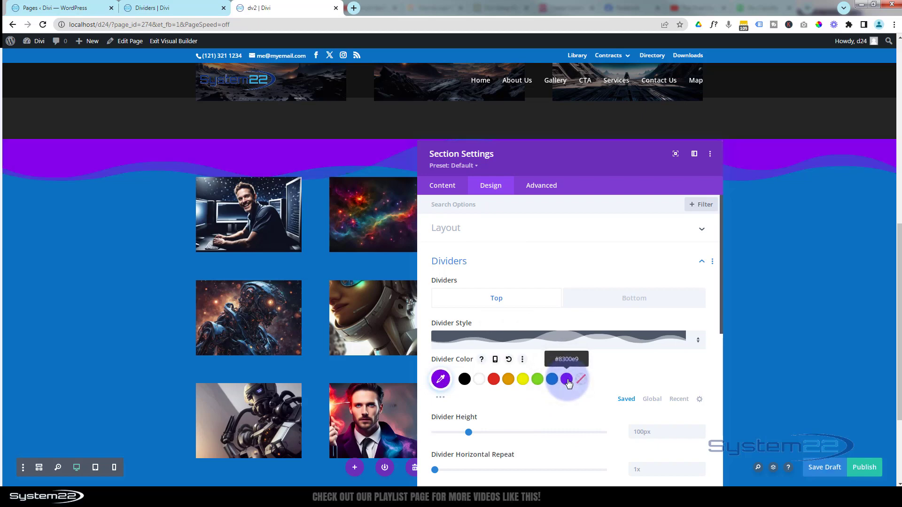
{"action": "left_click", "coordinate": [608, 305]}
{"action": "scroll", "coordinate": [230, 303], "scroll_direction": "down", "scroll_amount": 3}
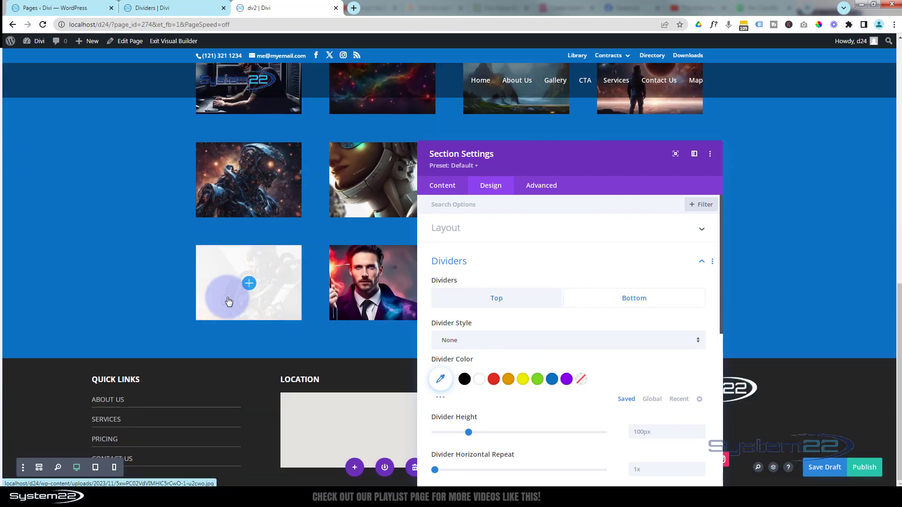
{"action": "left_click", "coordinate": [524, 339]}
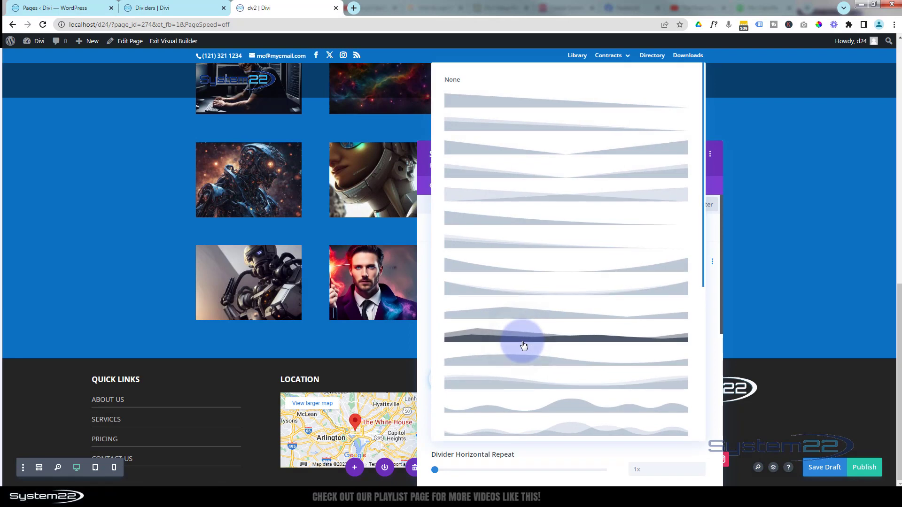
{"action": "left_click", "coordinate": [570, 432]}
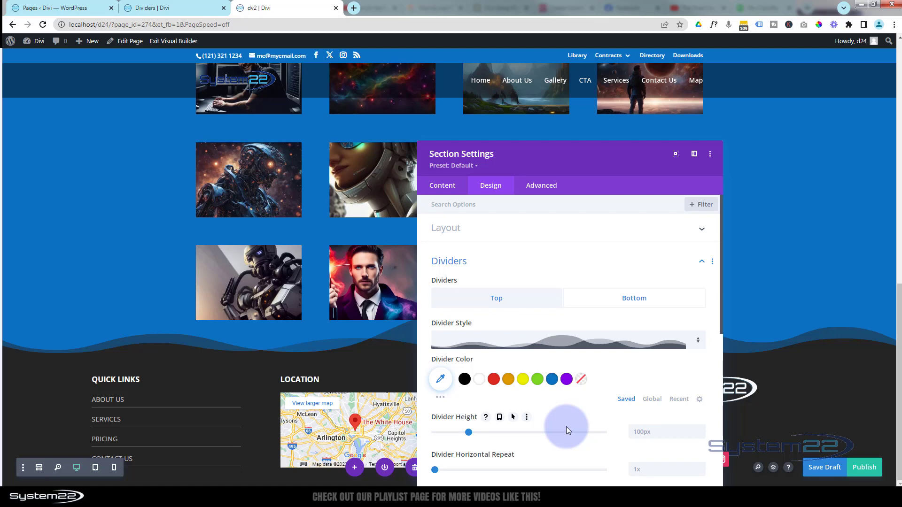
Make the top divider's colour a semi-transparent purple, rgba(131,0,233,0.43), and move the section settings clear of the dividers
{"action": "scroll", "coordinate": [305, 308], "scroll_direction": "up", "scroll_amount": 2}
{"action": "scroll", "coordinate": [304, 307], "scroll_direction": "up", "scroll_amount": 2}
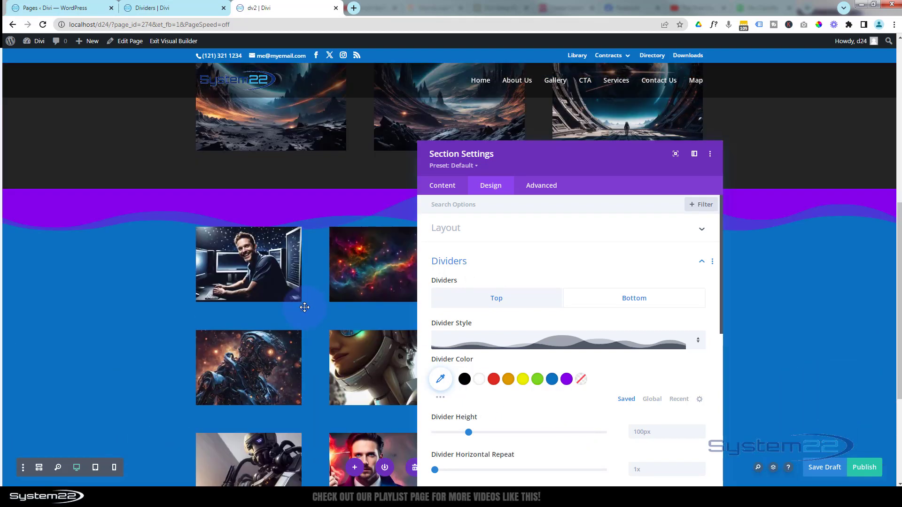
{"action": "left_click", "coordinate": [519, 301]}
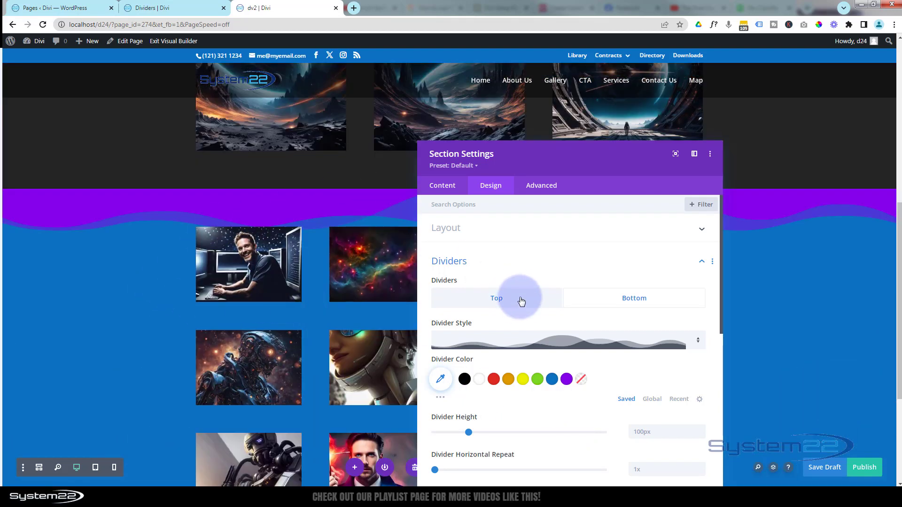
{"action": "left_click", "coordinate": [532, 341]}
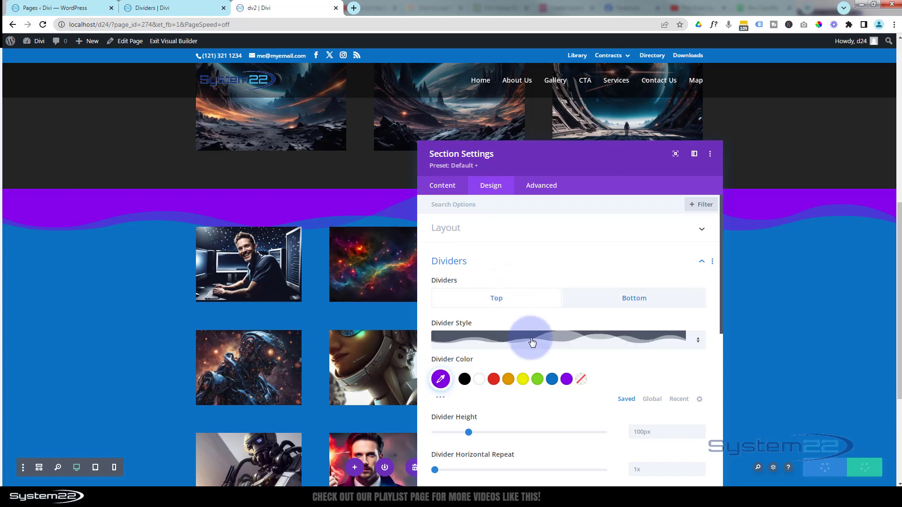
{"action": "left_click", "coordinate": [443, 381]}
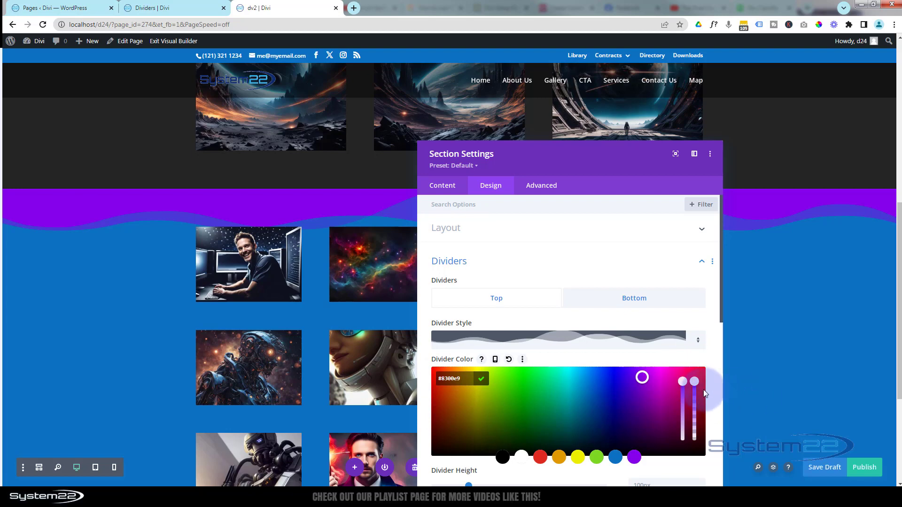
{"action": "left_click_drag", "start_coordinate": [694, 384], "coordinate": [693, 396]}
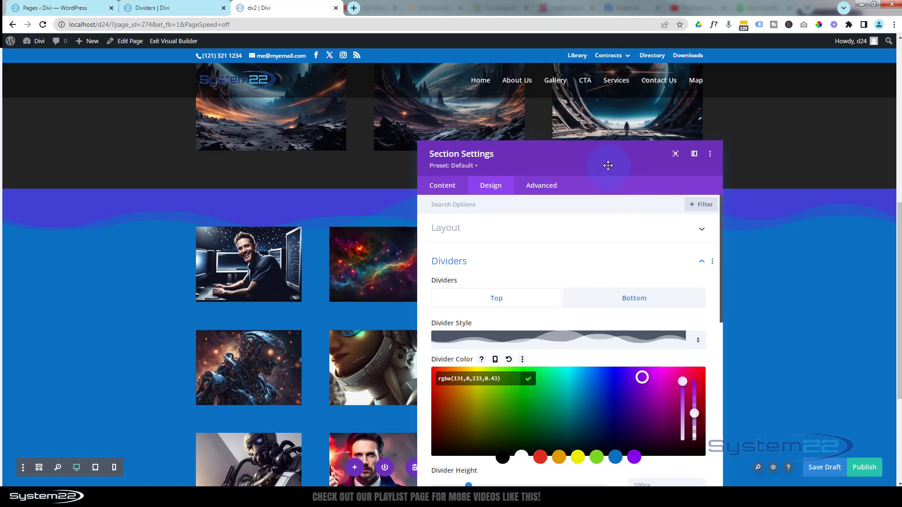
{"action": "left_click_drag", "start_coordinate": [608, 165], "coordinate": [807, 84]}
{"action": "left_click_drag", "start_coordinate": [728, 96], "coordinate": [664, 97]}
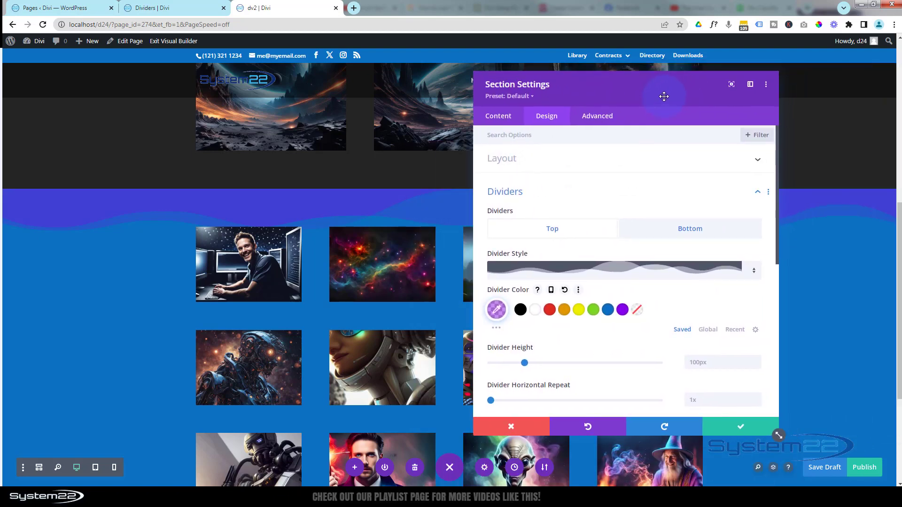
{"action": "scroll", "coordinate": [133, 343], "scroll_direction": "down", "scroll_amount": 4}
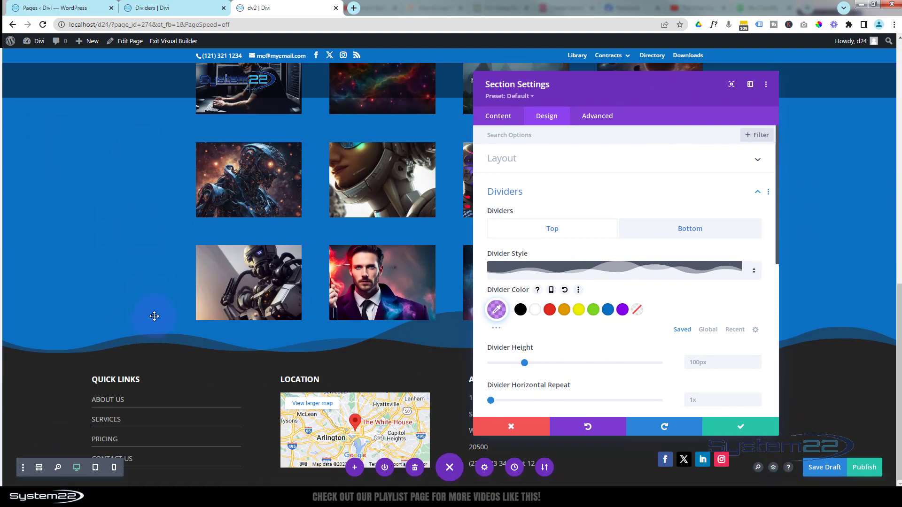
{"action": "scroll", "coordinate": [150, 320], "scroll_direction": "up", "scroll_amount": 4}
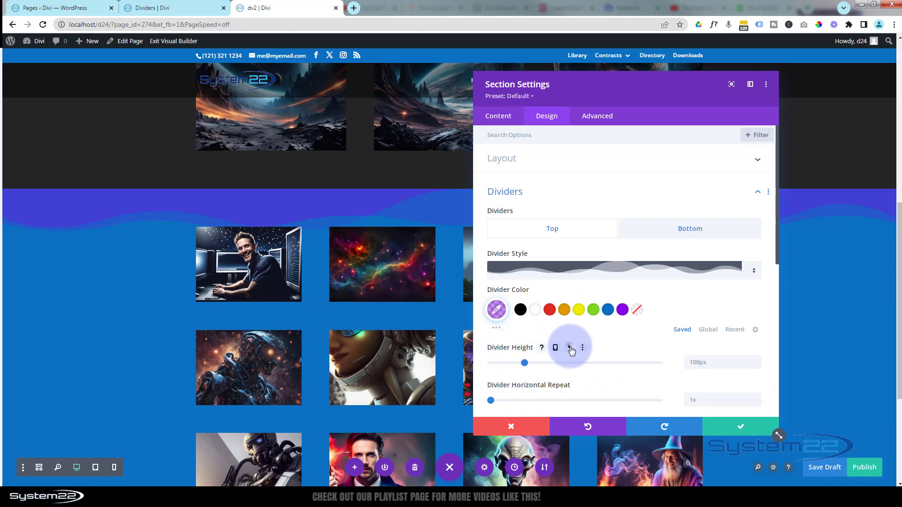
Set the top divider's height to 10% on desktop and 100% for the hover state
{"action": "left_click", "coordinate": [570, 348]}
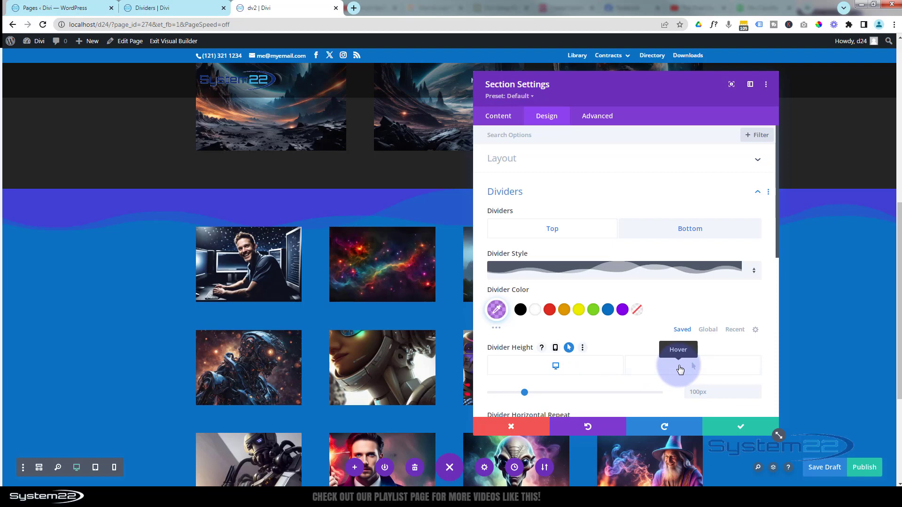
{"action": "left_click", "coordinate": [690, 392]}
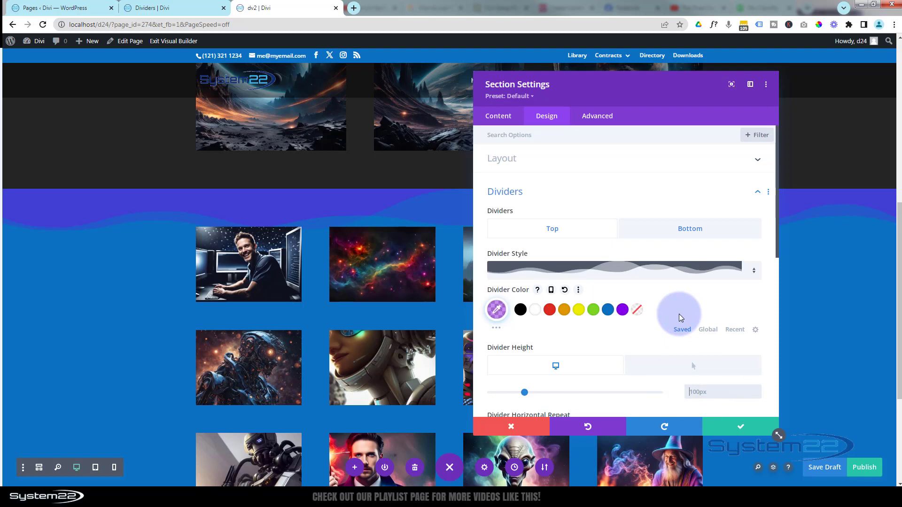
{"action": "type", "text": "10%"}
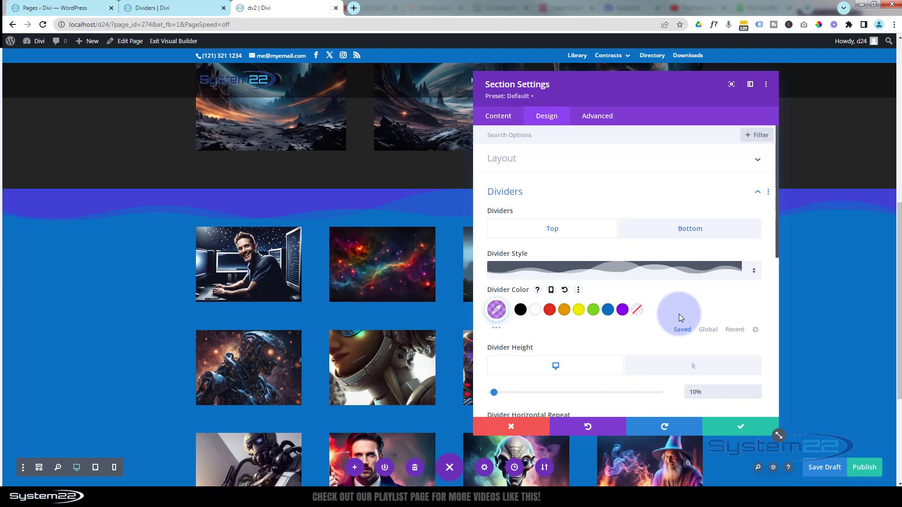
{"action": "left_click", "coordinate": [678, 373]}
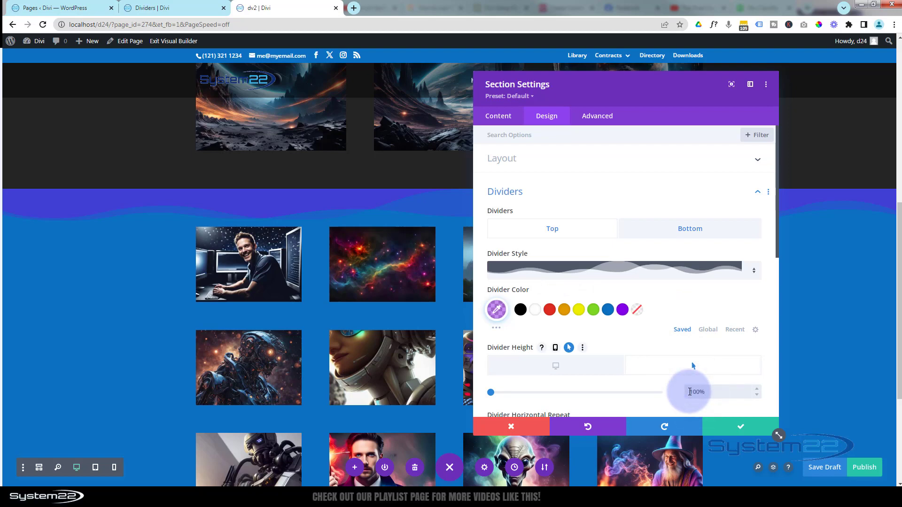
{"action": "scroll", "coordinate": [298, 250], "scroll_direction": "down", "scroll_amount": 2}
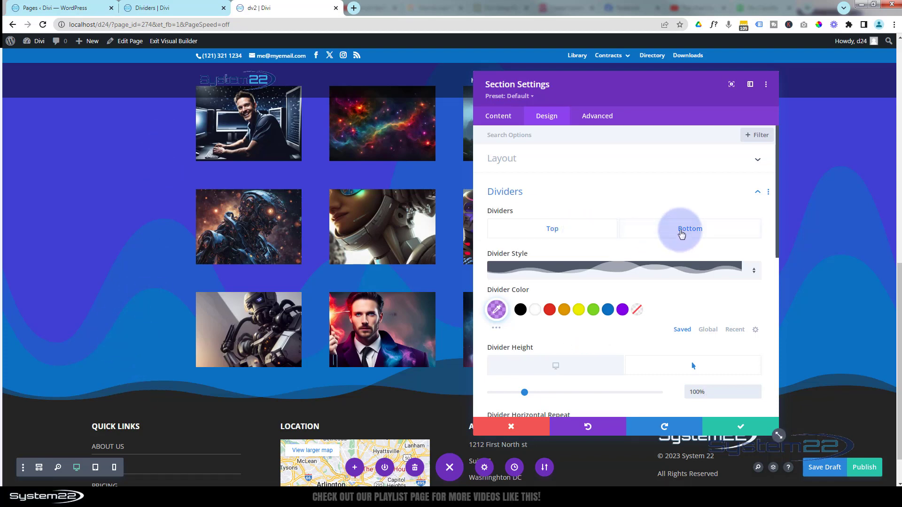
Change the blue section's bottom divider colour to bright blue, #0f93ff
{"action": "left_click", "coordinate": [681, 231]}
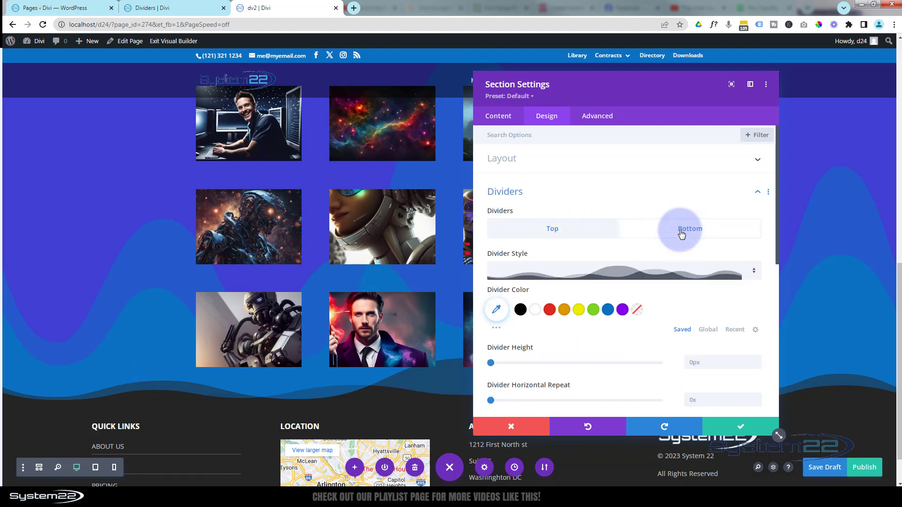
{"action": "left_click", "coordinate": [608, 310]}
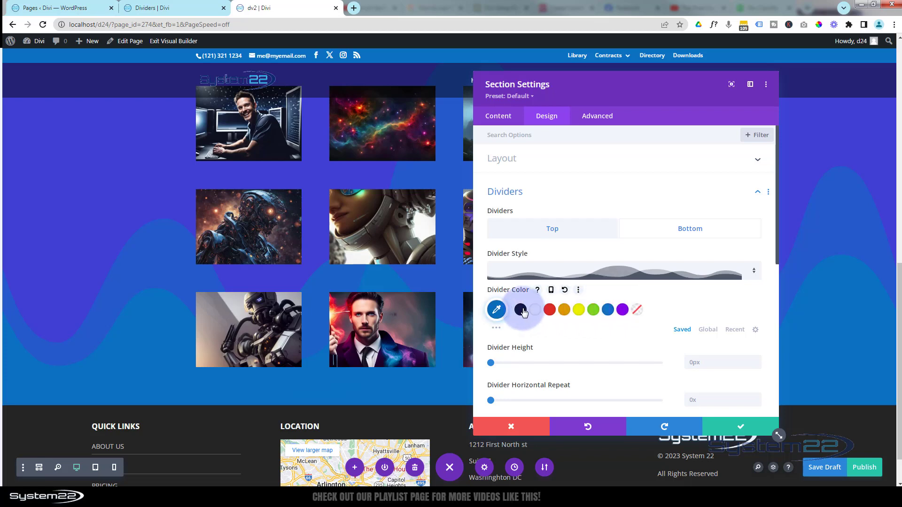
{"action": "left_click", "coordinate": [497, 310]}
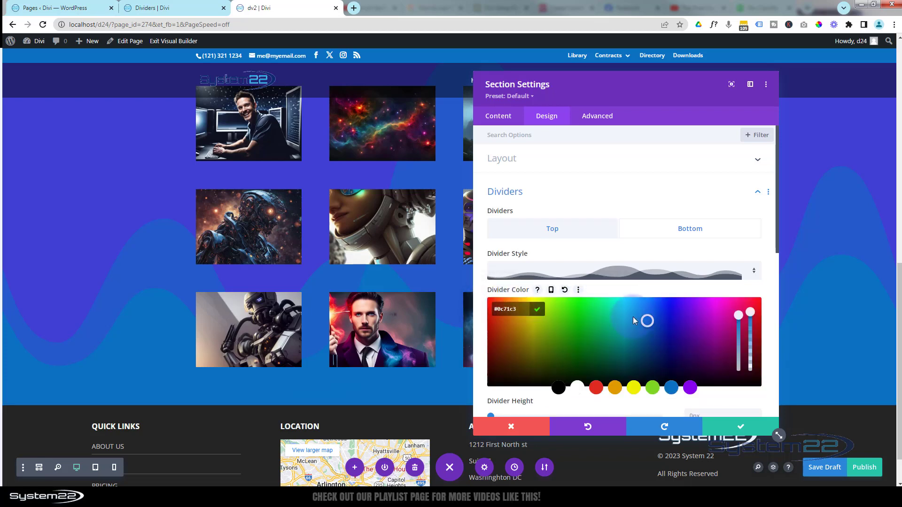
{"action": "left_click", "coordinate": [649, 306]}
{"action": "left_click_drag", "start_coordinate": [648, 303], "coordinate": [648, 295]}
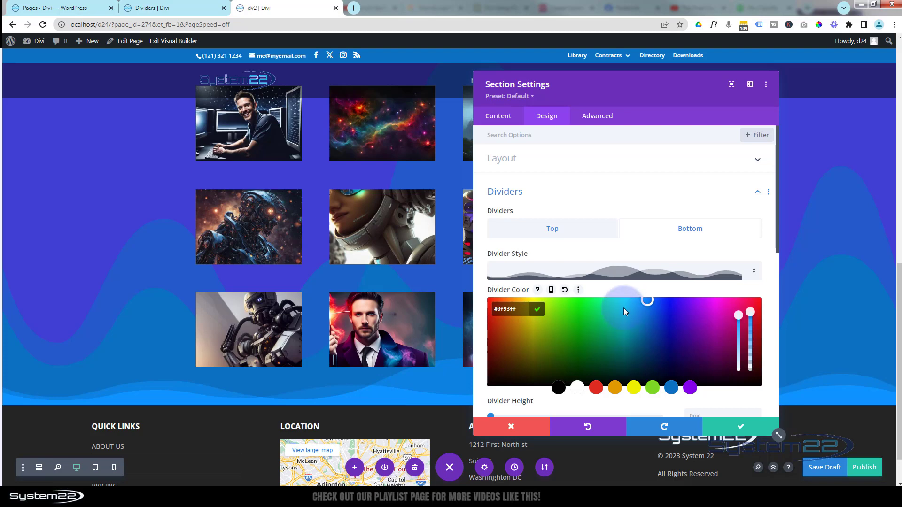
Set the bottom divider's height to 10%
{"action": "scroll", "coordinate": [624, 308], "scroll_direction": "down", "scroll_amount": 3}
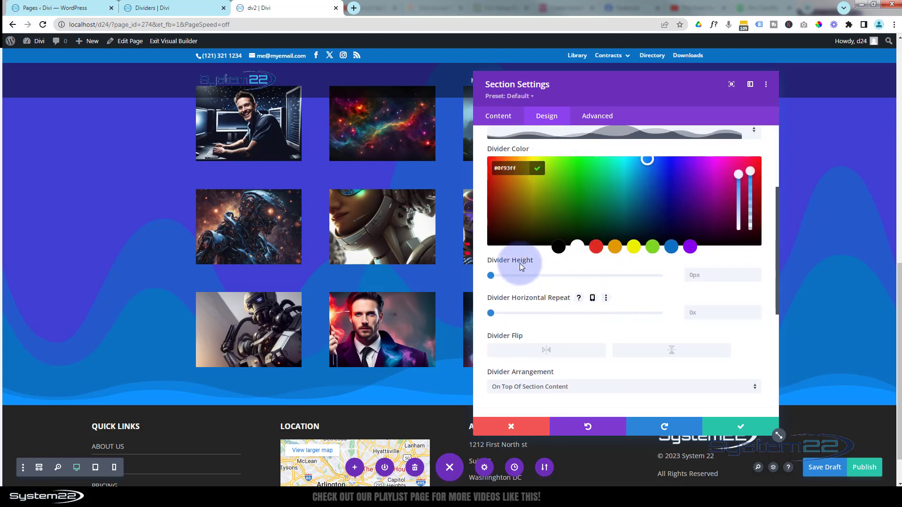
{"action": "left_click", "coordinate": [566, 262]}
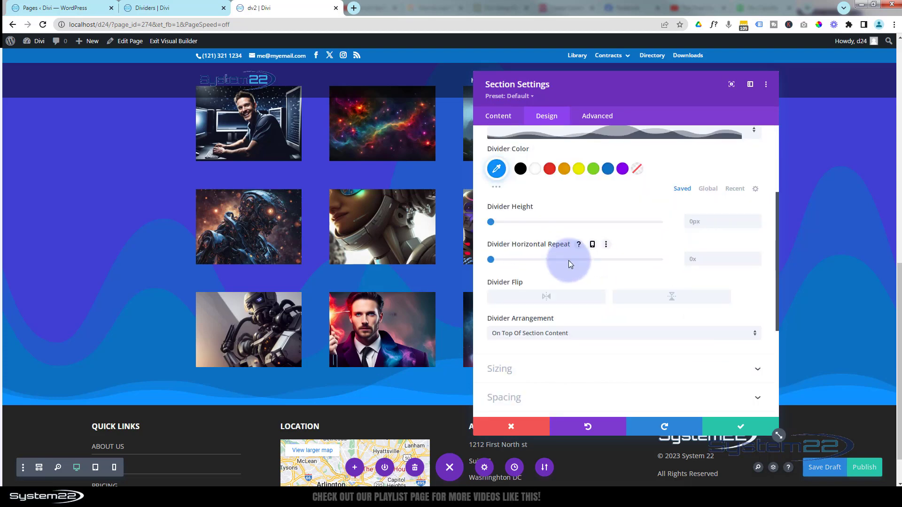
{"action": "left_click", "coordinate": [693, 222]}
{"action": "type", "text": "10"}
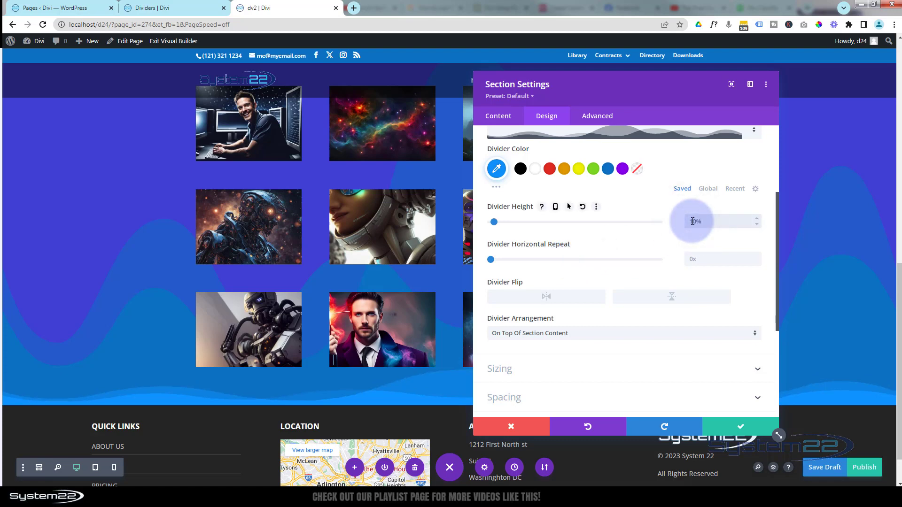
Enable hover values for the bottom divider's height, set the hover height to 100%, and review the blue section
{"action": "left_click", "coordinate": [569, 207]}
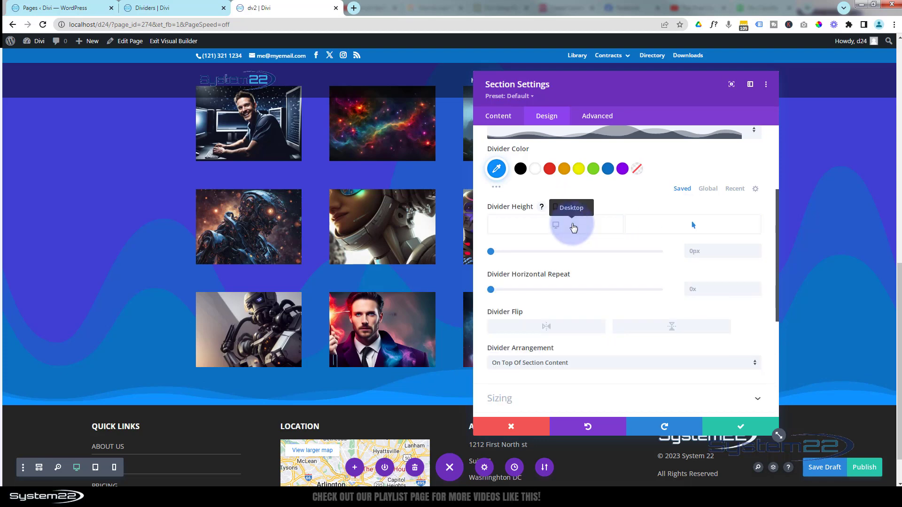
{"action": "left_click", "coordinate": [573, 227]}
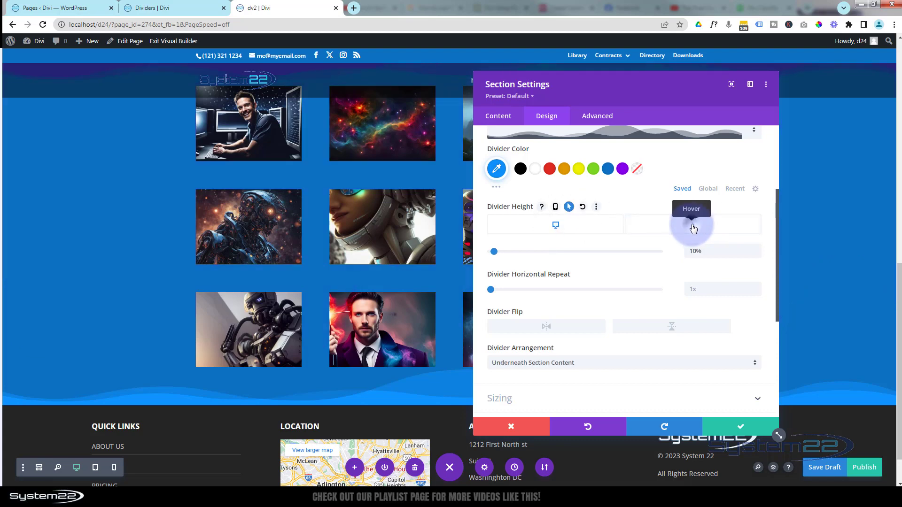
{"action": "left_click", "coordinate": [694, 229]}
{"action": "left_click", "coordinate": [690, 252]}
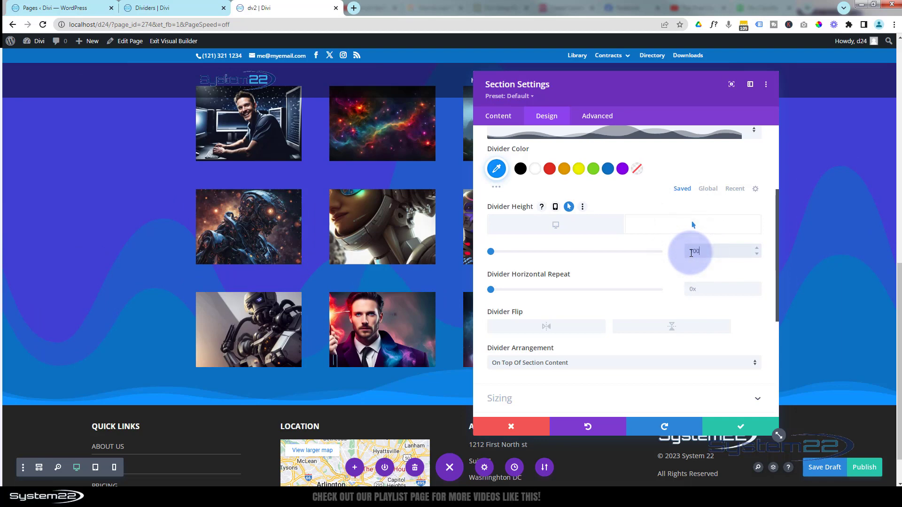
{"action": "type", "text": "100px%"}
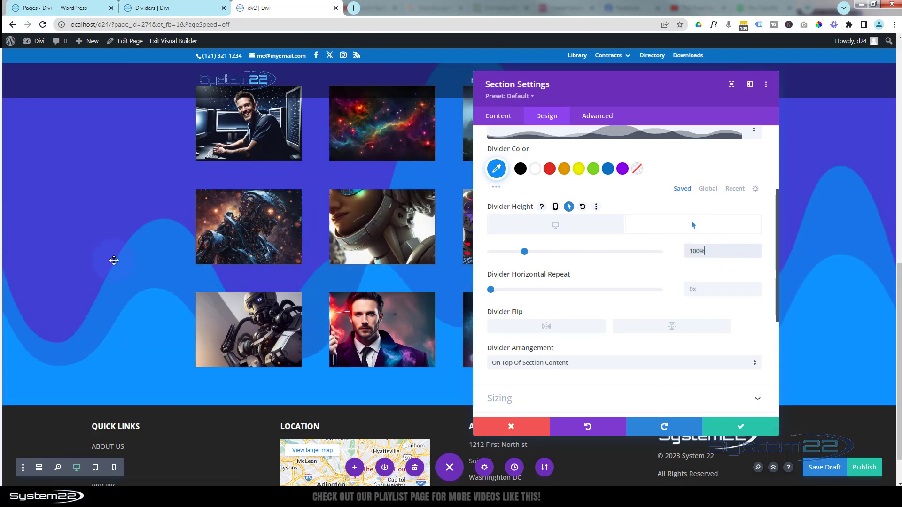
{"action": "scroll", "coordinate": [114, 260], "scroll_direction": "up", "scroll_amount": 4}
{"action": "scroll", "coordinate": [118, 257], "scroll_direction": "down", "scroll_amount": 1}
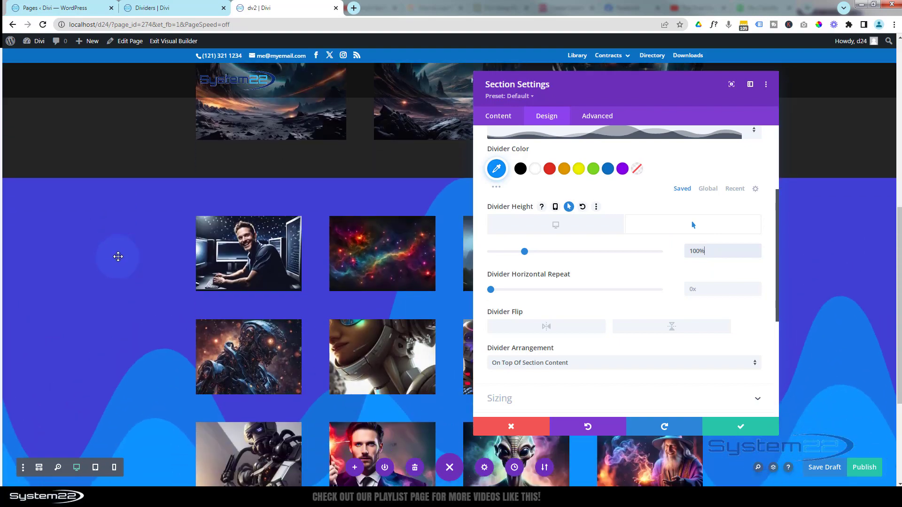
{"action": "scroll", "coordinate": [118, 256], "scroll_direction": "down", "scroll_amount": 4}
{"action": "scroll", "coordinate": [117, 256], "scroll_direction": "up", "scroll_amount": 4}
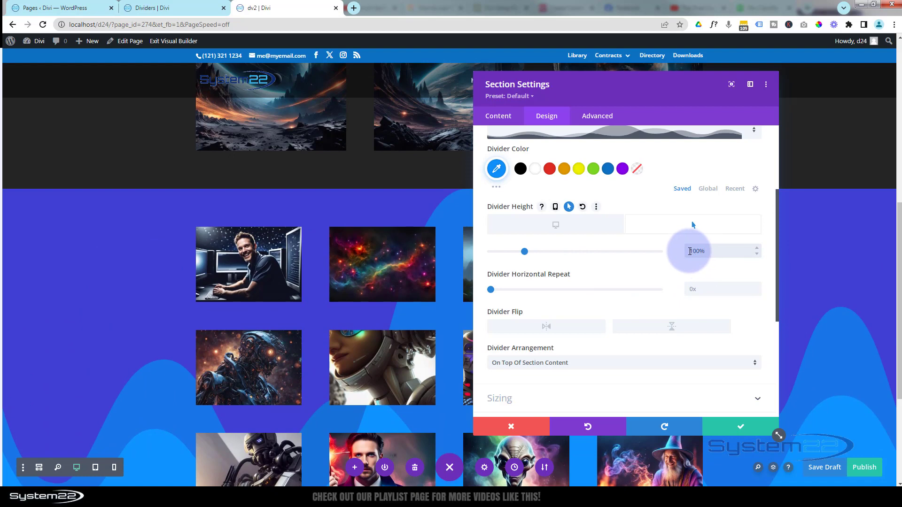
Raise the bottom divider's hover height to 200% and check how far the waves reach over the sections above
{"action": "left_click_drag", "start_coordinate": [690, 251], "coordinate": [693, 252]}
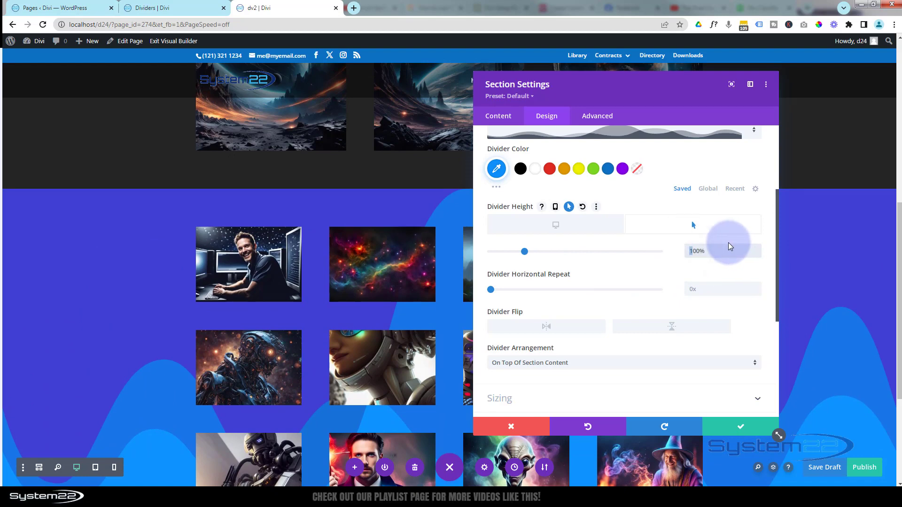
{"action": "type", "text": "2"}
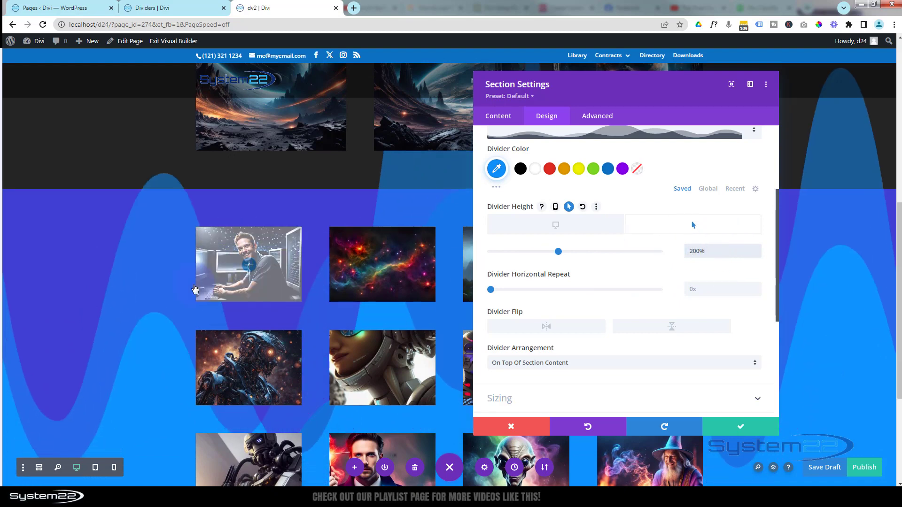
{"action": "scroll", "coordinate": [125, 307], "scroll_direction": "up", "scroll_amount": 6}
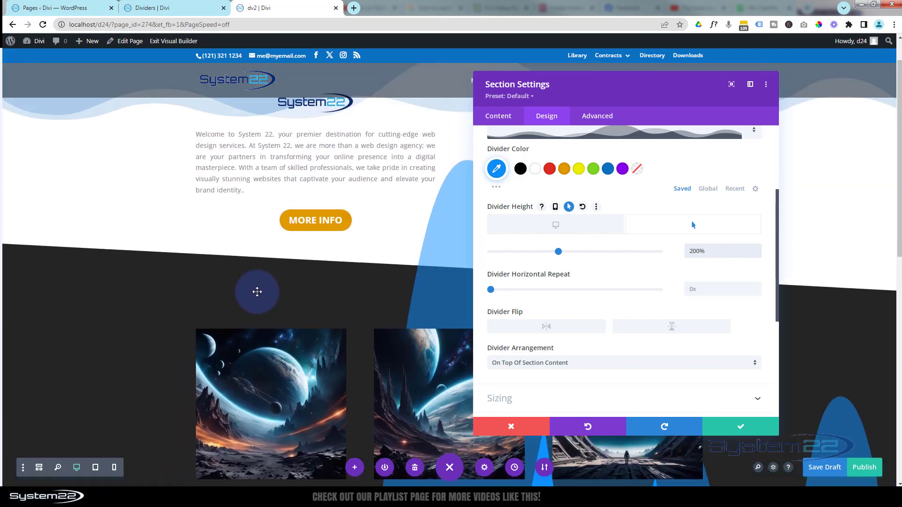
{"action": "scroll", "coordinate": [258, 289], "scroll_direction": "down", "scroll_amount": 1}
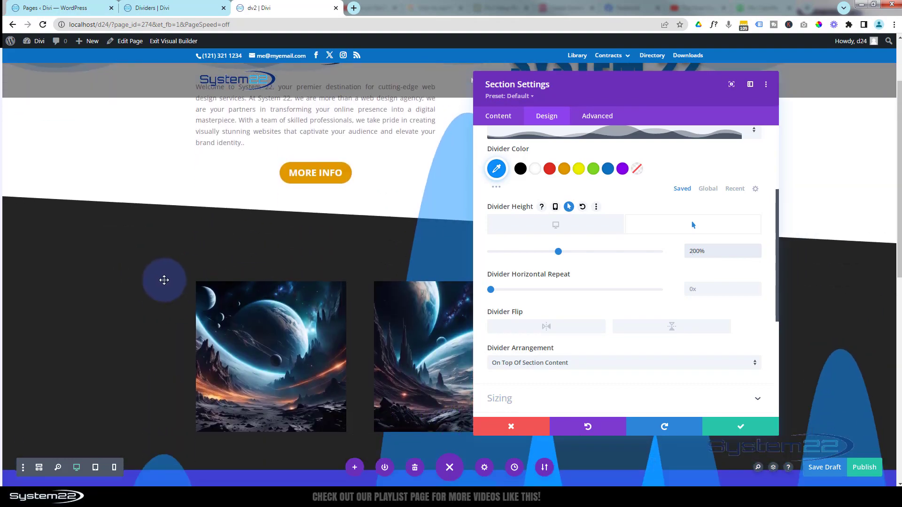
{"action": "scroll", "coordinate": [165, 278], "scroll_direction": "down", "scroll_amount": 4}
{"action": "scroll", "coordinate": [164, 280], "scroll_direction": "down", "scroll_amount": 2}
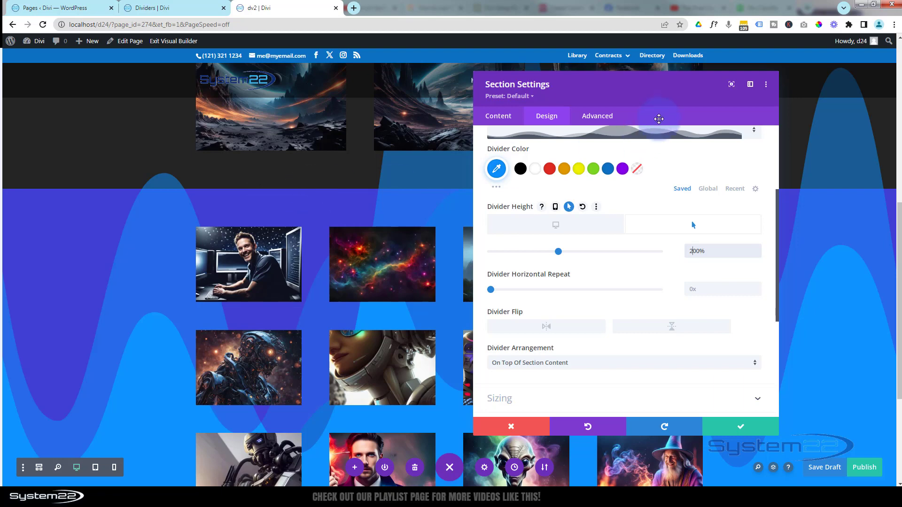
Set the blue section's horizontal and vertical overflow to Hidden and check that the hover waves stay inside the section
{"action": "left_click", "coordinate": [600, 118]}
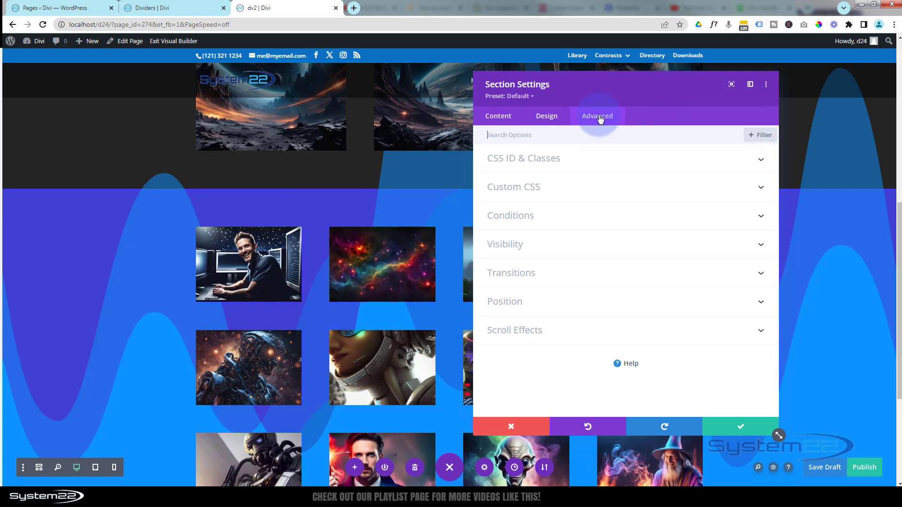
{"action": "left_click", "coordinate": [599, 253]}
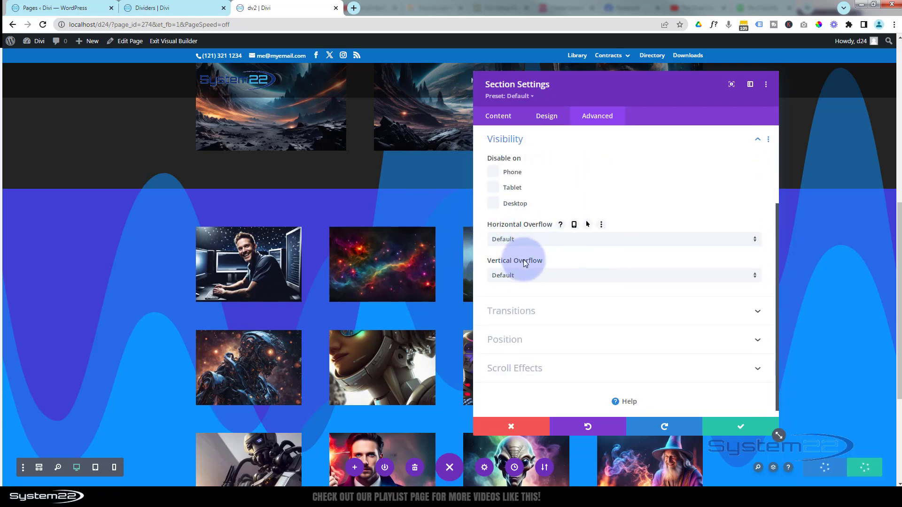
{"action": "left_click", "coordinate": [545, 240]}
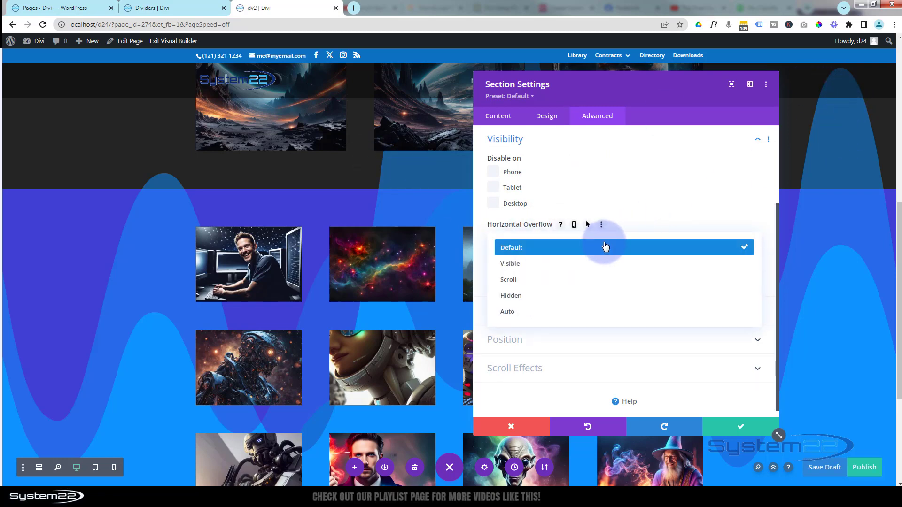
{"action": "left_click", "coordinate": [571, 301]}
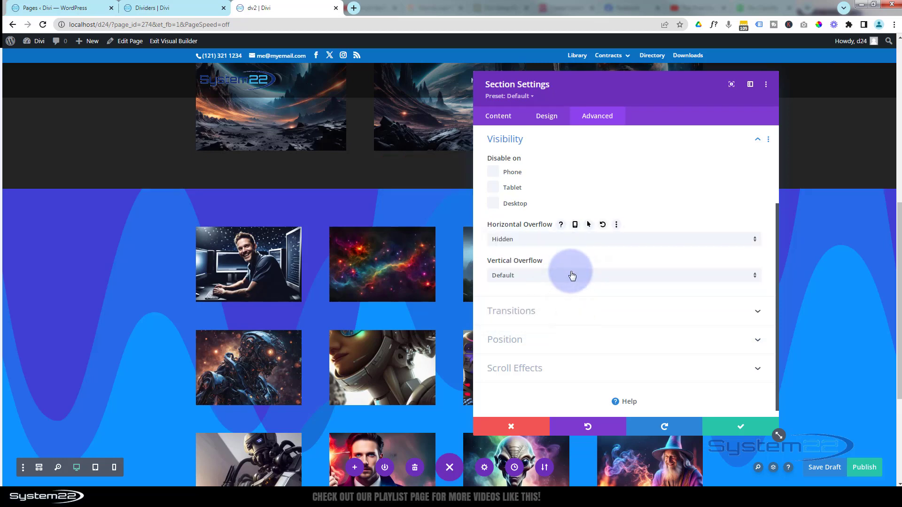
{"action": "left_click", "coordinate": [571, 276]}
{"action": "left_click", "coordinate": [557, 332]}
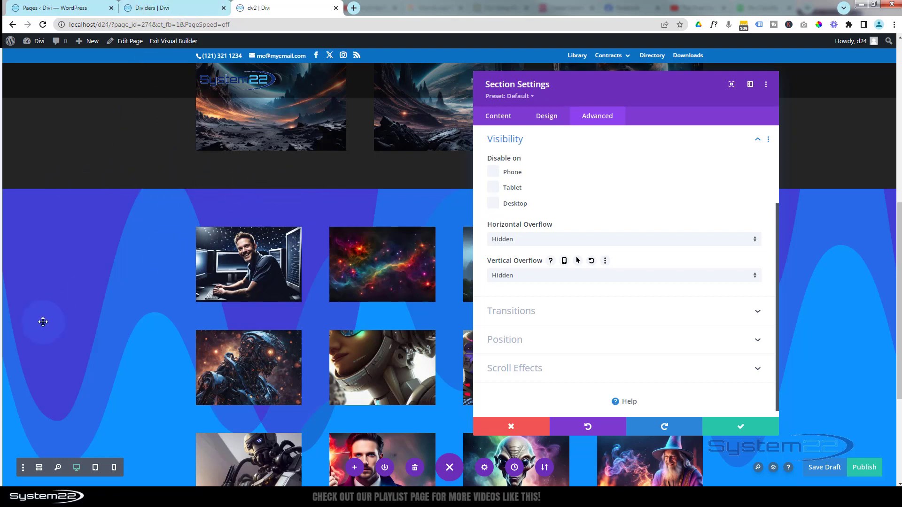
{"action": "scroll", "coordinate": [43, 321], "scroll_direction": "down", "scroll_amount": 3}
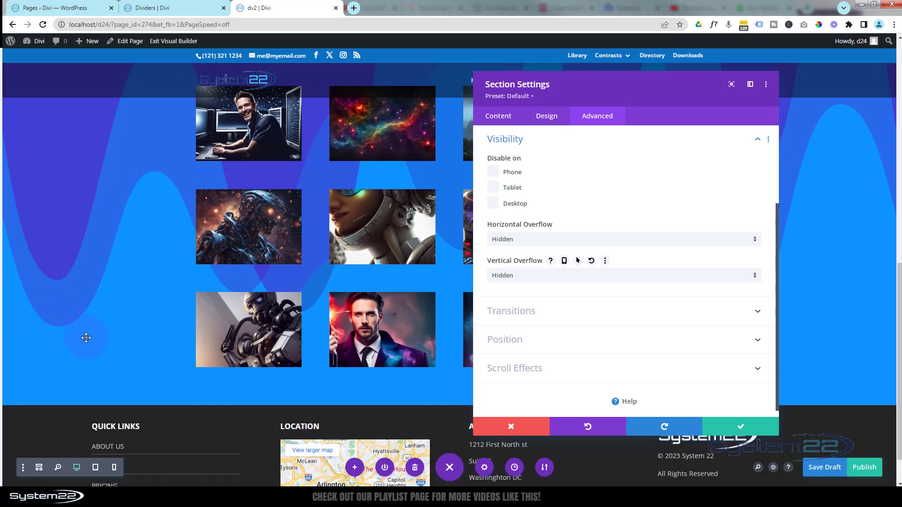
{"action": "scroll", "coordinate": [135, 304], "scroll_direction": "up", "scroll_amount": 2}
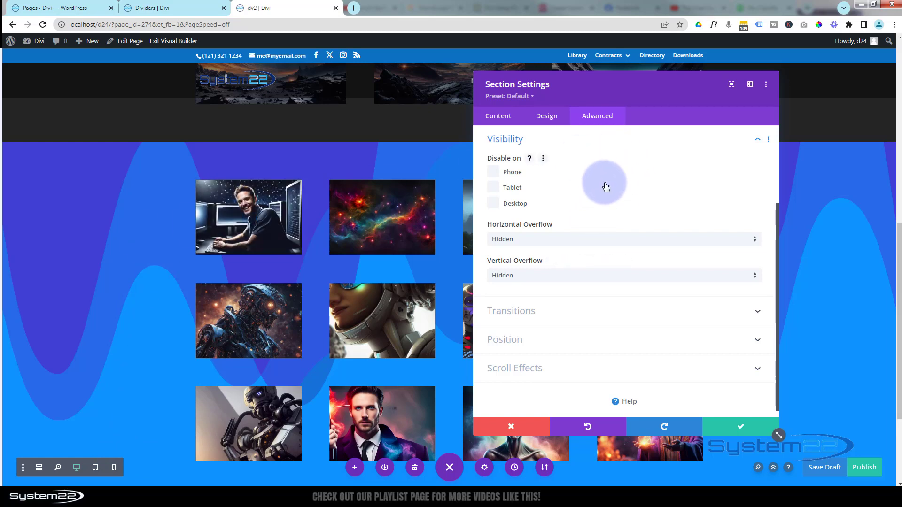
{"action": "left_click", "coordinate": [555, 142]}
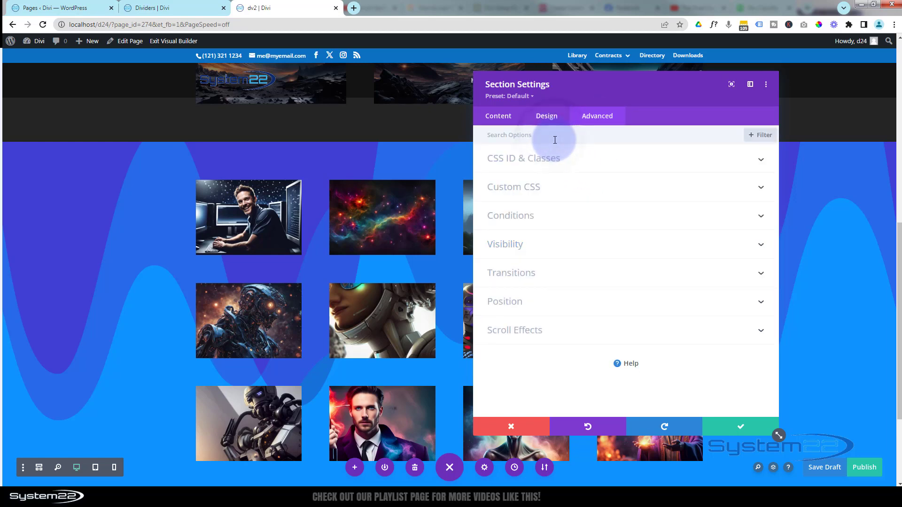
Set the blue section's transition duration to 1000ms and its transition speed curve to Ease-In-Out
{"action": "left_click", "coordinate": [578, 276]}
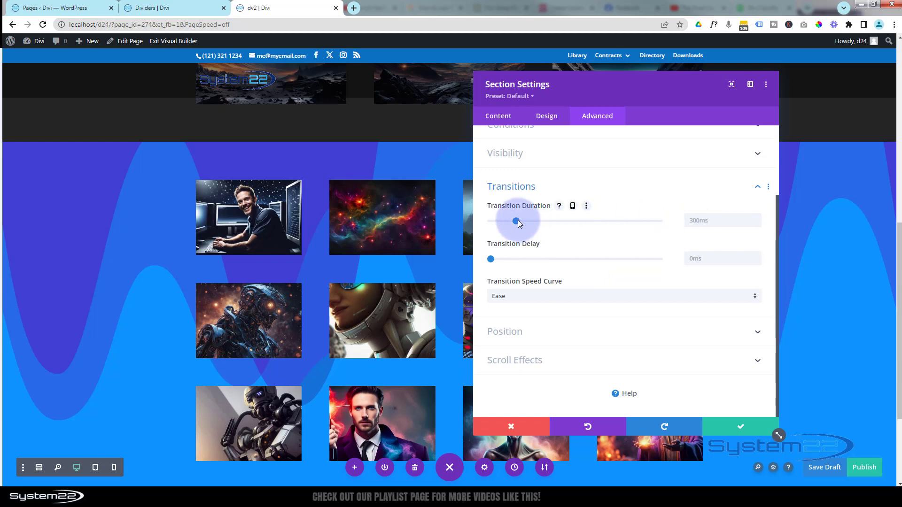
{"action": "left_click_drag", "start_coordinate": [517, 221], "coordinate": [565, 224]}
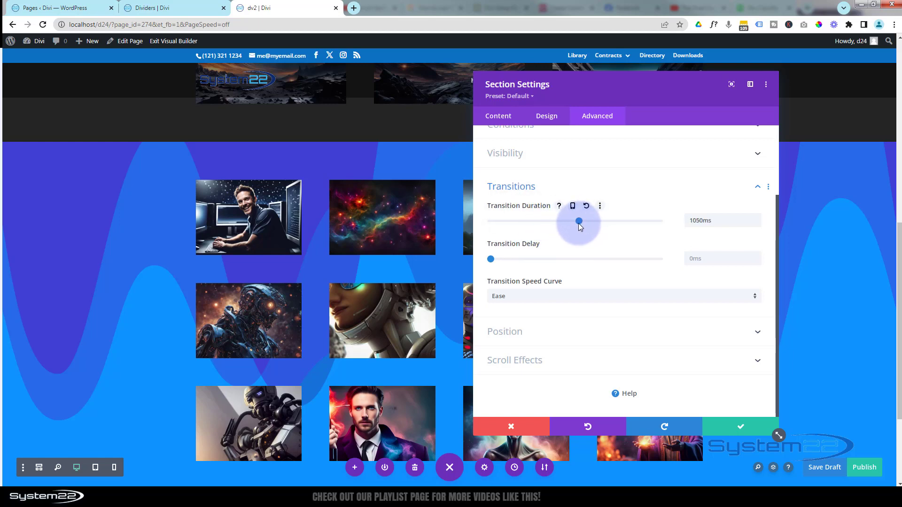
{"action": "left_click", "coordinate": [757, 224]}
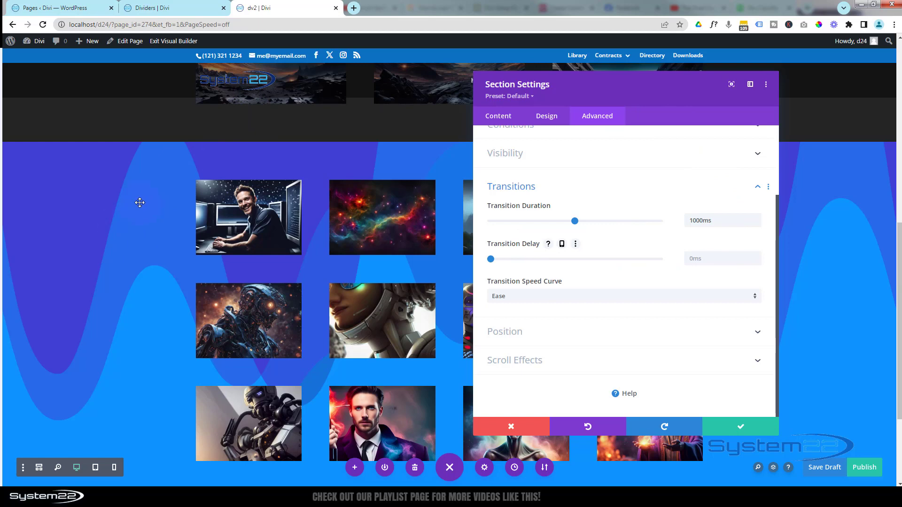
{"action": "left_click", "coordinate": [573, 296]}
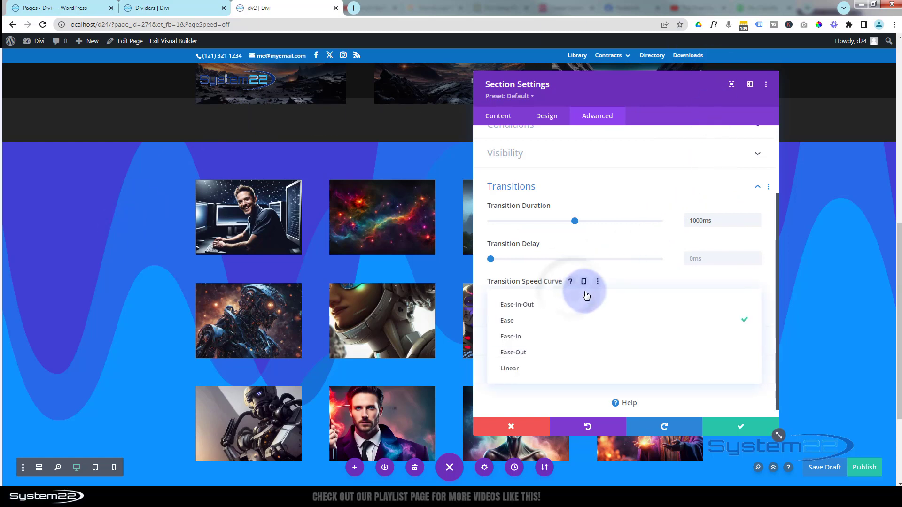
{"action": "left_click", "coordinate": [521, 306]}
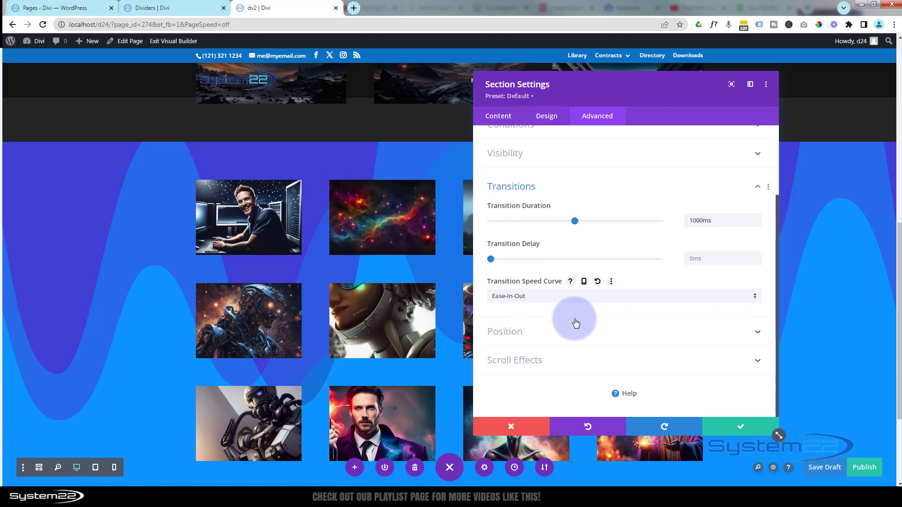
Save the section changes to the page draft and exit the Visual Builder
{"action": "left_click", "coordinate": [738, 428]}
{"action": "left_click", "coordinate": [825, 467]}
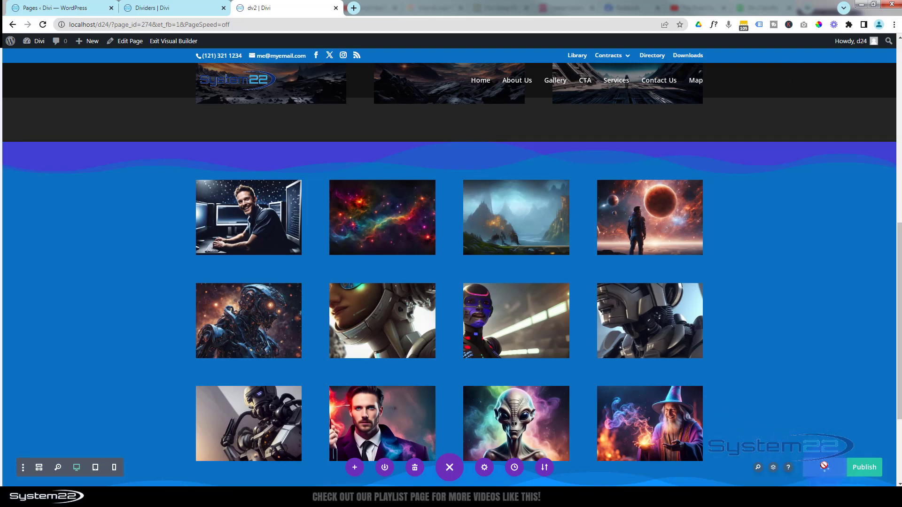
{"action": "left_click", "coordinate": [165, 41]}
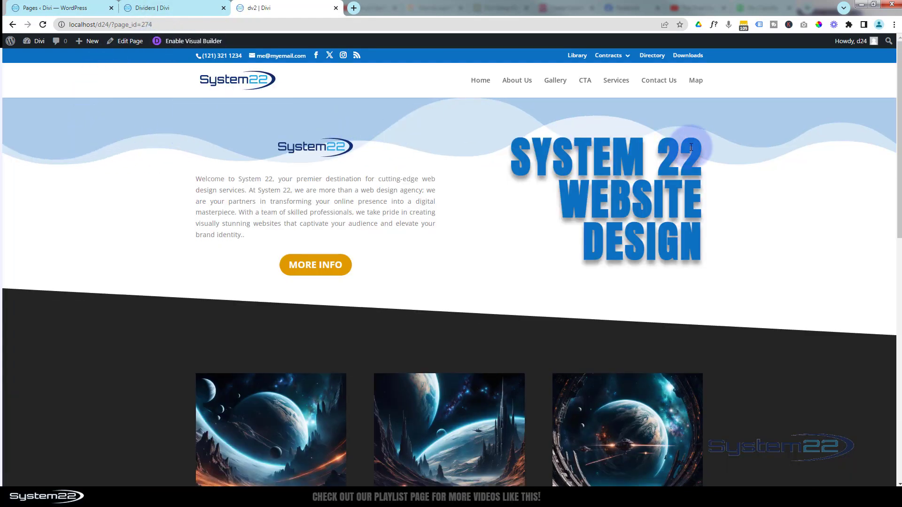
Examine the dividers along the live dv2 page and test the hover wave animation on the blue gallery section
{"action": "scroll", "coordinate": [552, 208], "scroll_direction": "down", "scroll_amount": 3}
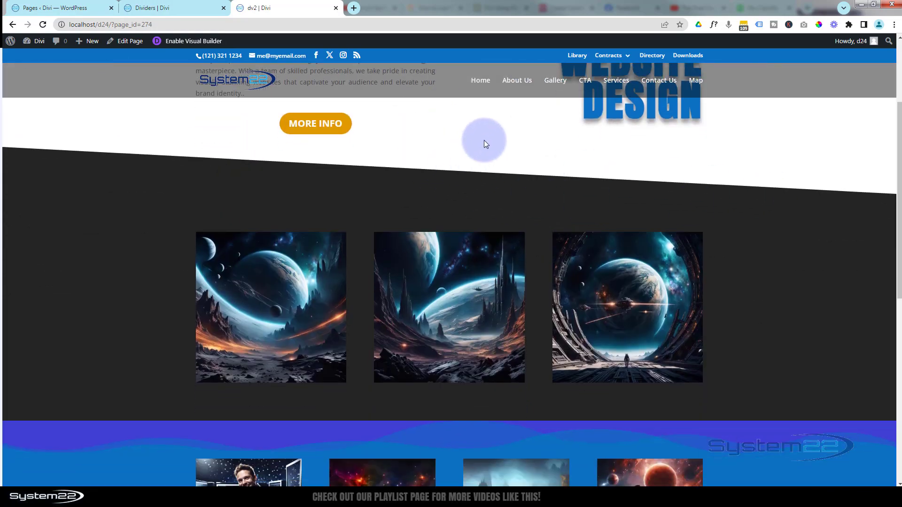
{"action": "scroll", "coordinate": [484, 140], "scroll_direction": "down", "scroll_amount": 4}
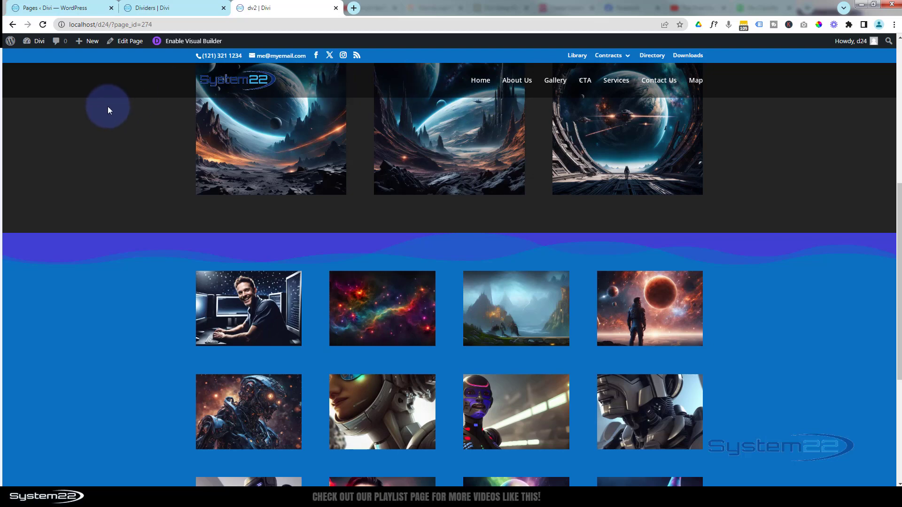
{"action": "scroll", "coordinate": [105, 103], "scroll_direction": "down", "scroll_amount": 2}
{"action": "scroll", "coordinate": [103, 99], "scroll_direction": "down", "scroll_amount": 1}
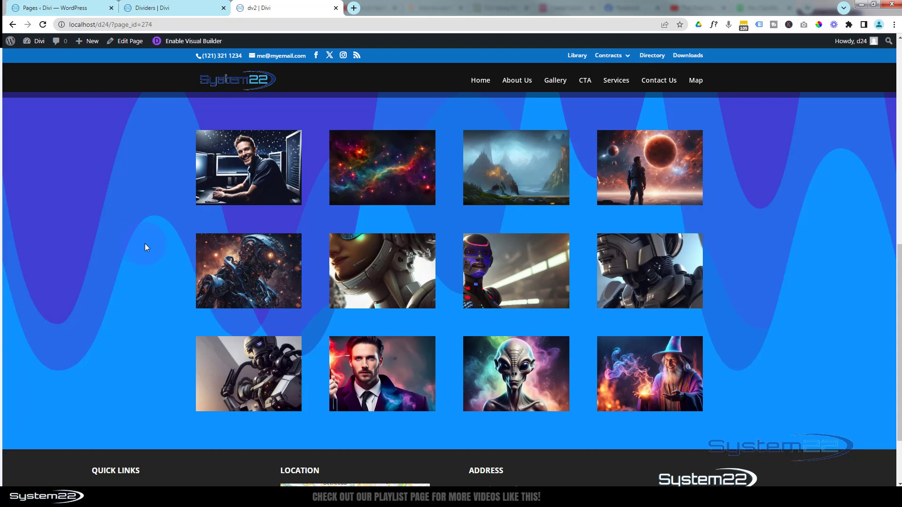
{"action": "scroll", "coordinate": [145, 245], "scroll_direction": "up", "scroll_amount": 10}
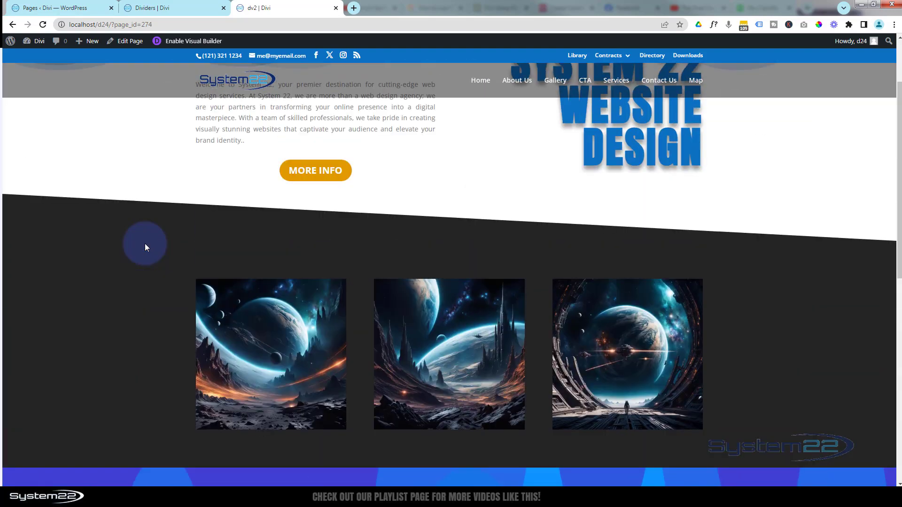
{"action": "scroll", "coordinate": [145, 244], "scroll_direction": "up", "scroll_amount": 2}
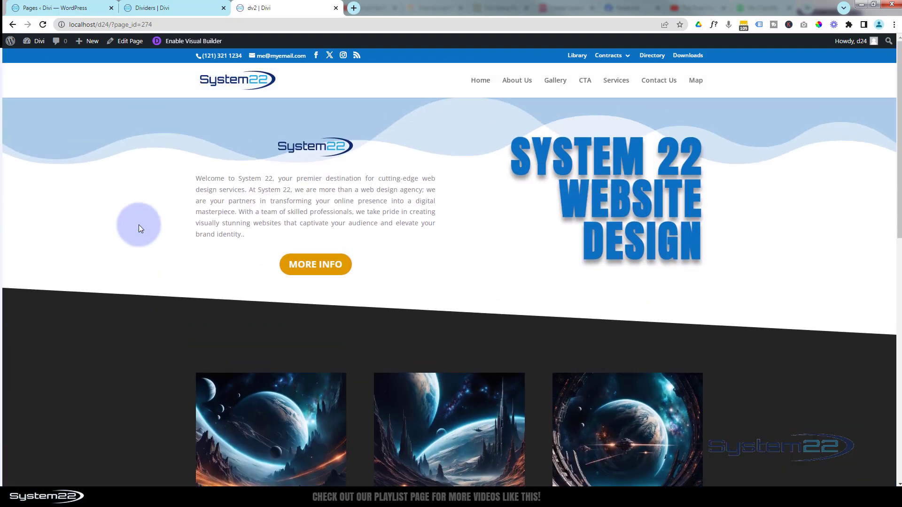
{"action": "scroll", "coordinate": [140, 225], "scroll_direction": "down", "scroll_amount": 8}
{"action": "scroll", "coordinate": [137, 231], "scroll_direction": "down", "scroll_amount": 2}
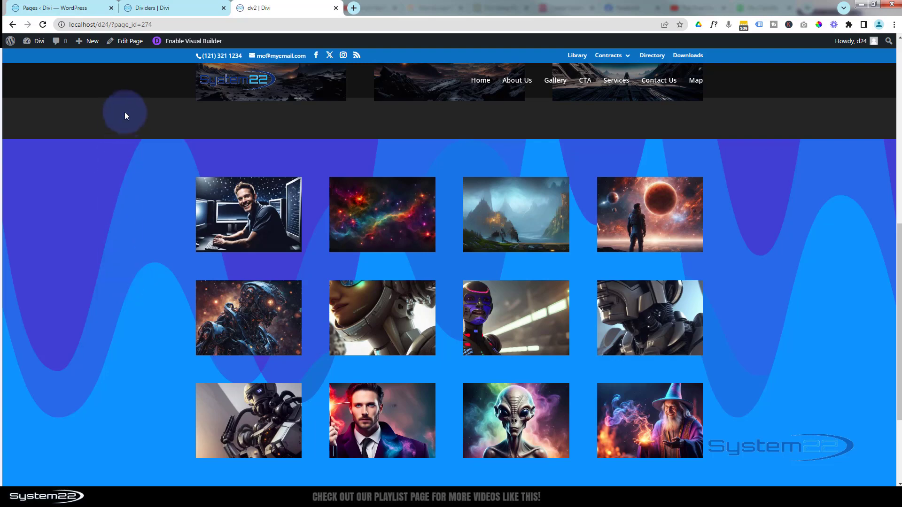
{"action": "scroll", "coordinate": [123, 121], "scroll_direction": "up", "scroll_amount": 7}
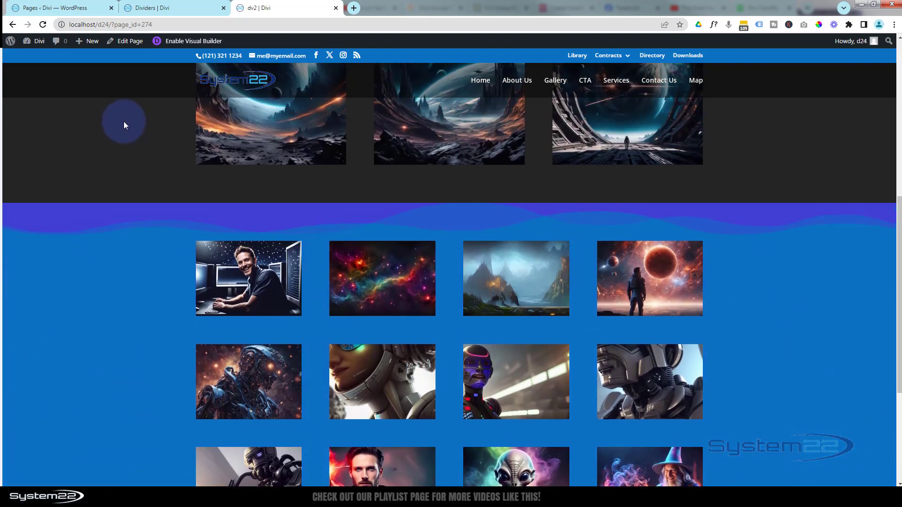
{"action": "scroll", "coordinate": [123, 121], "scroll_direction": "up", "scroll_amount": 2}
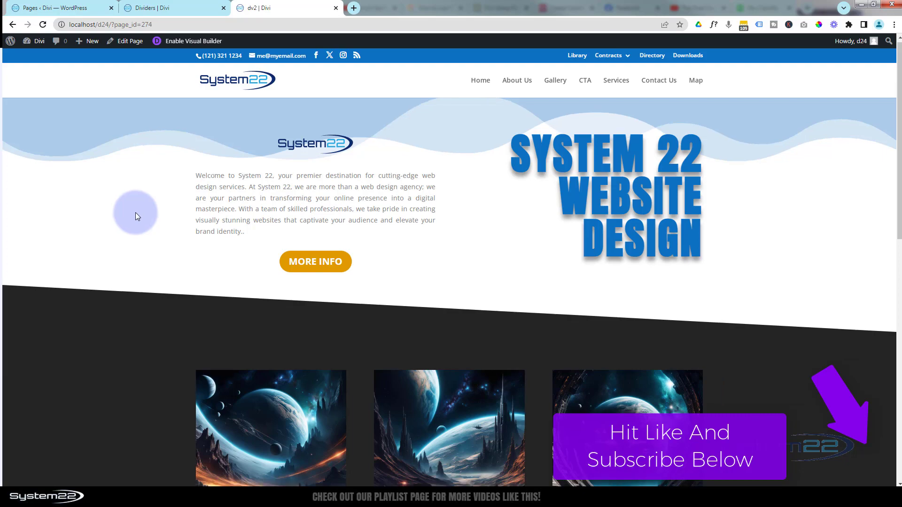
{"action": "scroll", "coordinate": [136, 214], "scroll_direction": "down", "scroll_amount": 7}
{"action": "scroll", "coordinate": [135, 217], "scroll_direction": "down", "scroll_amount": 4}
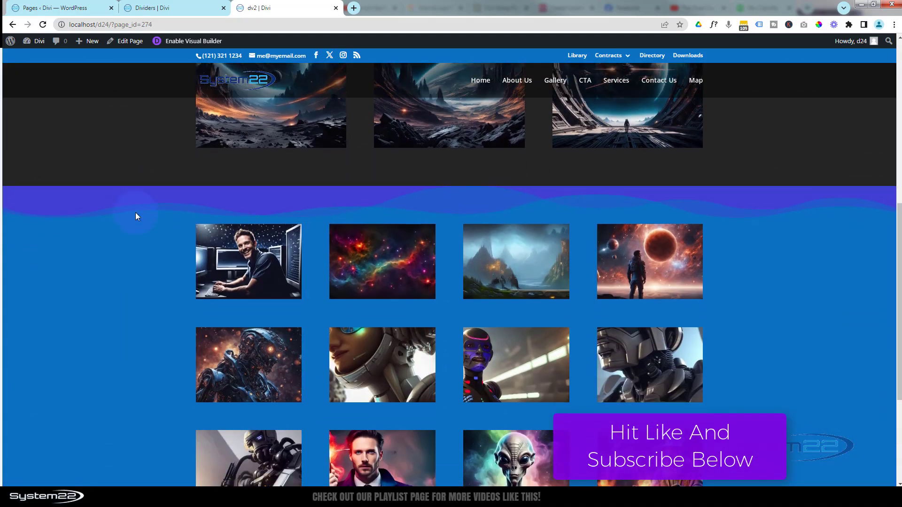